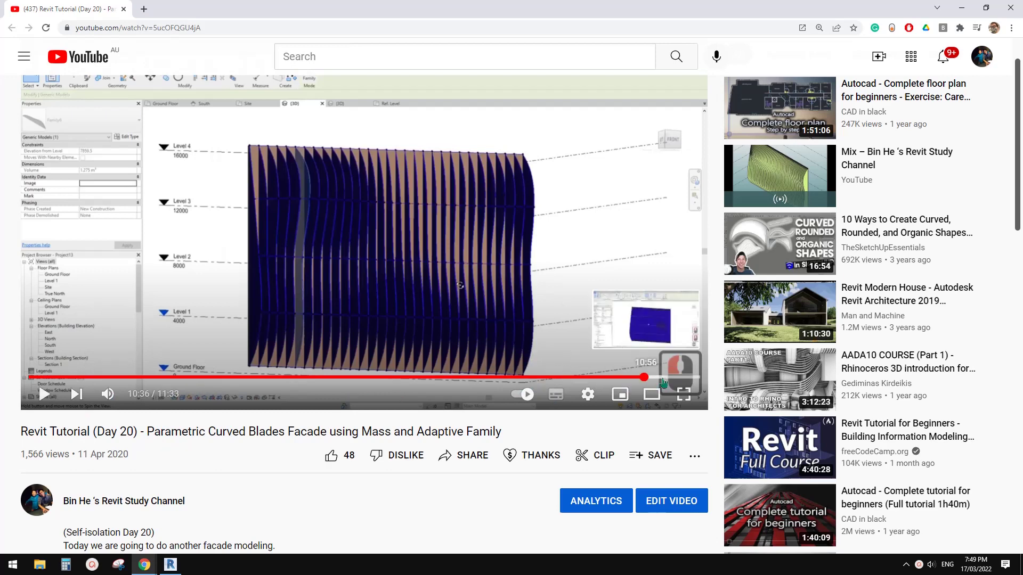
Skim the final part of the curved blades facade tutorial video to review the finished facade.
click(611, 378)
drag(610, 382, 660, 383)
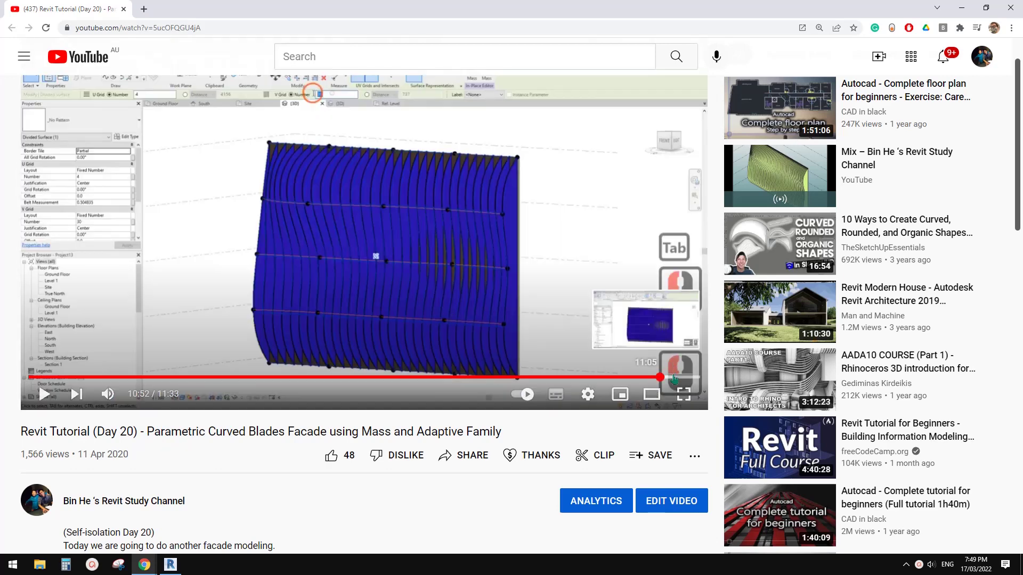
click(666, 380)
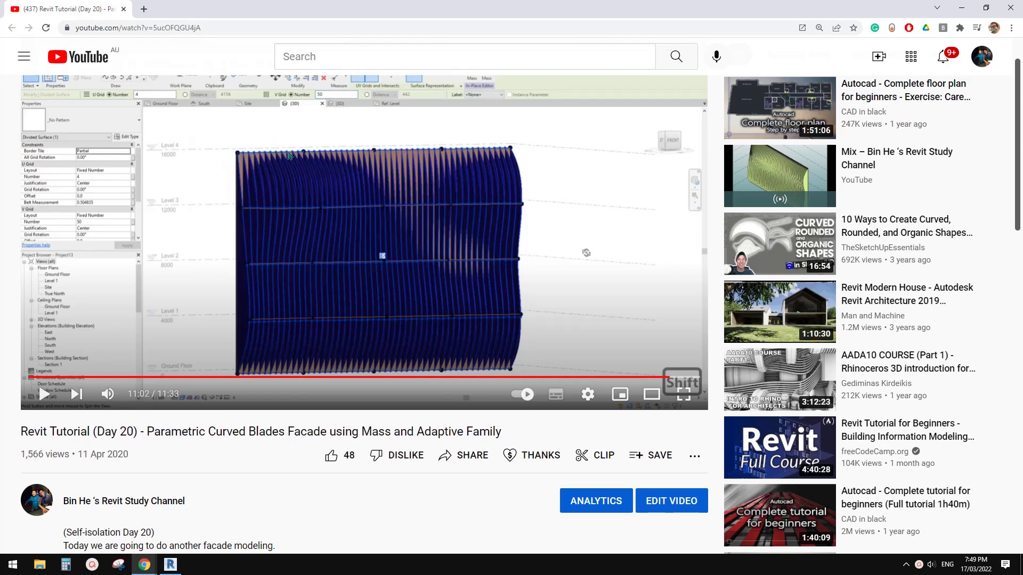
Switch to Revit and create a new family from the Metric Generic Model Adaptive template.
click(176, 563)
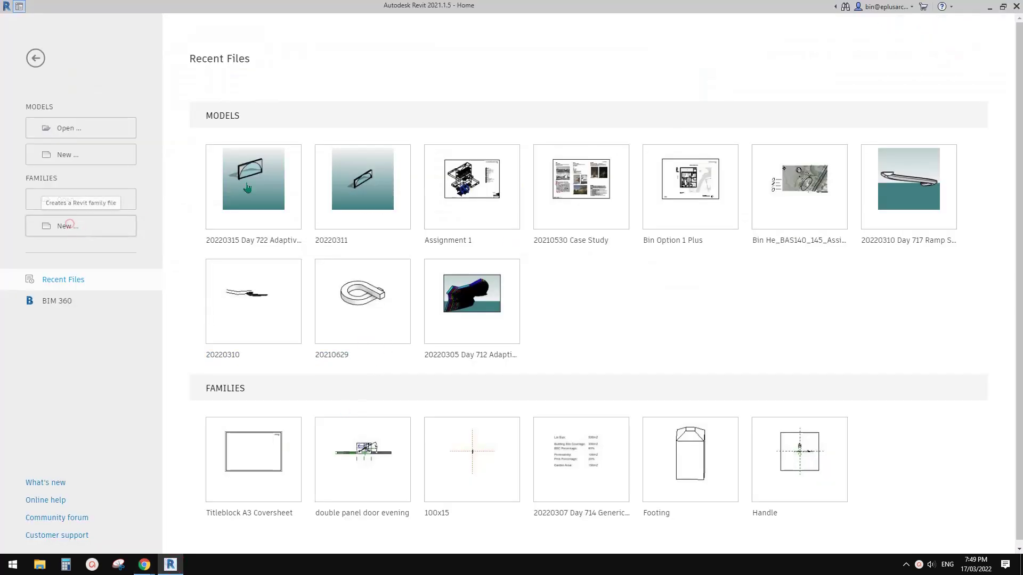
drag(612, 125, 549, 118)
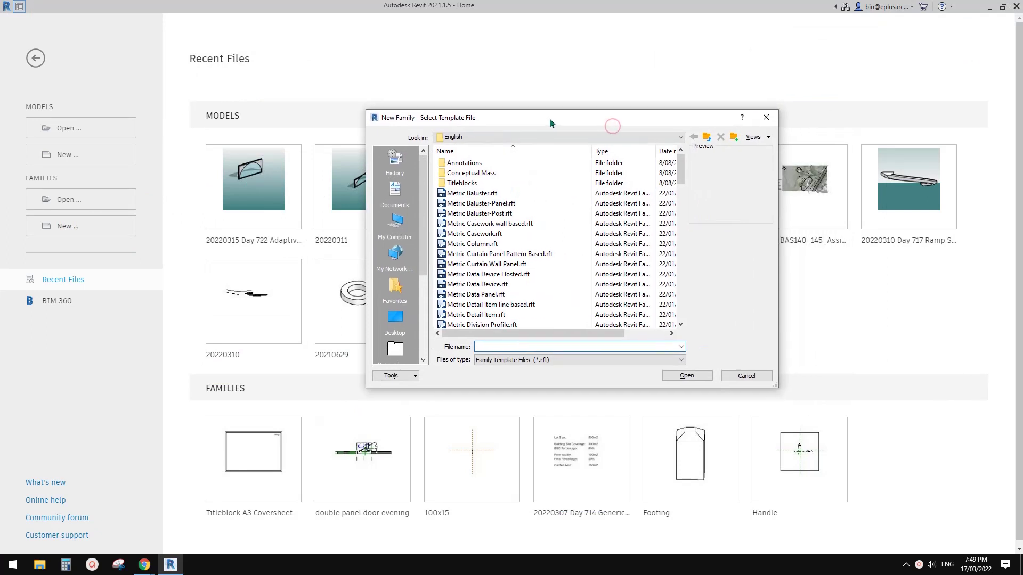
drag(681, 176, 682, 246)
scroll(532, 255, up, 4)
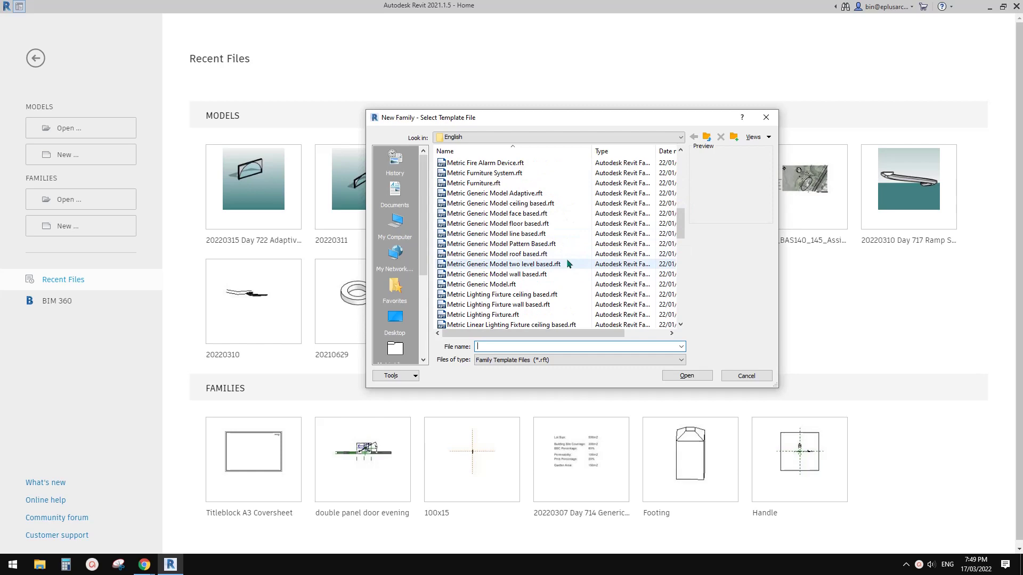
click(520, 252)
click(692, 379)
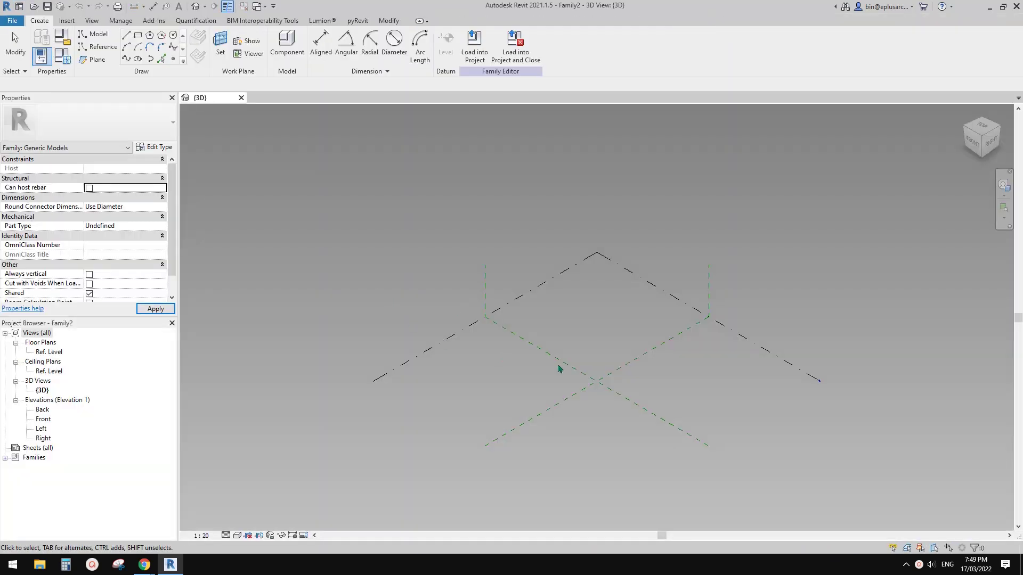
Place five reference points in a diagonal row on the reference level.
click(173, 58)
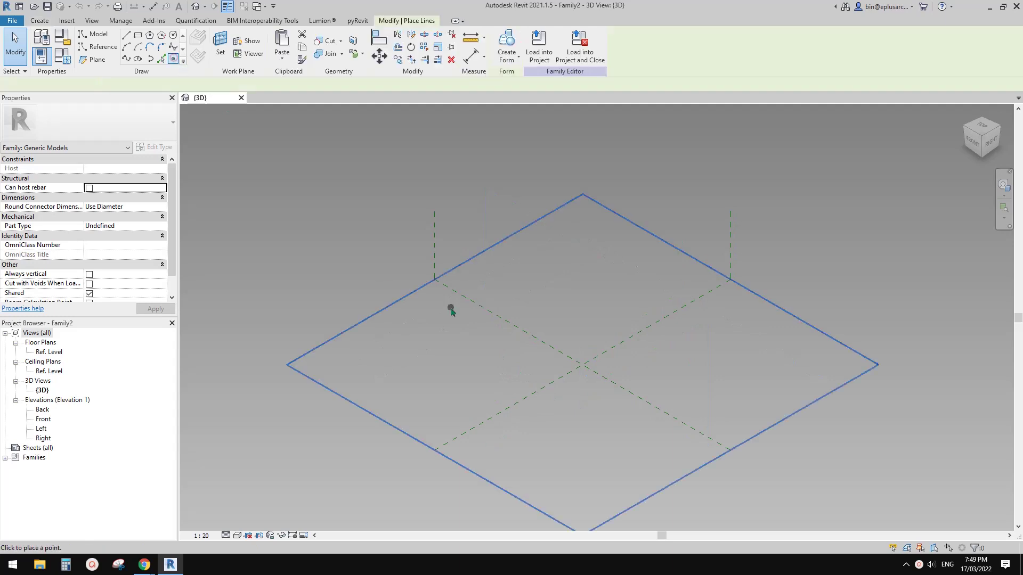
click(436, 381)
click(481, 362)
scroll(584, 309, up, 3)
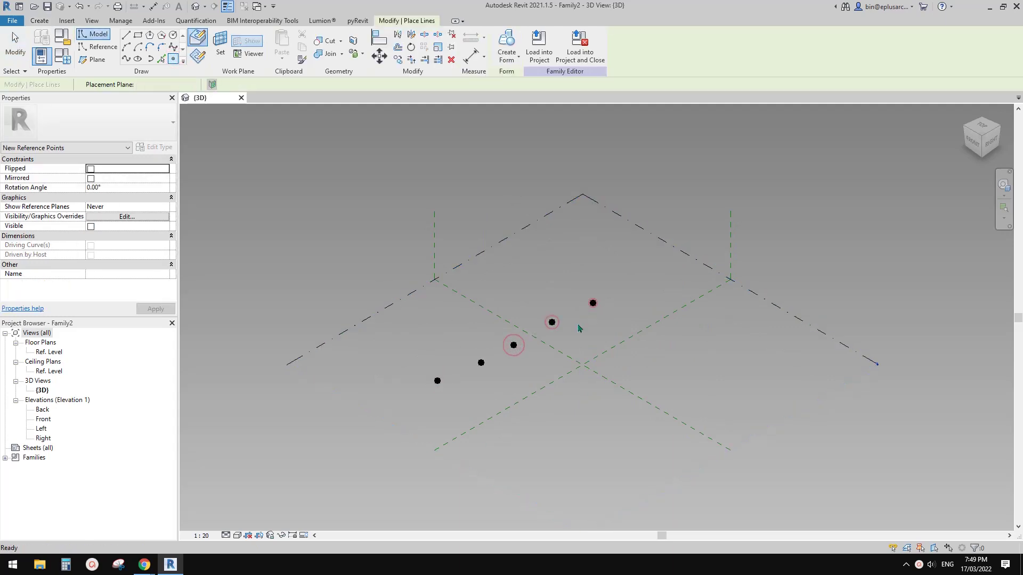
key(Escape)
Make all five reference points adaptive.
drag(272, 219, 712, 460)
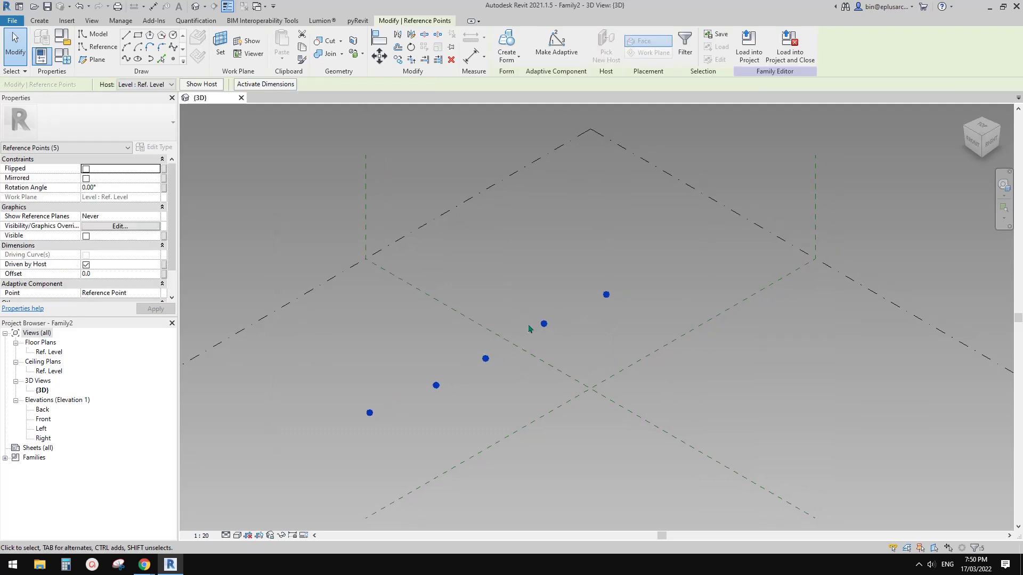
middle_drag(531, 335, 523, 340)
scroll(577, 322, down, 1)
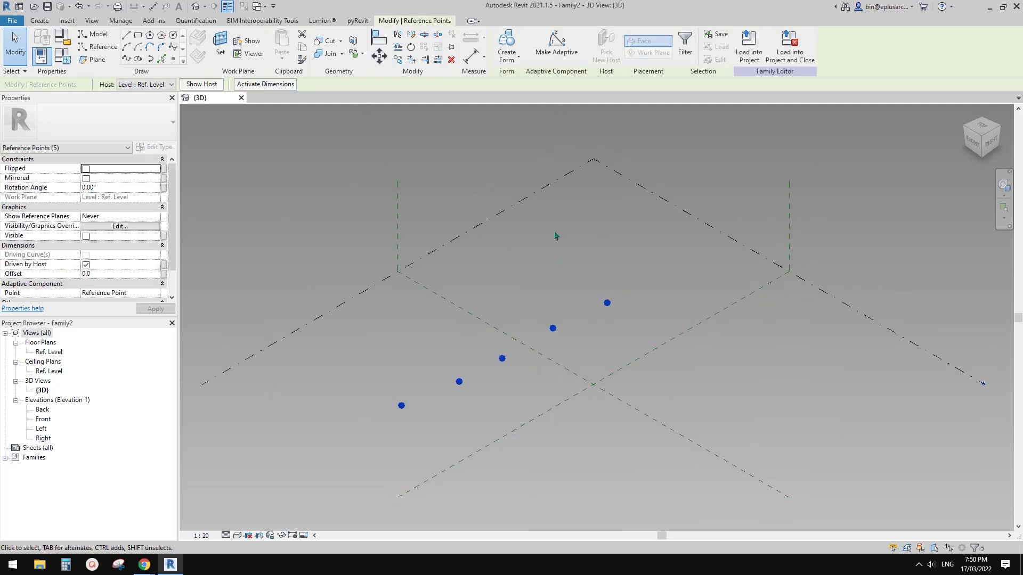
click(556, 44)
scroll(560, 341, up, 2)
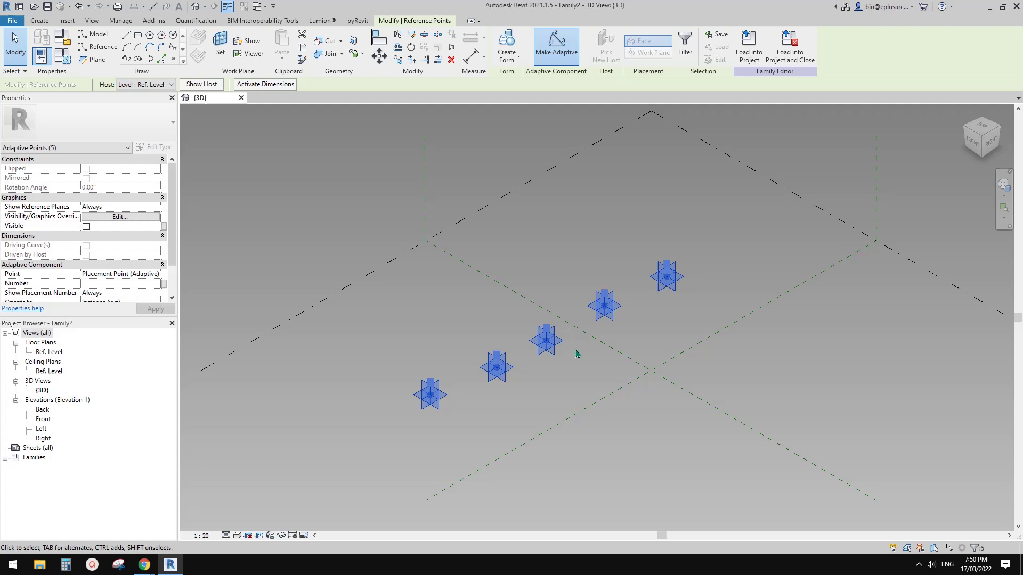
Draw a spline through the five adaptive points and turn it into a reference line.
middle_drag(504, 371, 487, 379)
scroll(489, 382, up, 1)
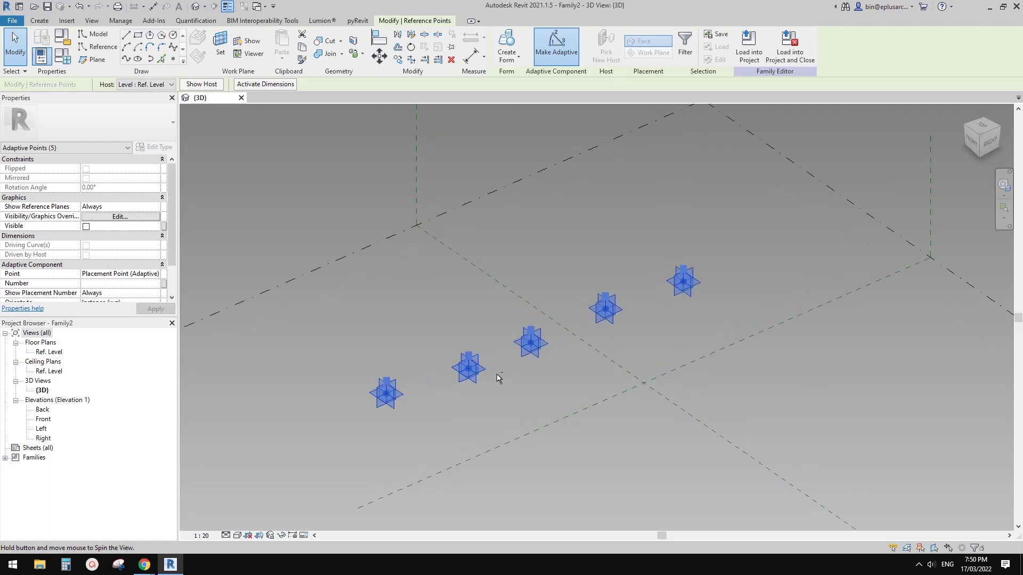
middle_drag(559, 358, 544, 359)
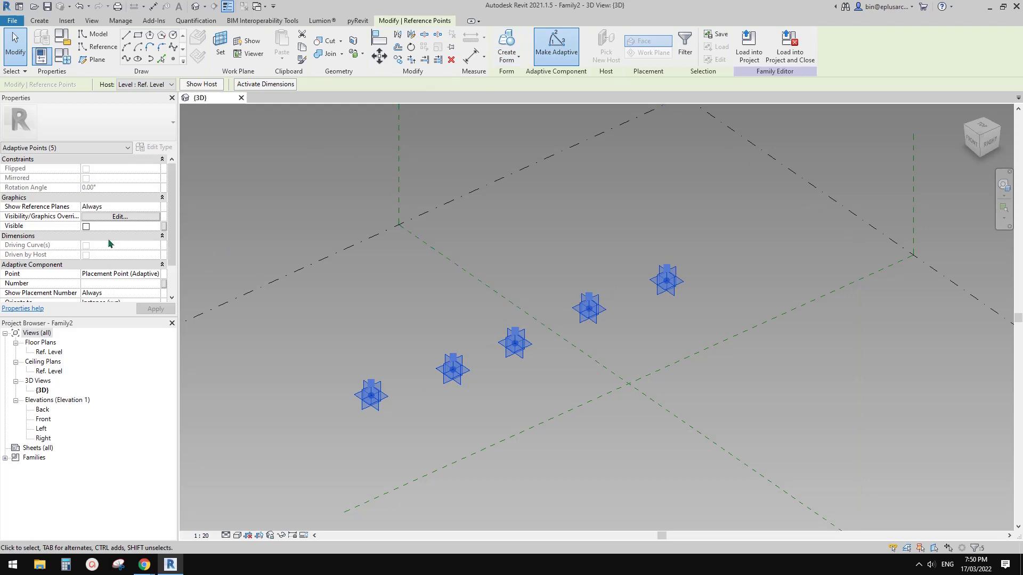
click(125, 60)
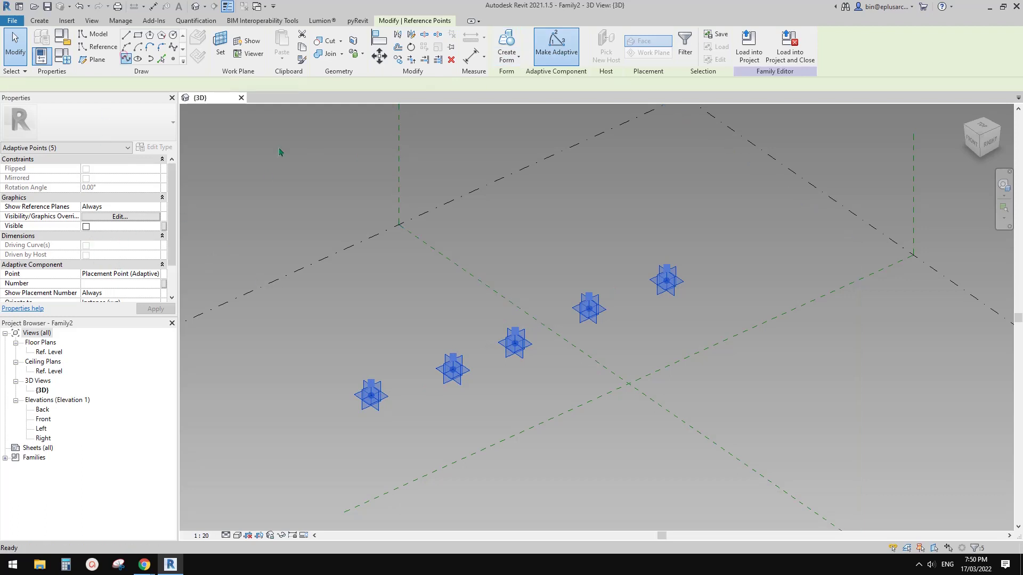
click(91, 245)
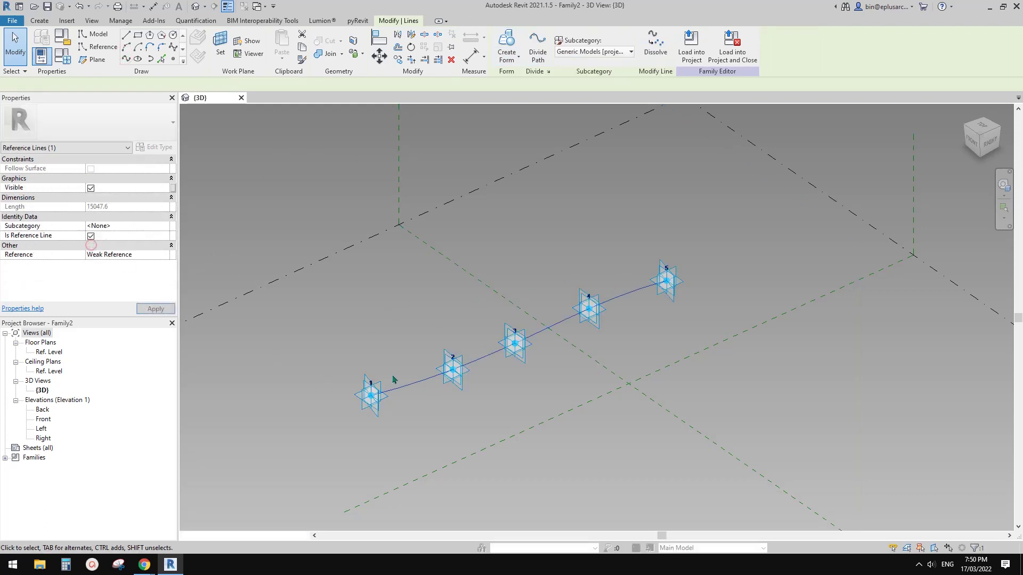
Move the three middle adaptive points up from the baseline in the right-side view so the spline arches.
shift+middle_drag(457, 366, 443, 318)
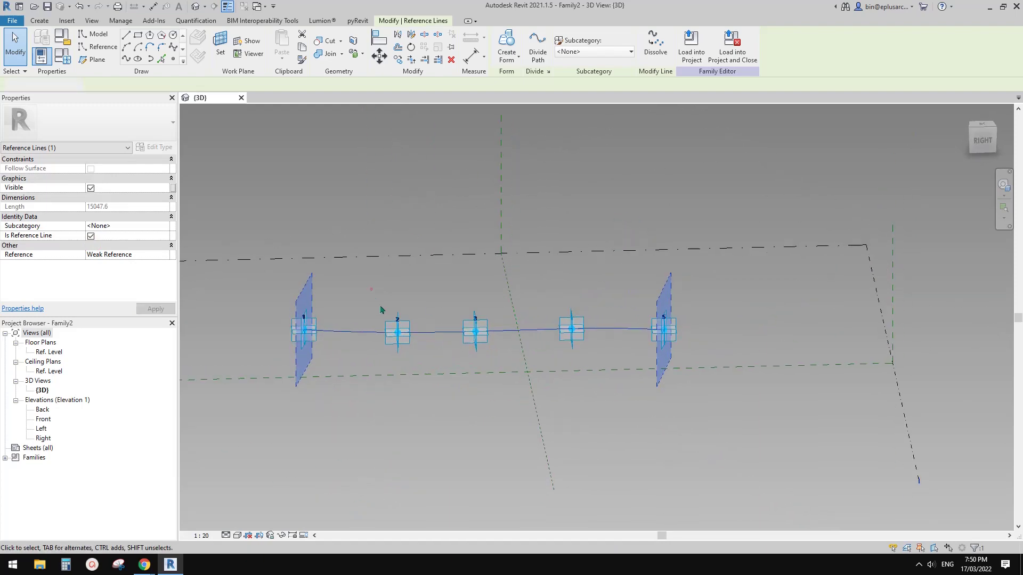
drag(373, 297, 618, 354)
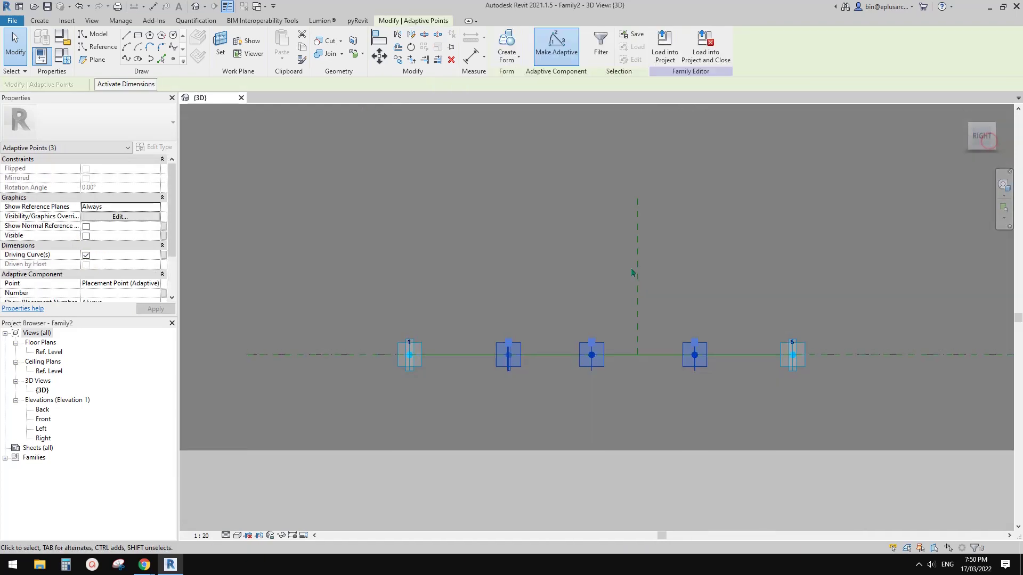
key(Up)
key(Up)
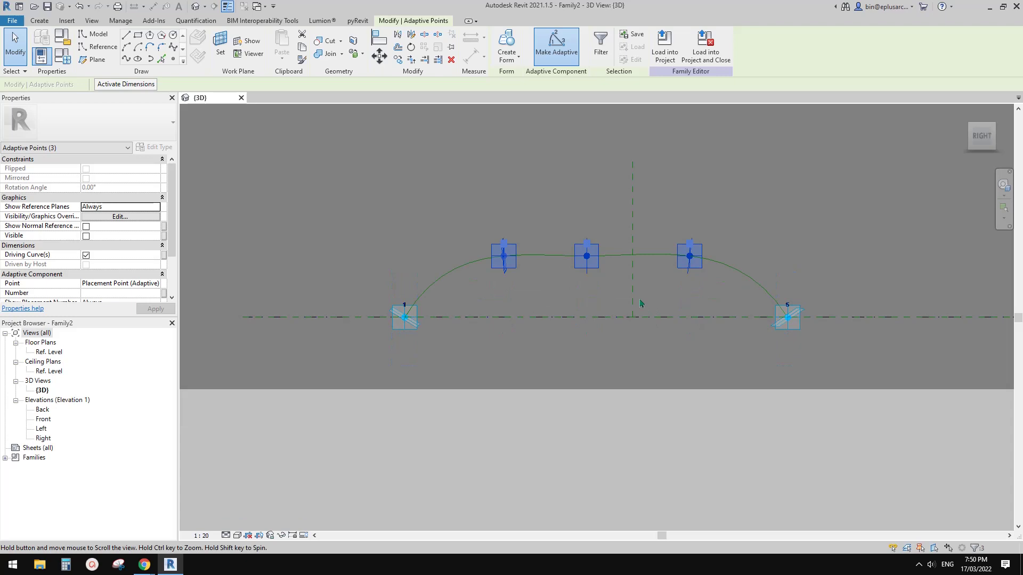
Connect the two end adaptive points, 1 and 5, with a spline and turn it into a reference line.
drag(334, 286, 718, 335)
drag(810, 349, 810, 349)
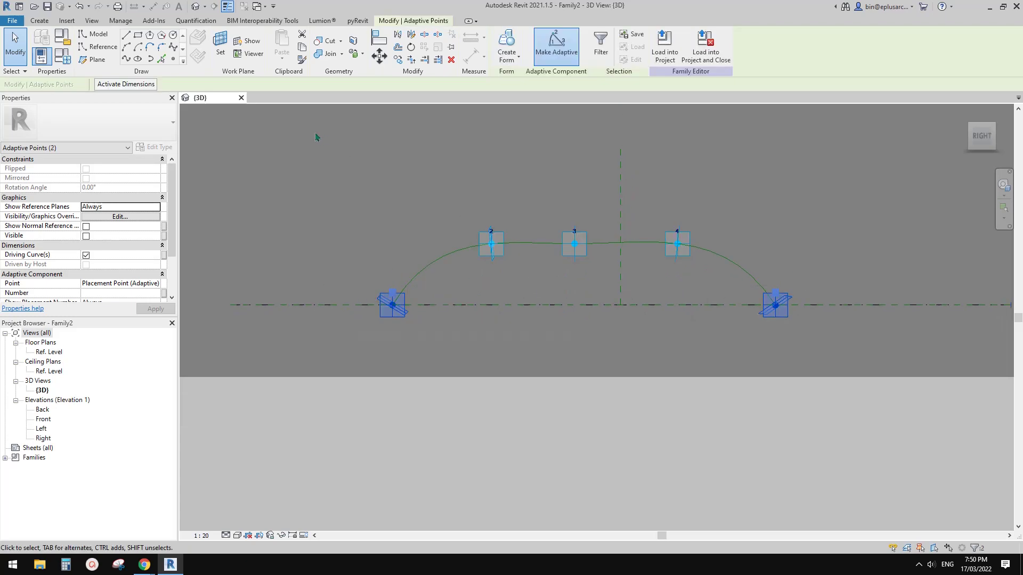
click(126, 60)
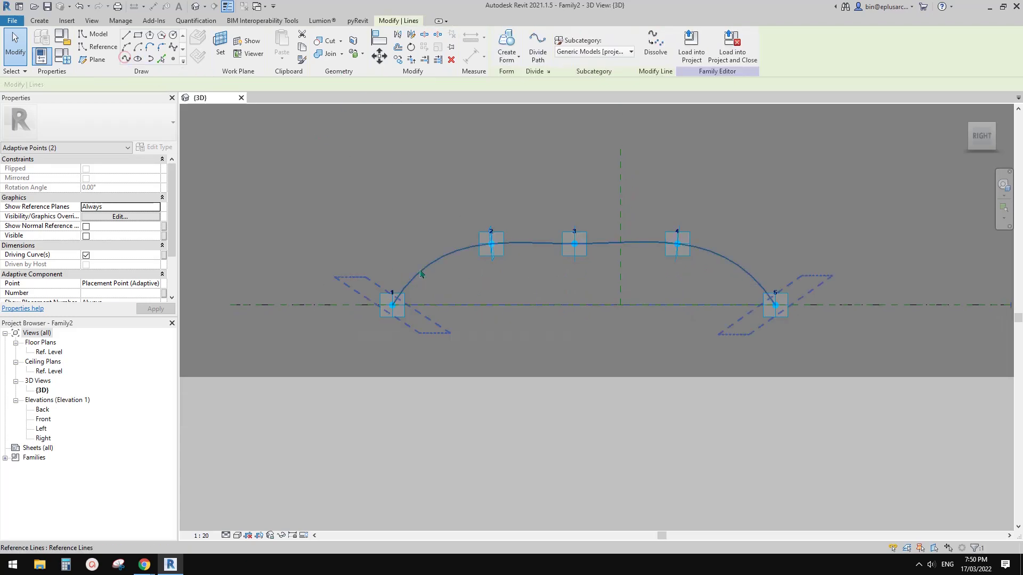
click(91, 246)
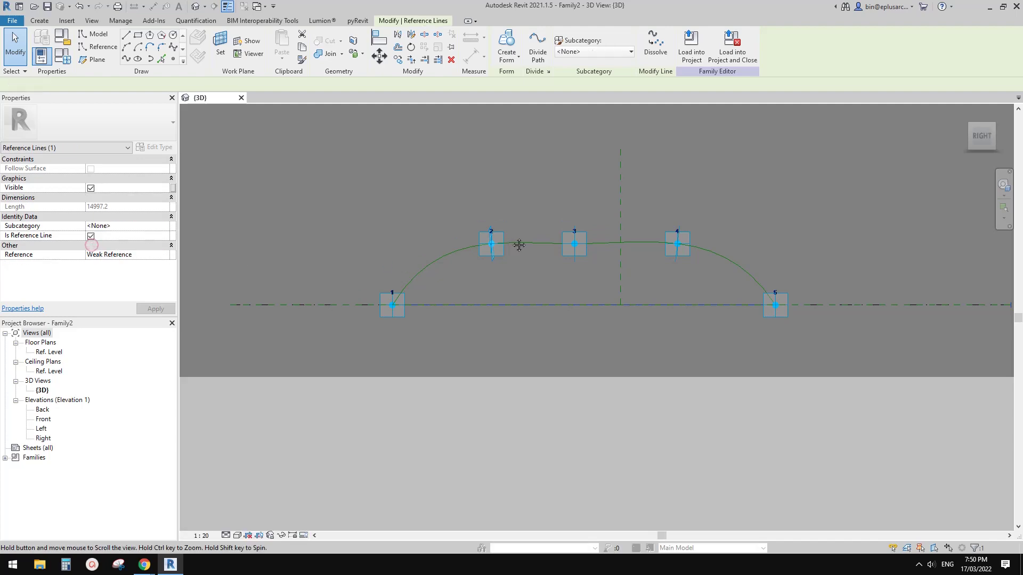
Create a solid form from the curved and straight reference lines, choosing the extruded volume option.
shift+middle_drag(520, 242, 596, 320)
key(Escape)
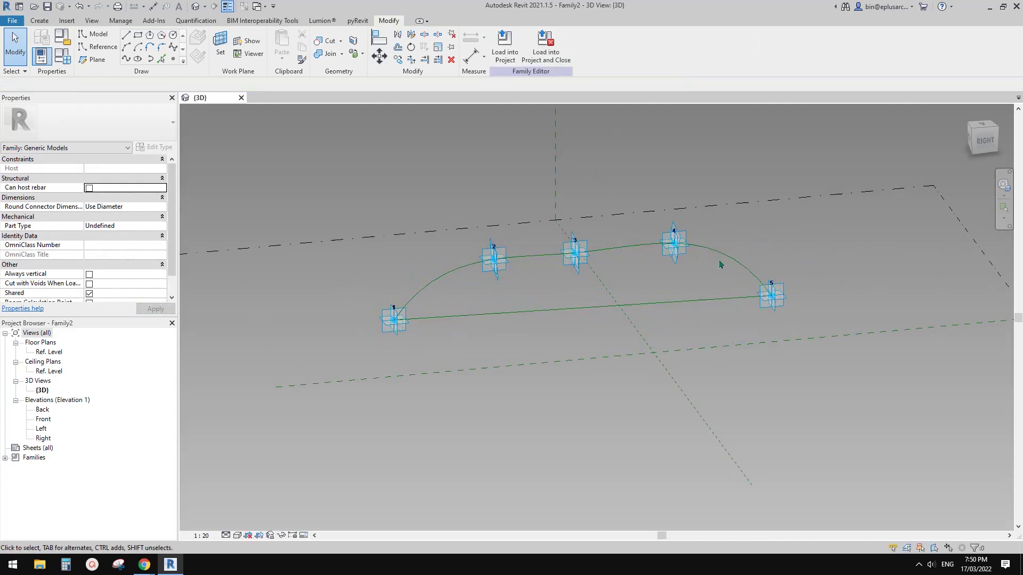
click(719, 253)
shift+middle_drag(540, 320, 567, 109)
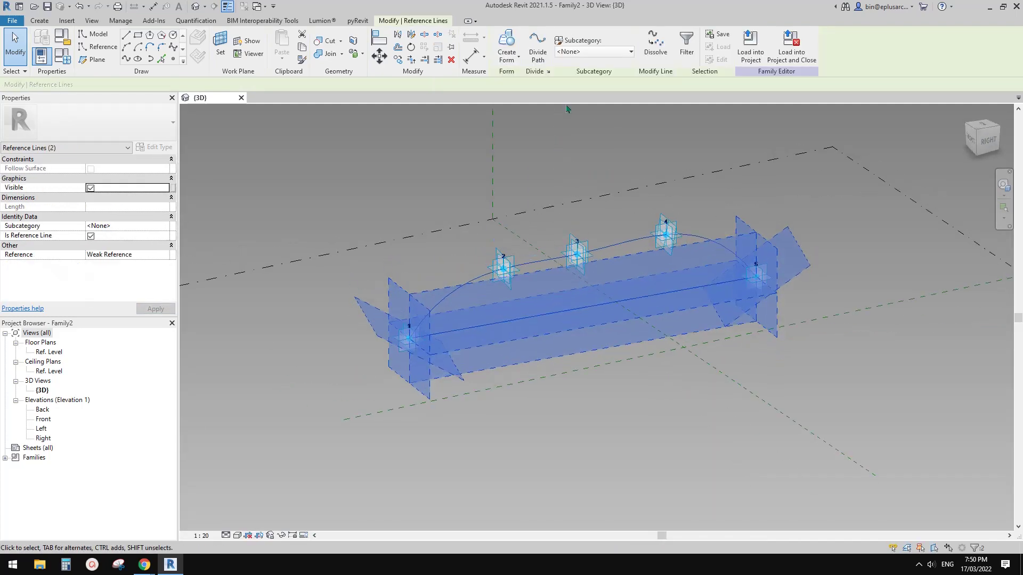
click(506, 45)
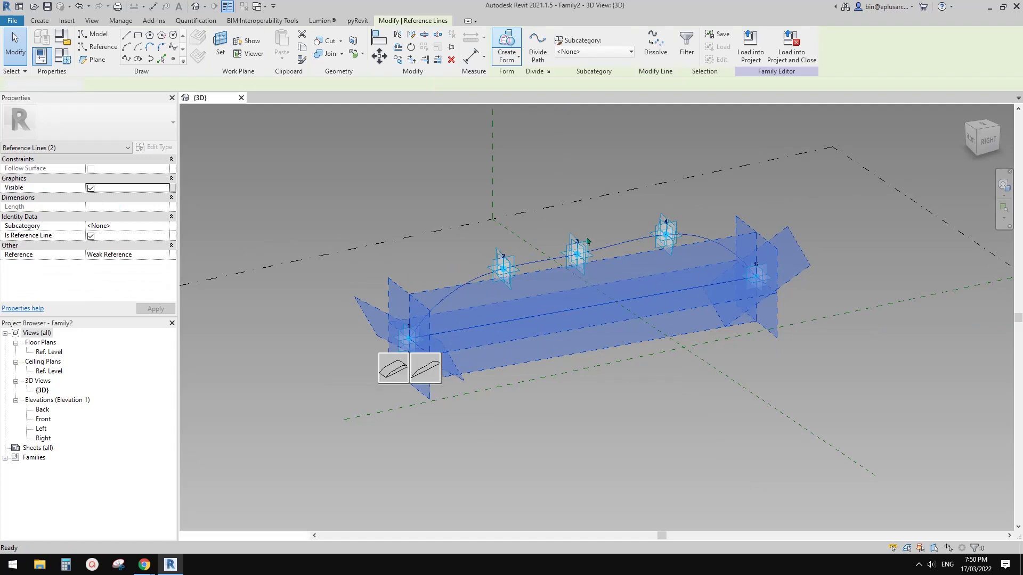
click(391, 369)
Reduce the form's Positive Offset to turn it into a thin blade.
click(573, 274)
click(118, 170)
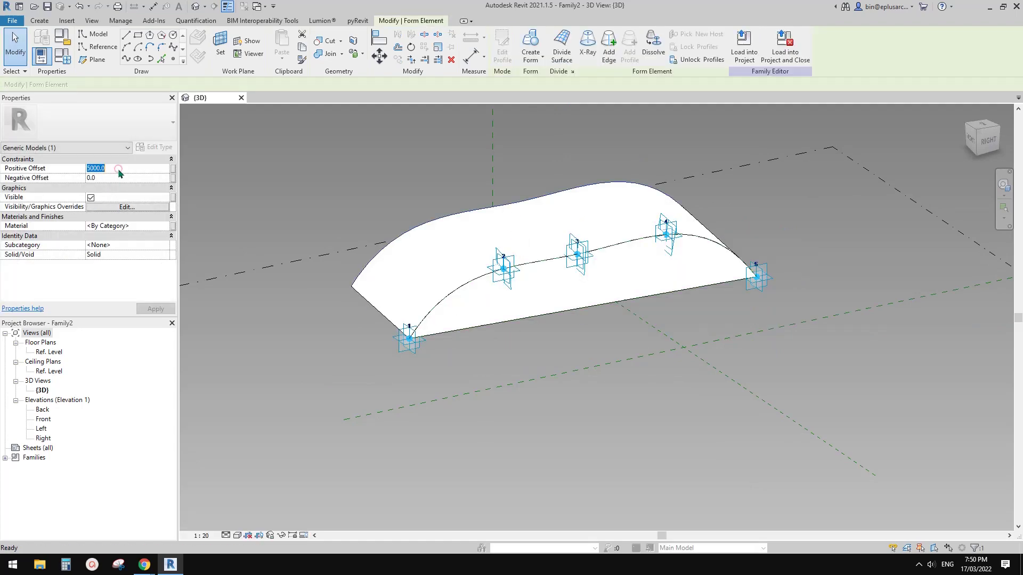
shift+middle_drag(533, 288, 606, 339)
click(605, 338)
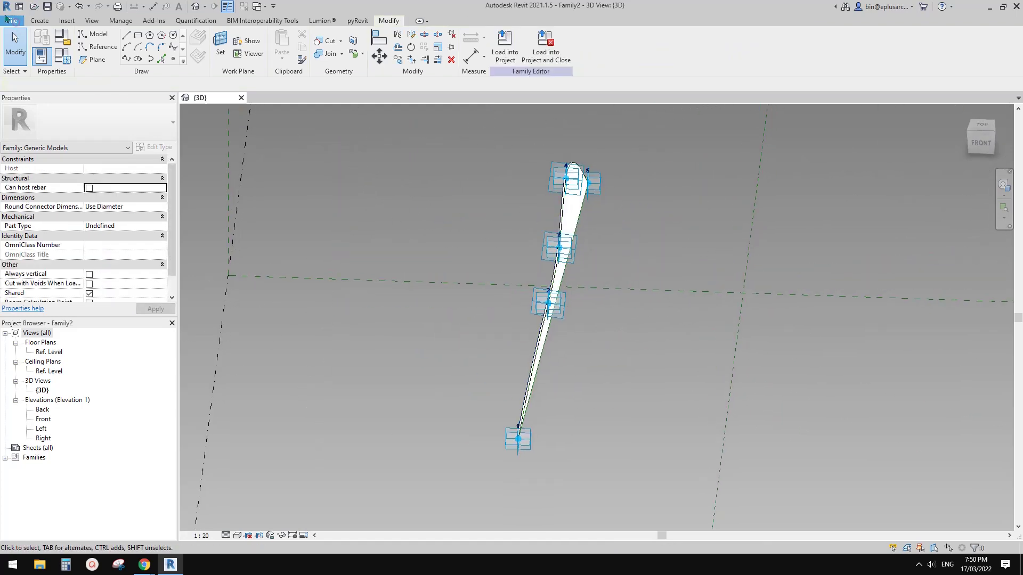
Create a new project from the defaultAUSENU template.
click(6, 19)
mouse_move(27, 57)
click(113, 63)
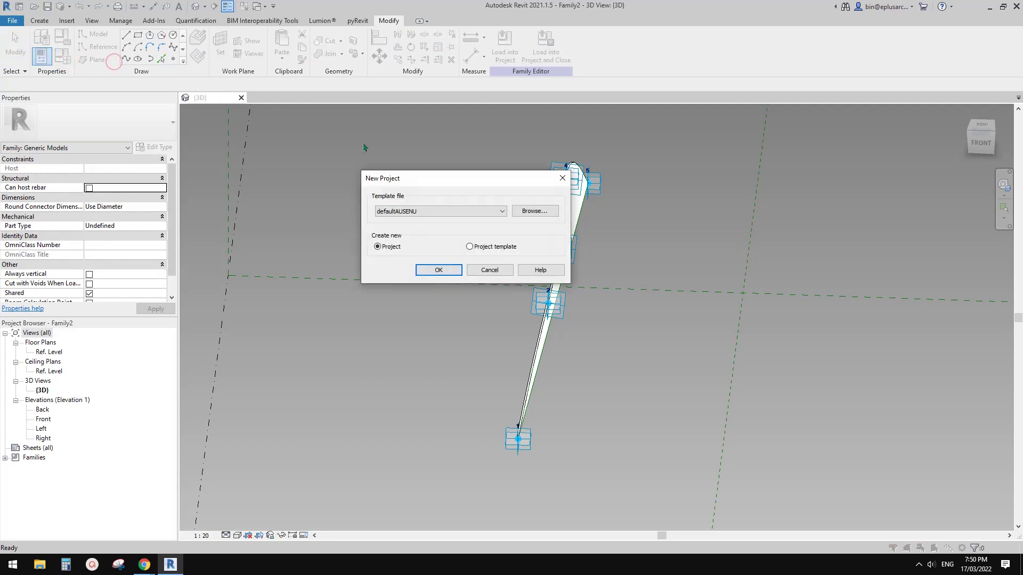
click(438, 270)
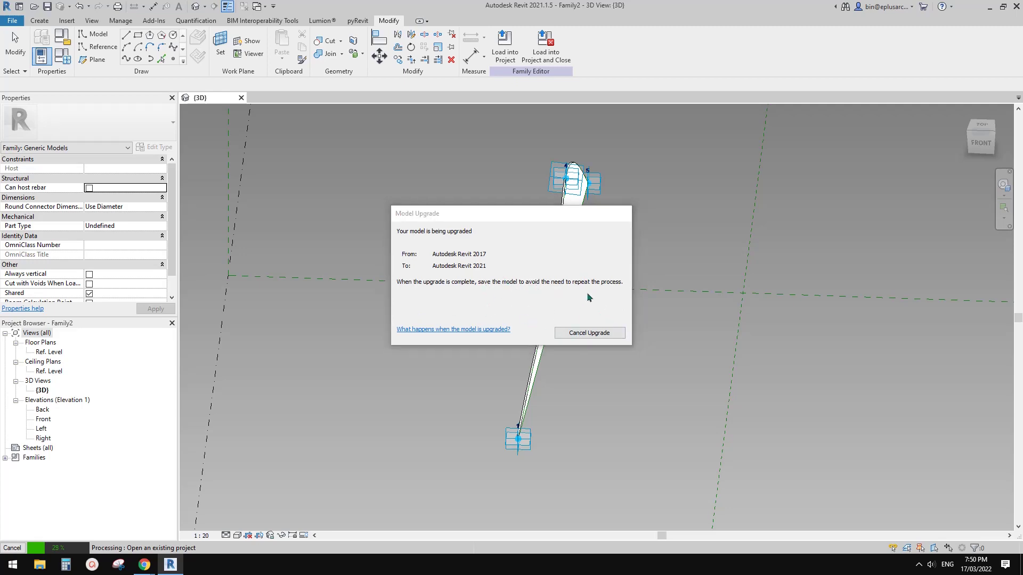
Draw a horizontal wall 15000 mm long above the section line in the Ground Floor plan.
scroll(475, 297, up, 2)
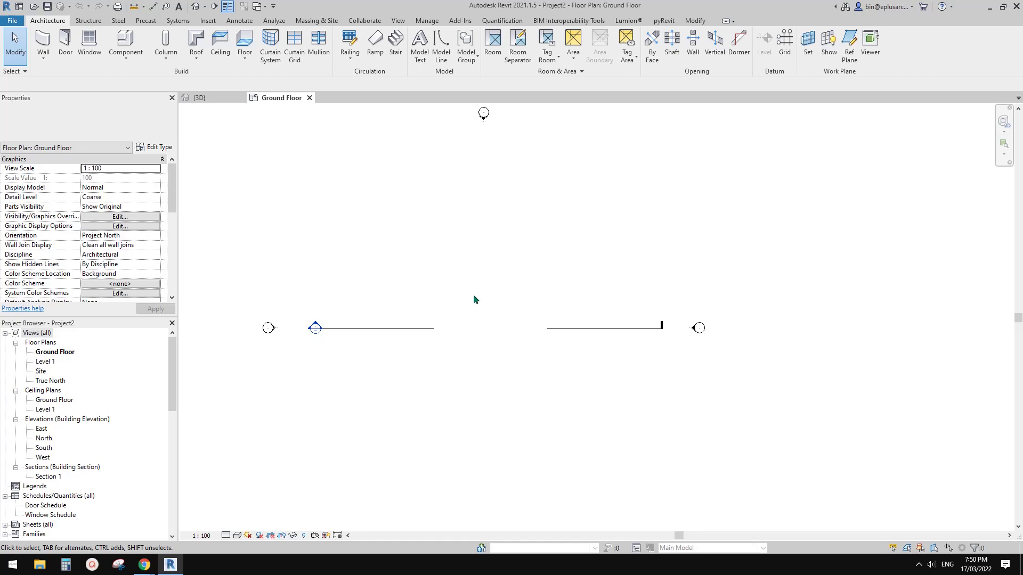
key(w)
key(a)
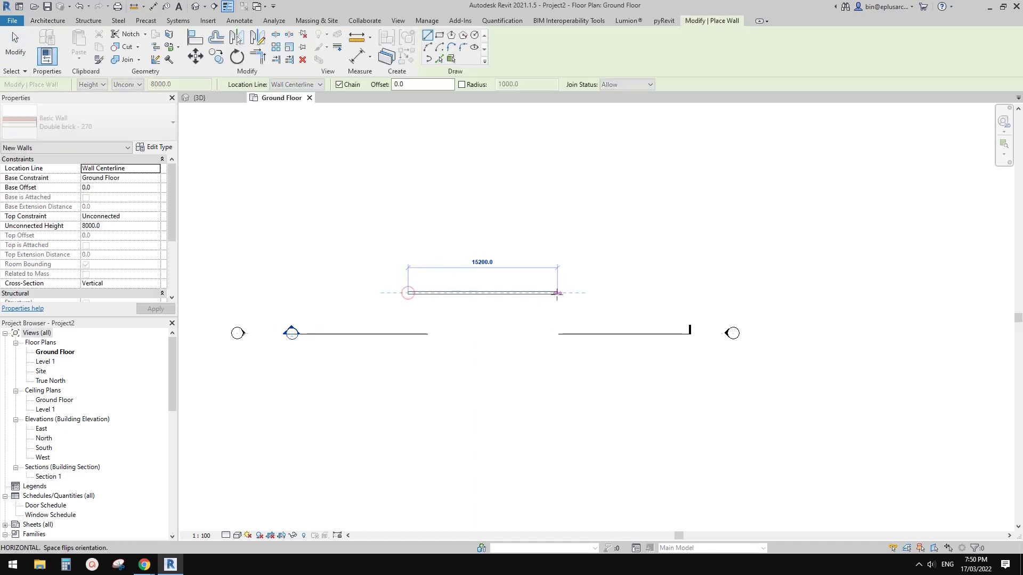
click(555, 293)
key(Escape)
key(Escape)
Change the wall's type to Generic 200mm Wall.
click(464, 291)
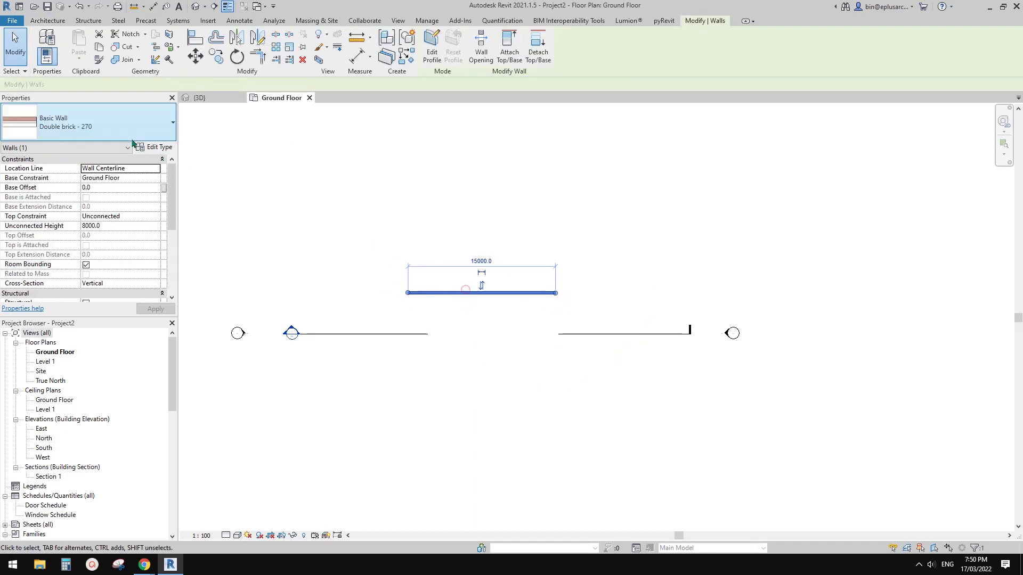
click(105, 123)
click(66, 338)
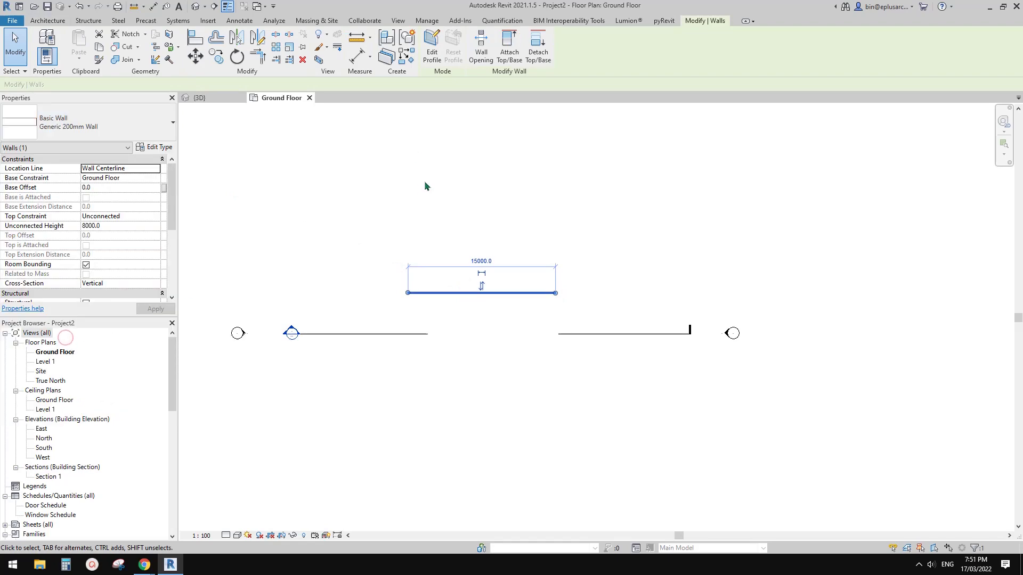
Open the default 3D view and start an in-place model in the Mass category with the name Mass 1.
click(196, 7)
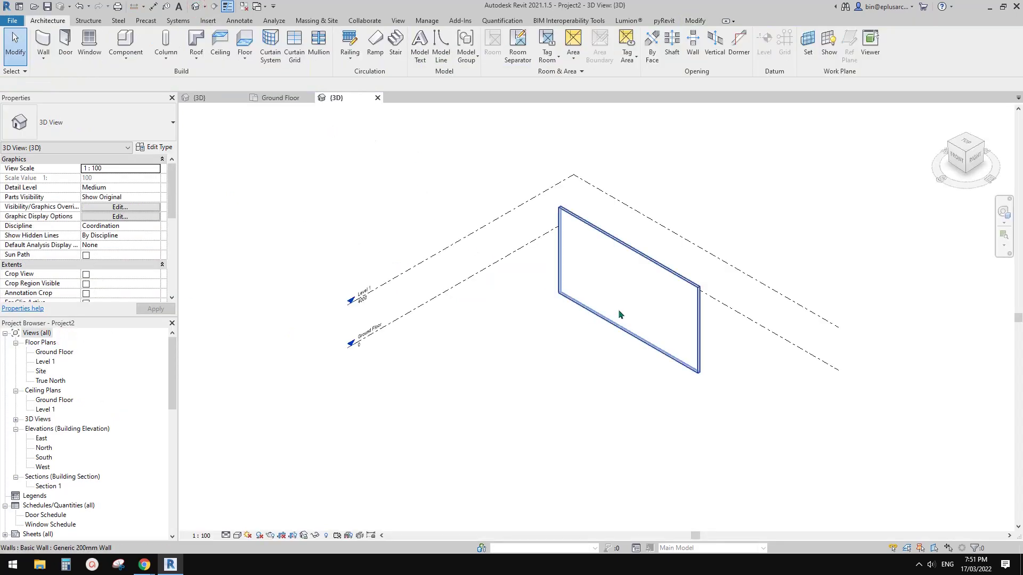
scroll(612, 320, up, 4)
shift+middle_drag(527, 338, 405, 212)
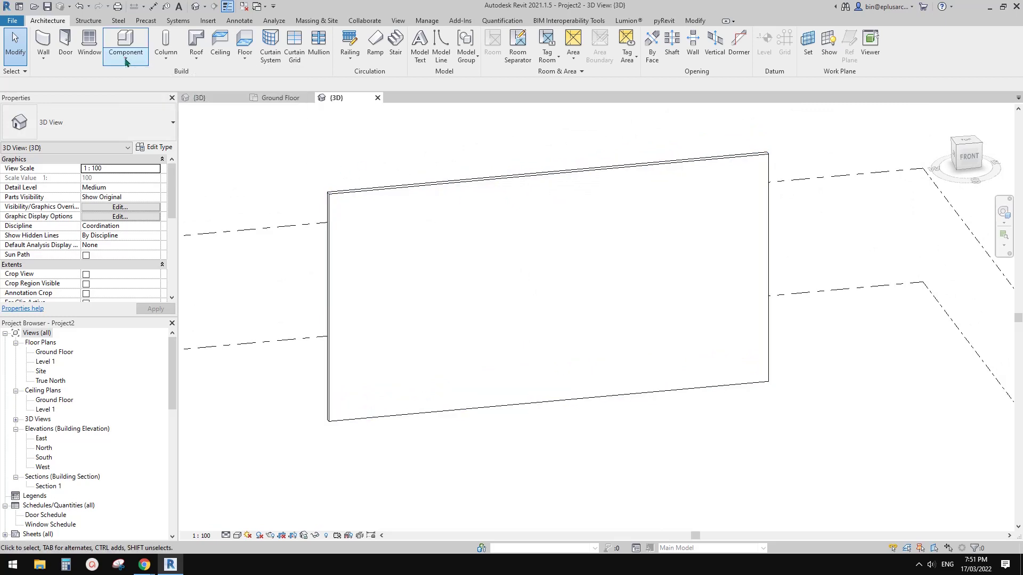
click(126, 59)
click(136, 101)
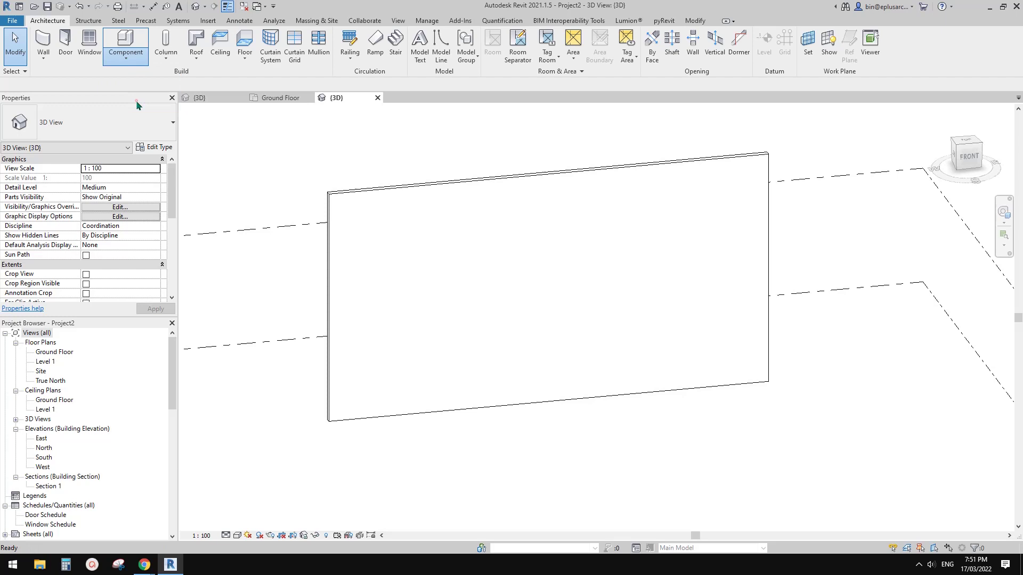
key(m)
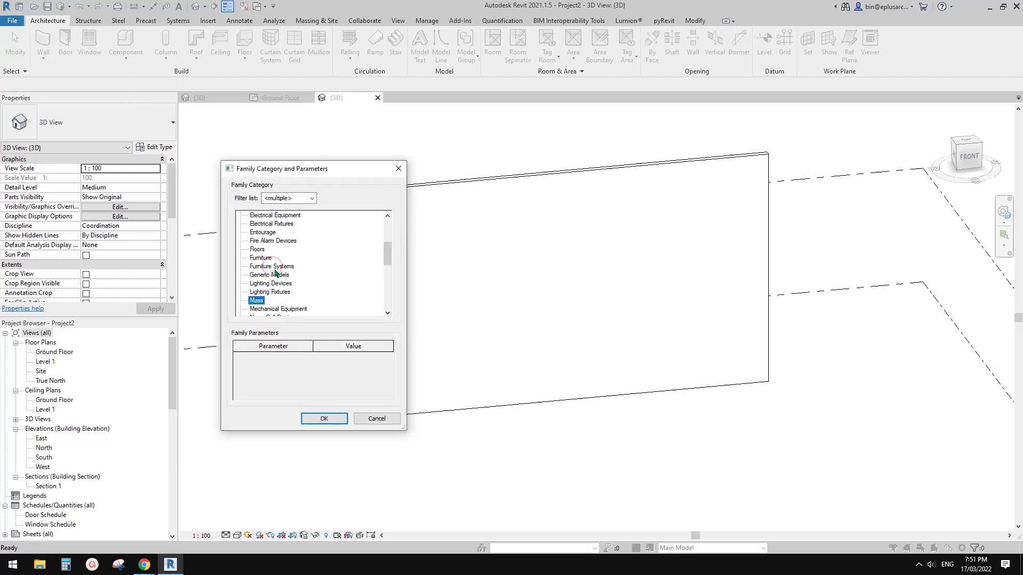
click(331, 421)
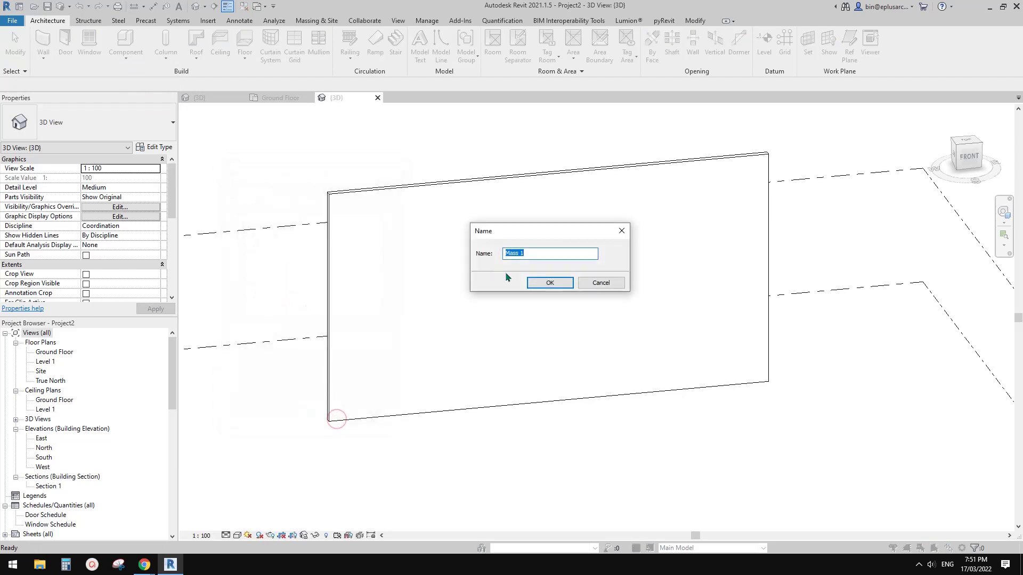
click(552, 283)
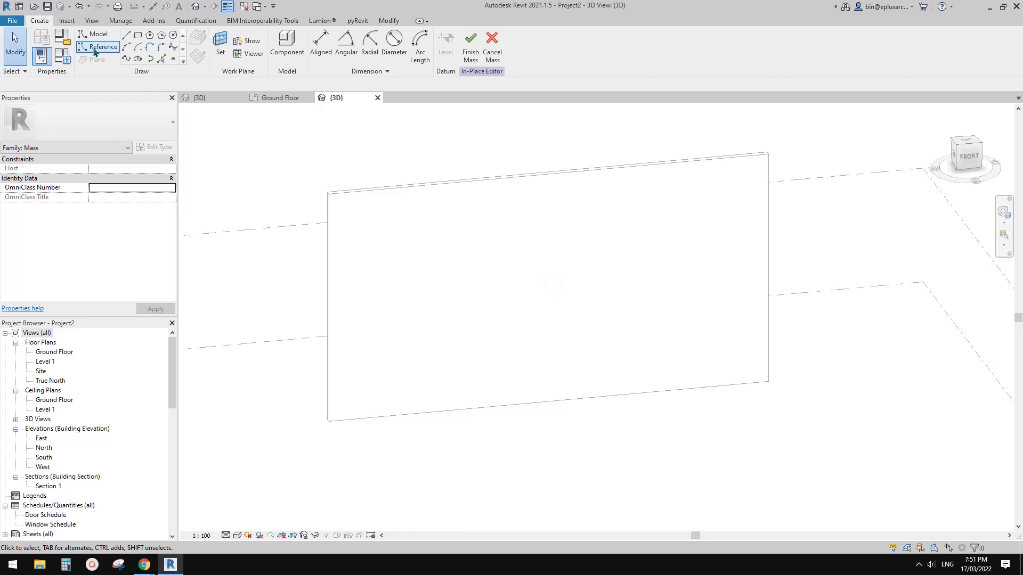
click(98, 47)
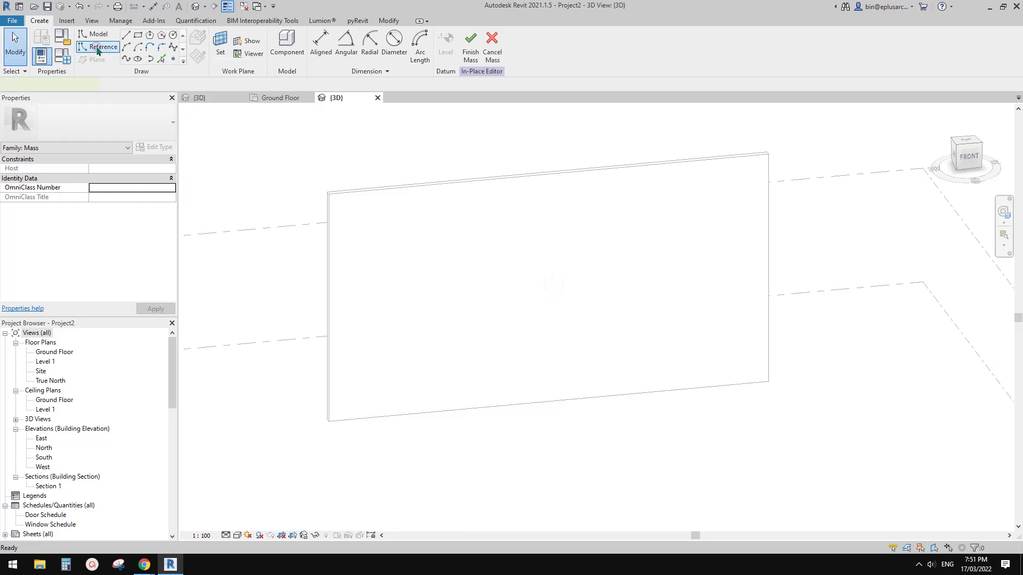
click(126, 60)
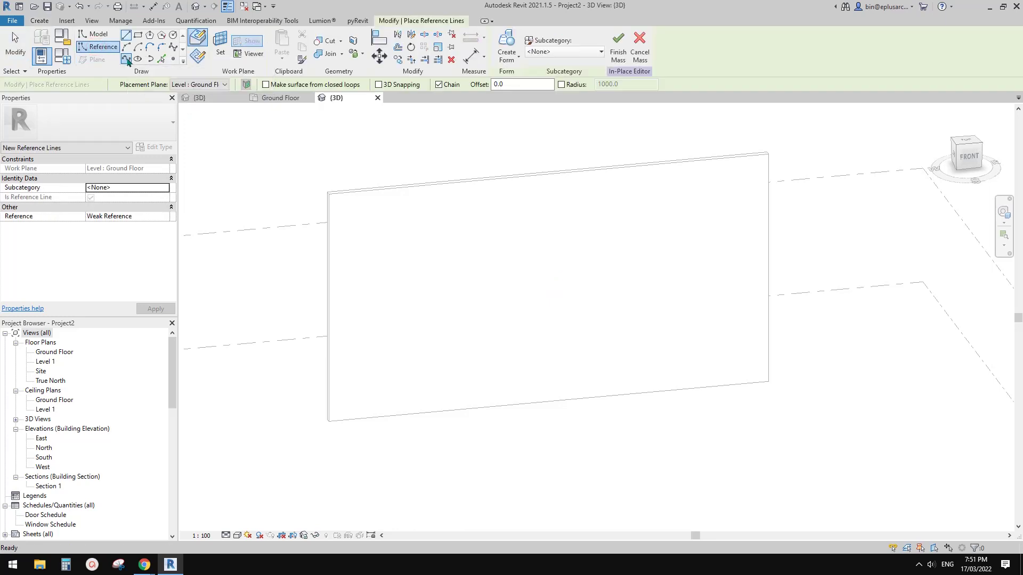
click(437, 184)
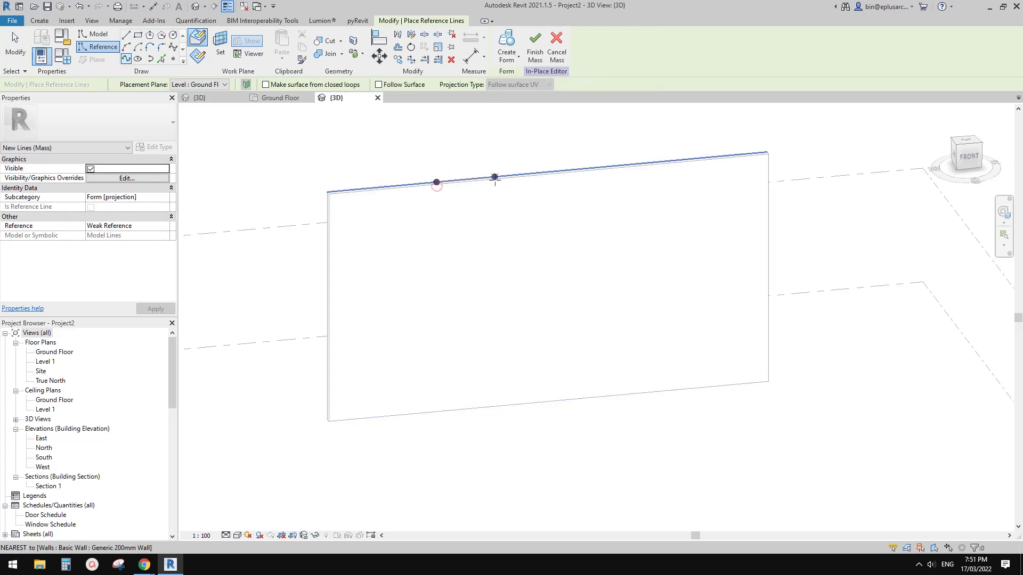
shift+middle_drag(487, 182, 490, 283)
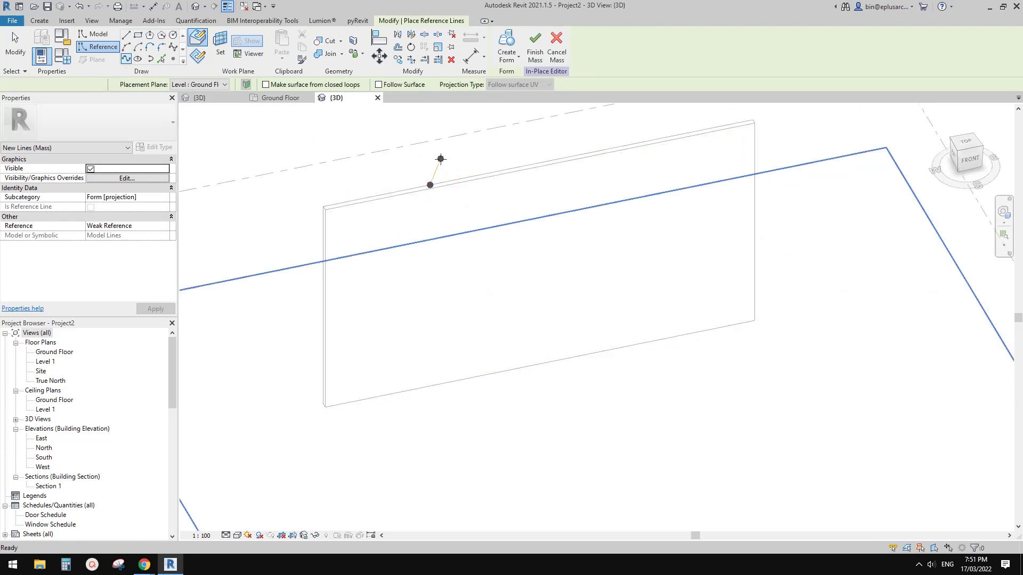
key(Escape)
key(Escape)
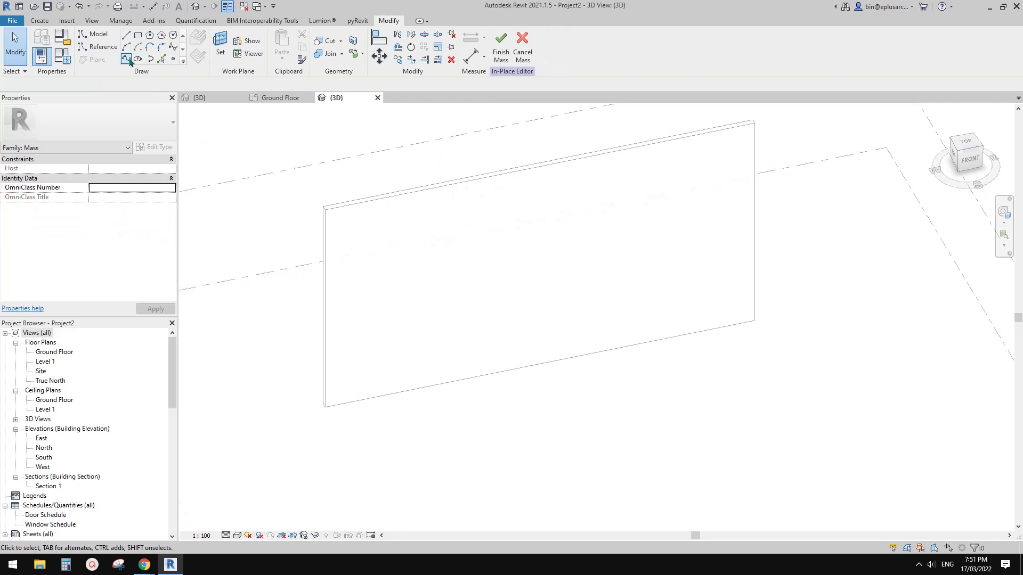
Draw a reference spline through five spaced points along the top front edge of the wall.
click(128, 60)
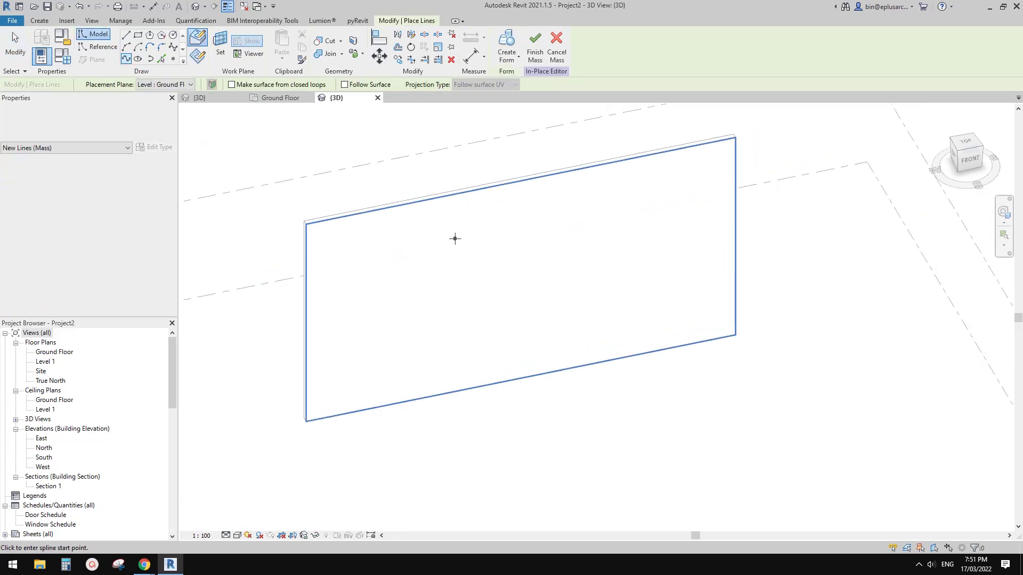
scroll(455, 238, up, 1)
click(129, 57)
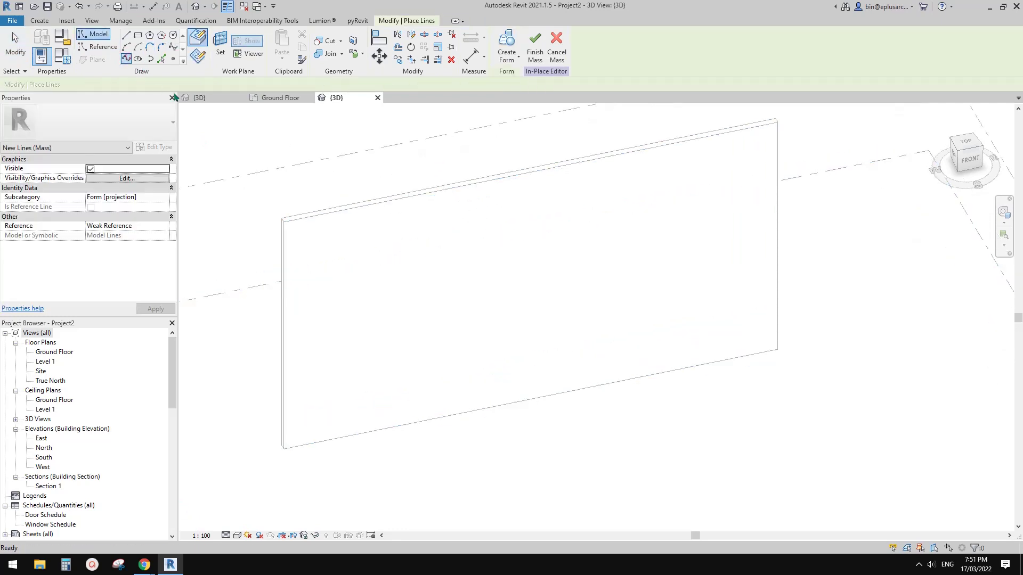
click(101, 47)
click(126, 59)
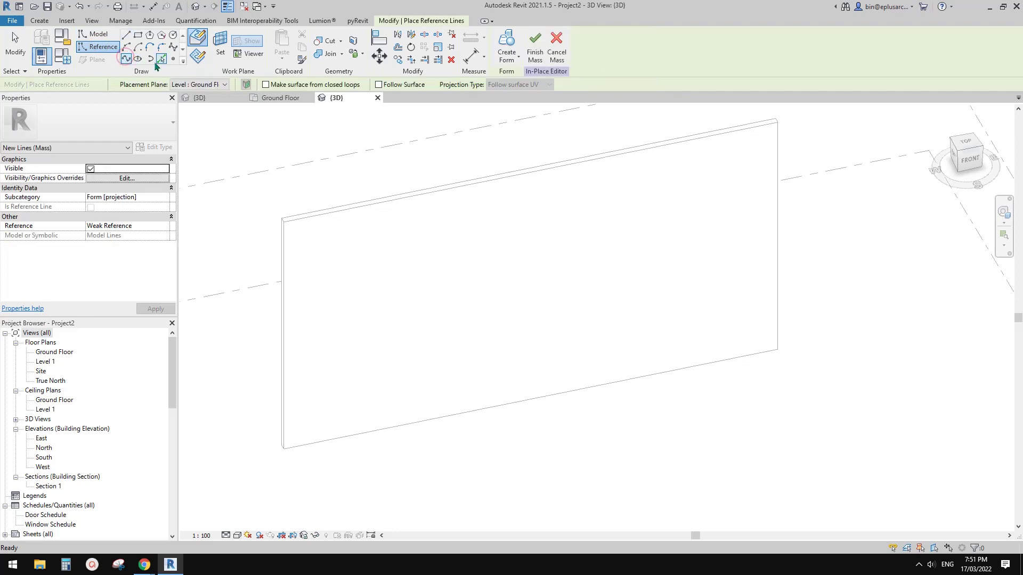
click(398, 199)
click(468, 184)
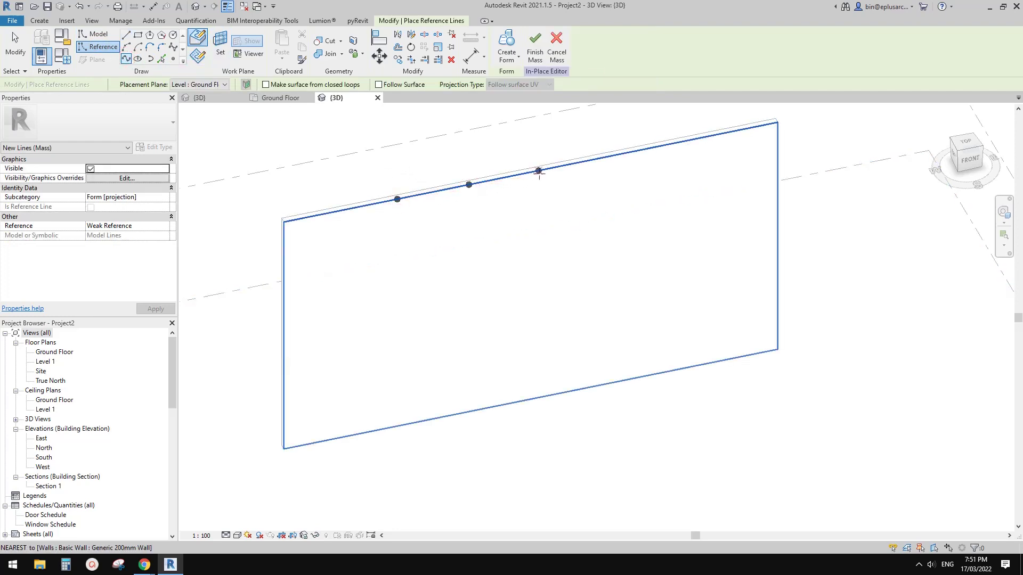
click(539, 171)
click(602, 157)
click(658, 147)
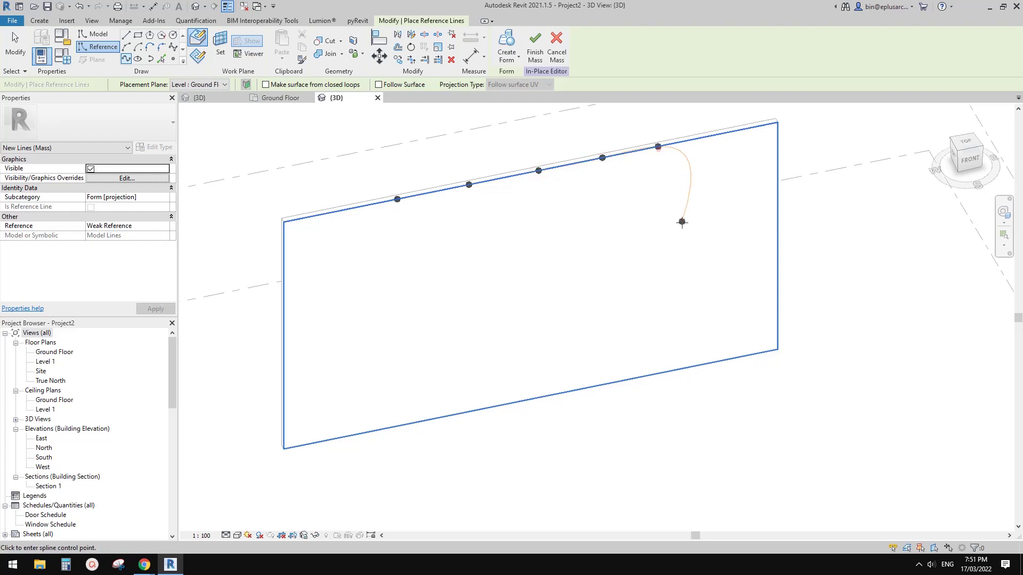
key(Escape)
key(Escape)
Copy the five-point reference spline straight down four times across the wall face, placing the last copy on the wall's base.
scroll(639, 213, down, 1)
click(553, 189)
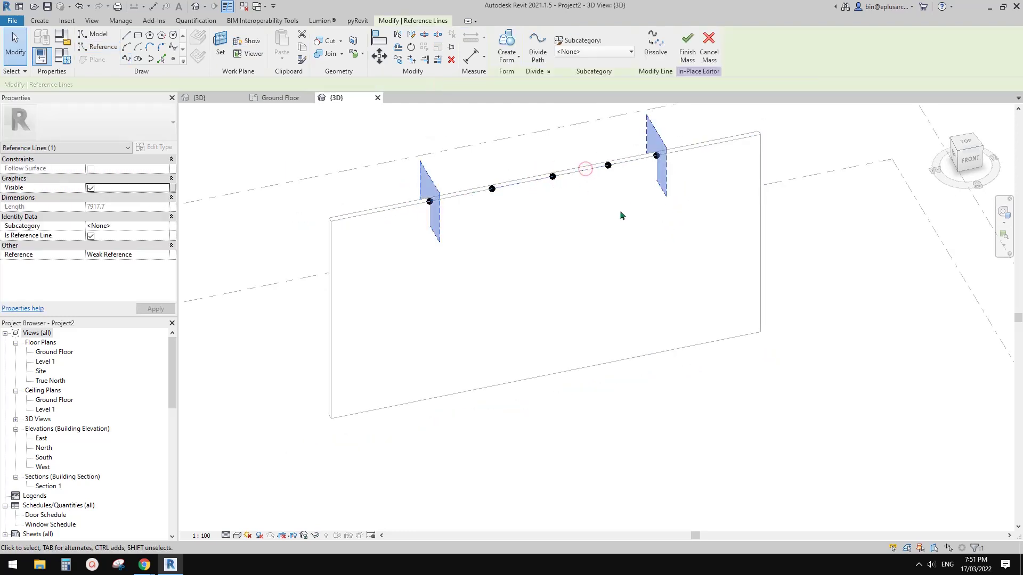
click(969, 159)
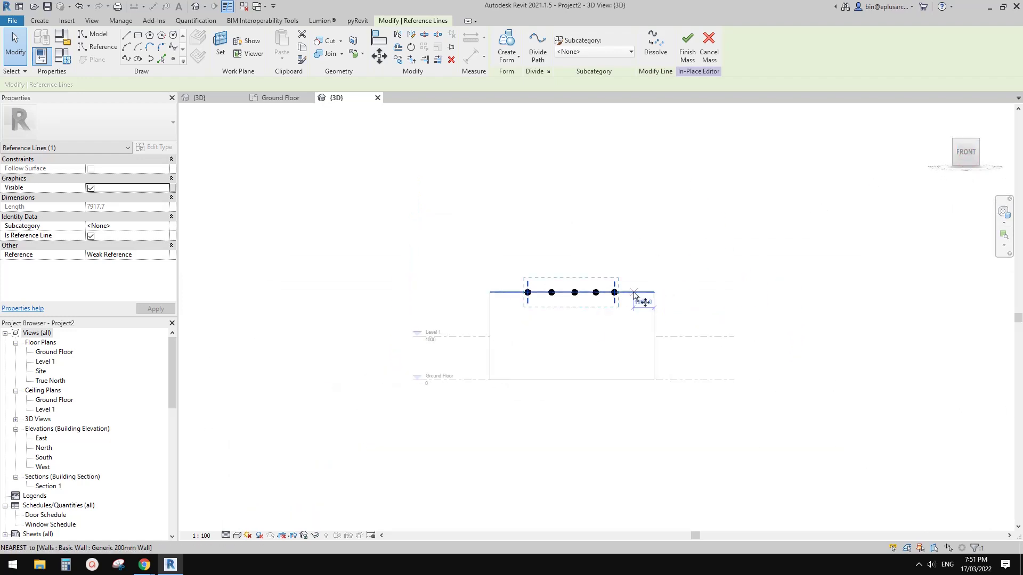
key(c)
key(o)
click(633, 293)
click(631, 309)
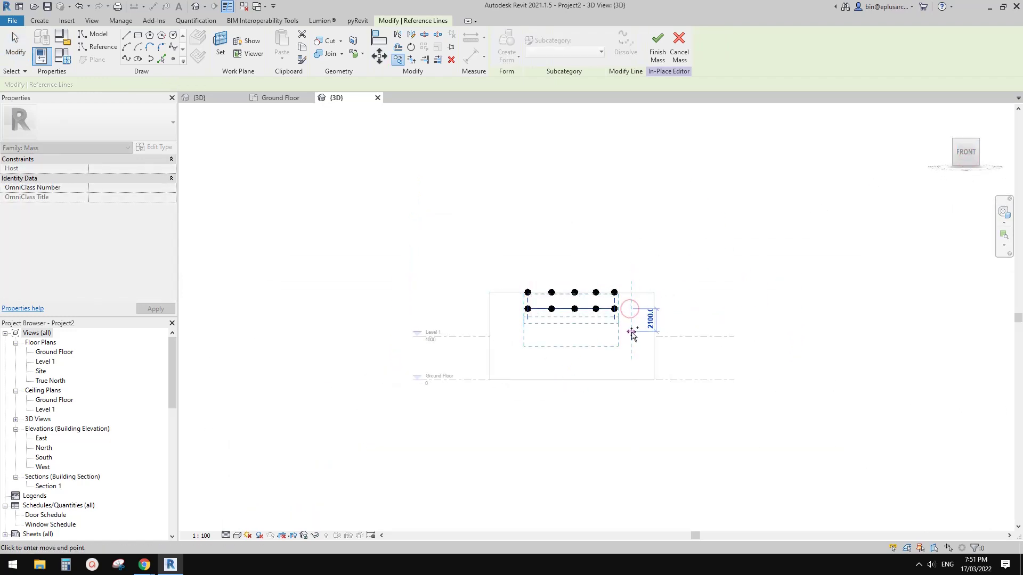
click(631, 331)
click(631, 355)
click(630, 380)
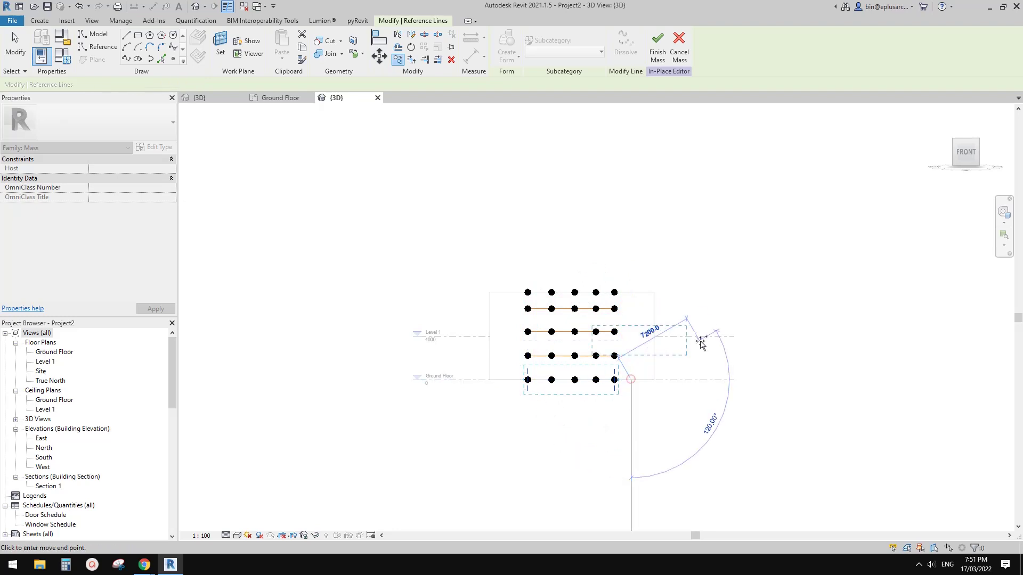
key(Escape)
key(Escape)
Create a form from all five reference splines on the wall.
shift+middle_drag(687, 351, 579, 400)
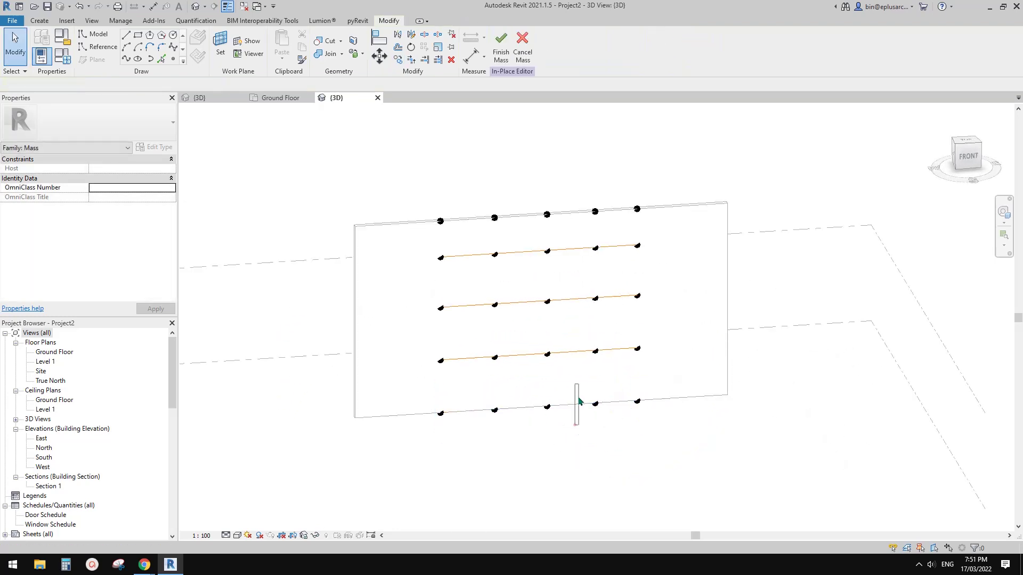
drag(578, 400, 568, 184)
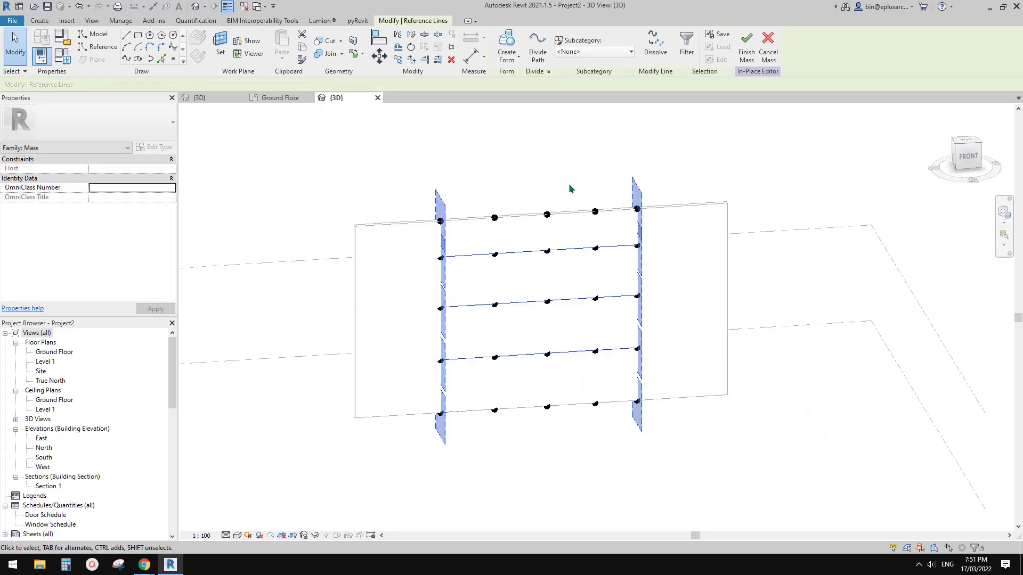
click(508, 42)
shift+middle_drag(703, 266, 668, 274)
Move the three middle rows of splines and points outward from the wall in the left side view to bulge the form.
click(540, 272)
mouse_move(540, 273)
shift+middle_down()
mouse_move(692, 231)
mouse_move(605, 399)
mouse_move(623, 221)
mouse_move(499, 249)
mouse_move(490, 265)
mouse_move(413, 238)
mouse_move(288, 237)
shift+middle_up()
click(281, 233)
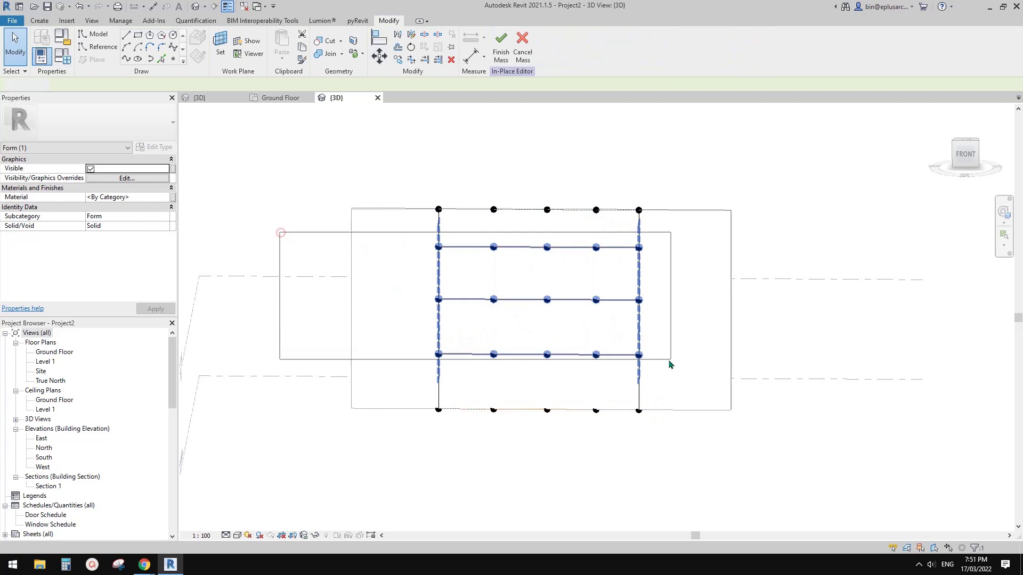
drag(281, 233, 704, 370)
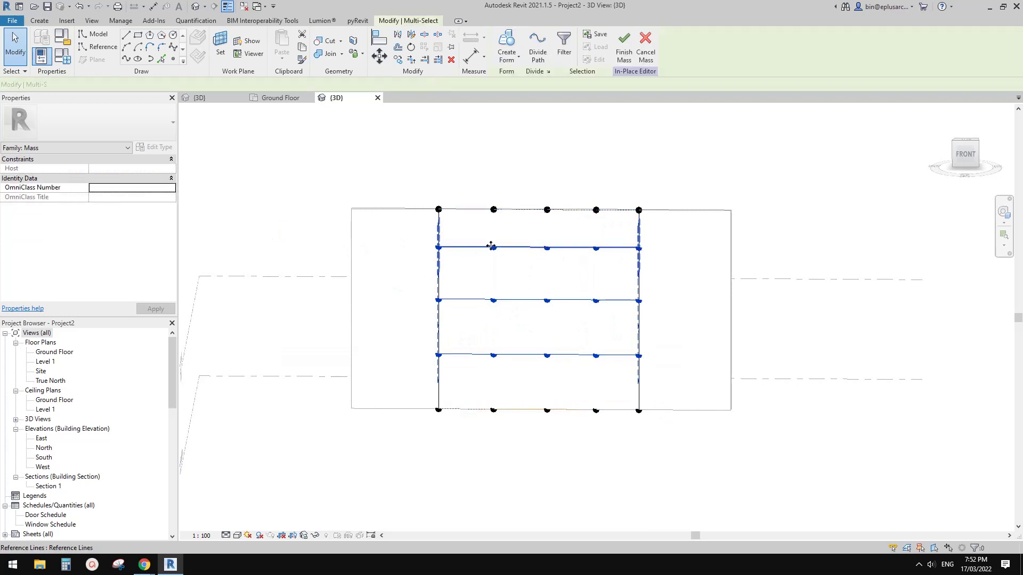
click(953, 159)
click(957, 158)
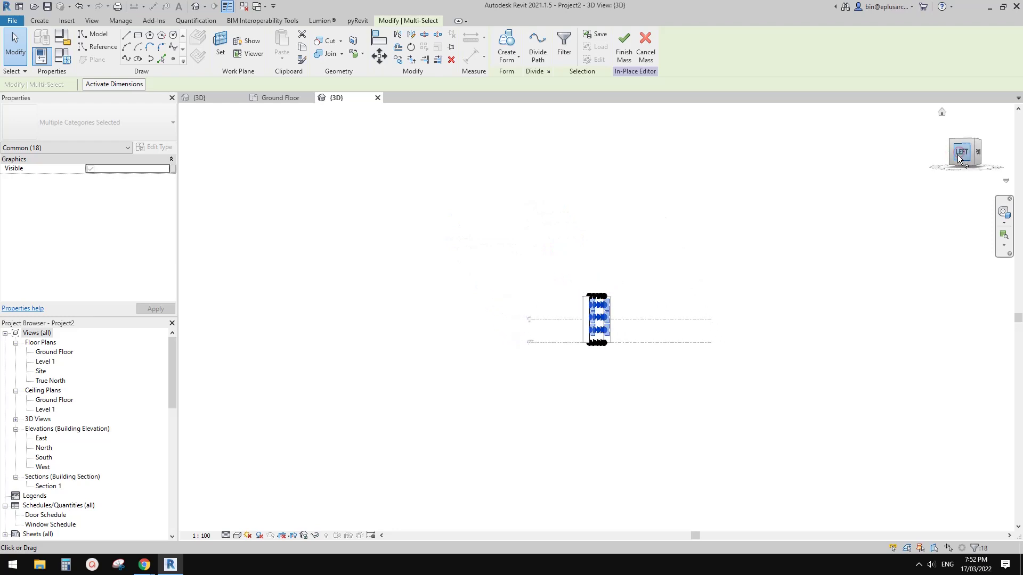
scroll(605, 336, up, 5)
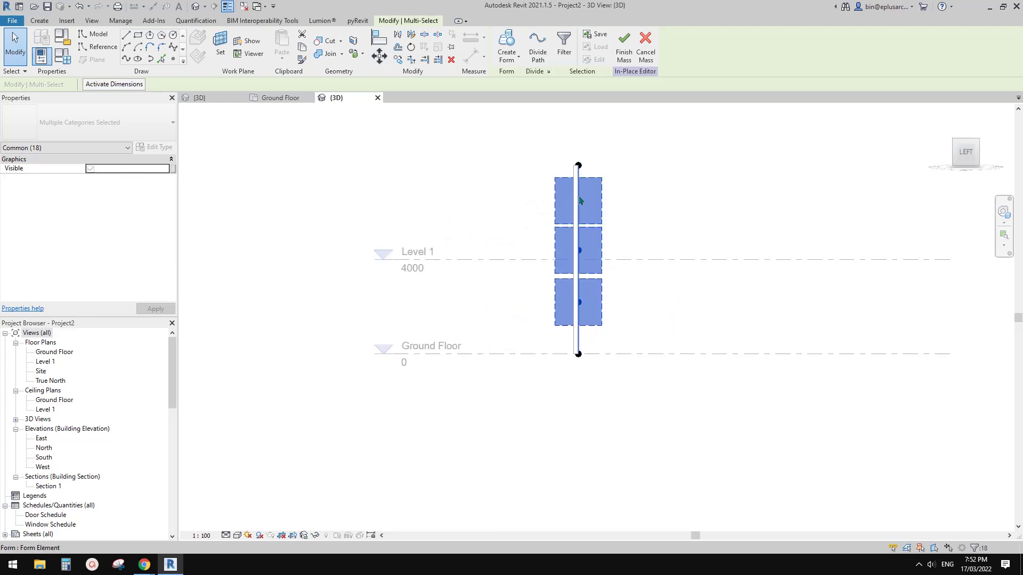
middle_drag(587, 292, 558, 307)
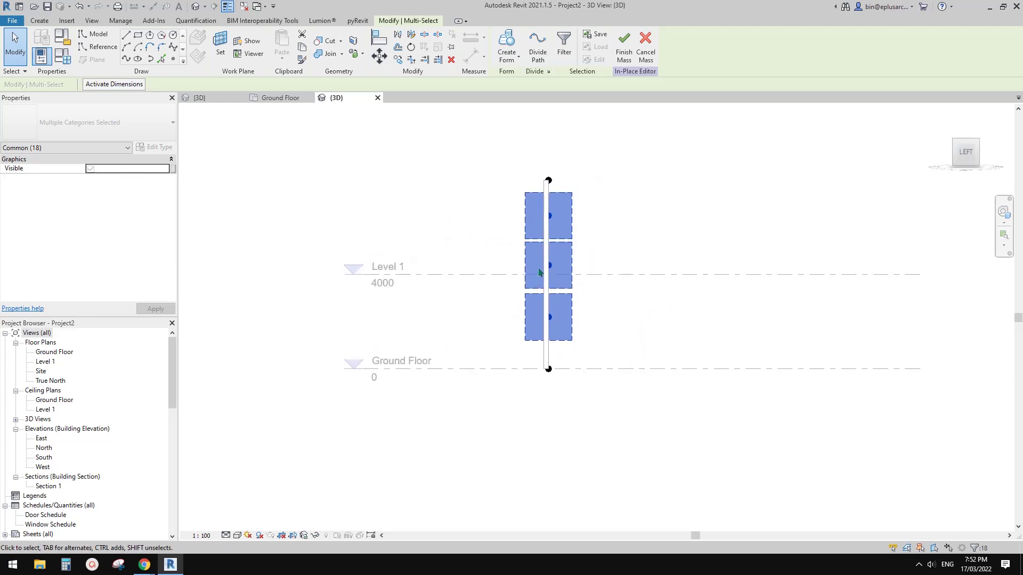
key(Right)
key(Right)
key(Right)
key(Right)
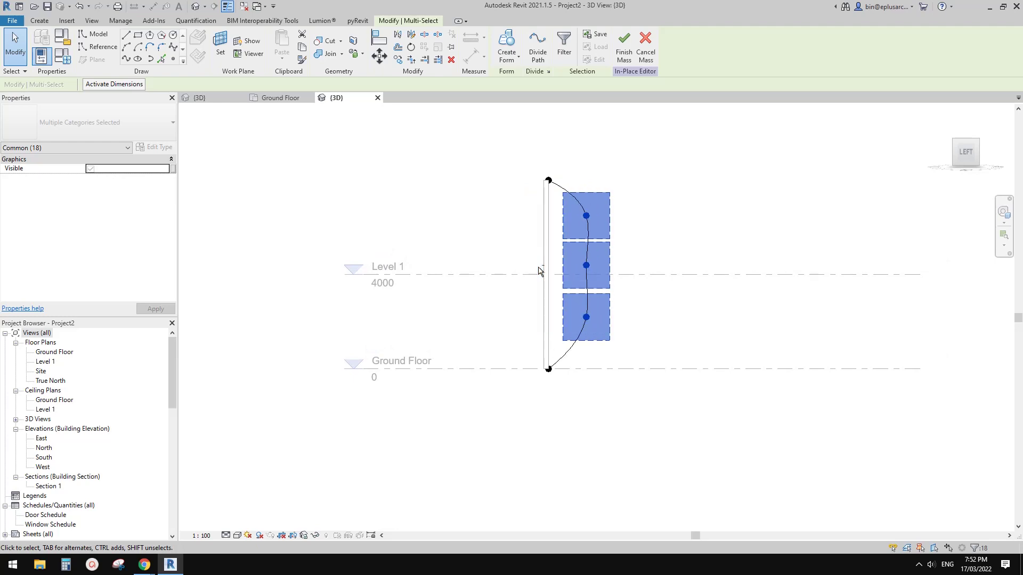
Nudge the three middle rows slightly back toward the wall to reduce the form's bulge.
middle_drag(606, 323, 607, 319)
key(Left)
key(Left)
key(Left)
key(Left)
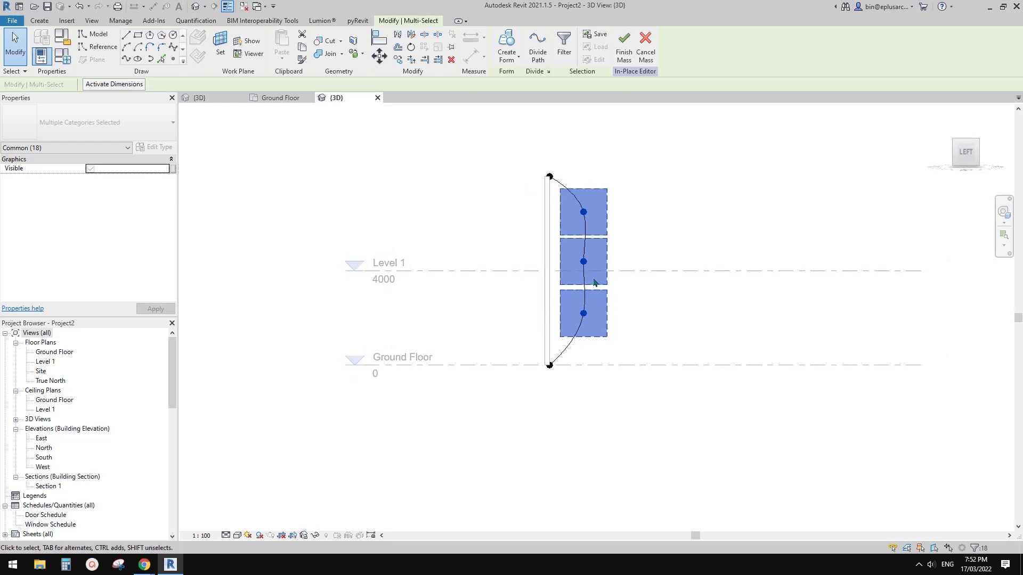
key(Escape)
Shift seven alternating reference points in the three middle rows perpendicular to the wall to give the form a wavy surface.
middle_drag(595, 282, 487, 332)
scroll(535, 245, up, 2)
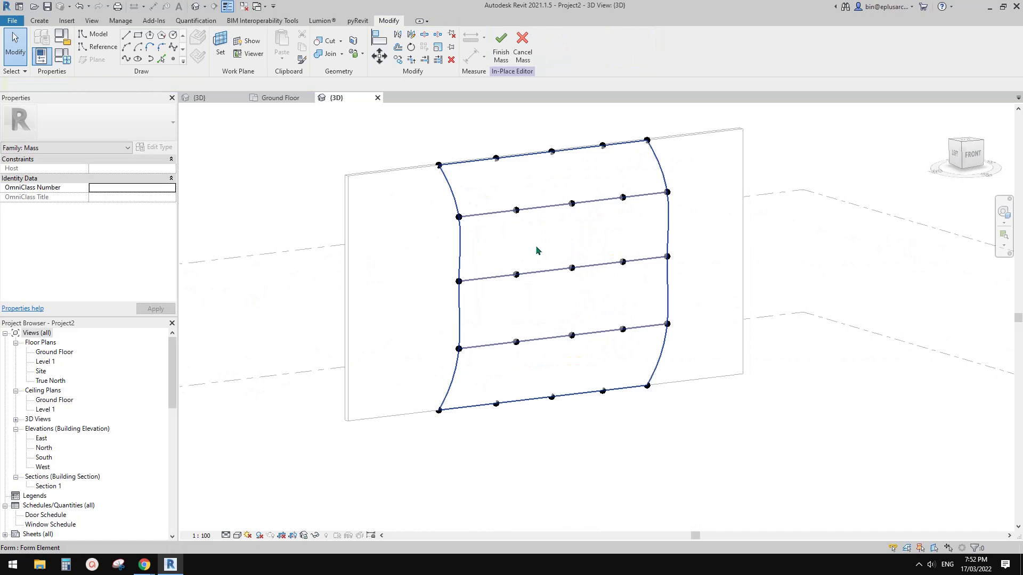
click(516, 210)
ctrl+click(458, 282)
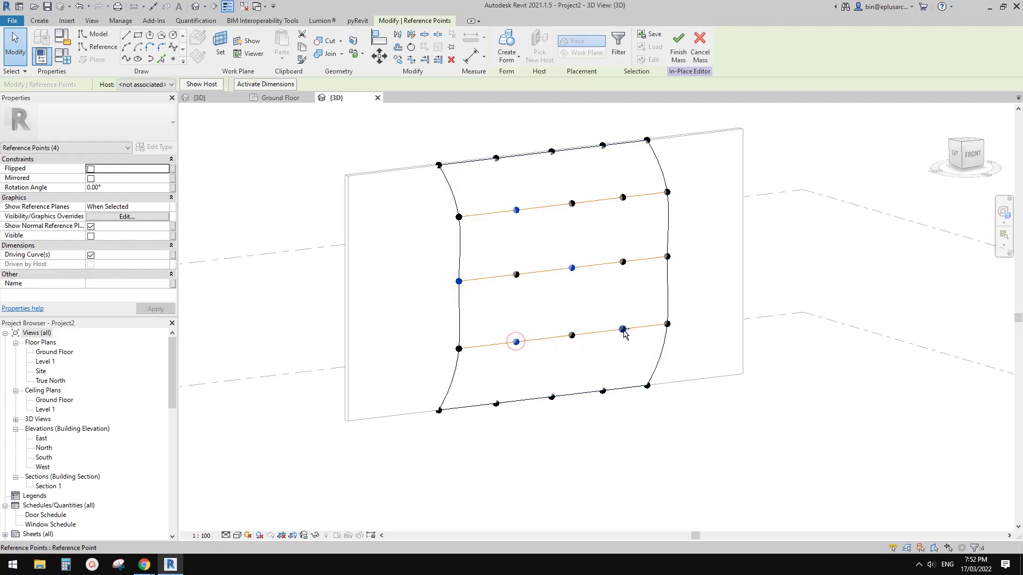
ctrl+click(516, 342)
ctrl+click(623, 329)
ctrl+click(667, 257)
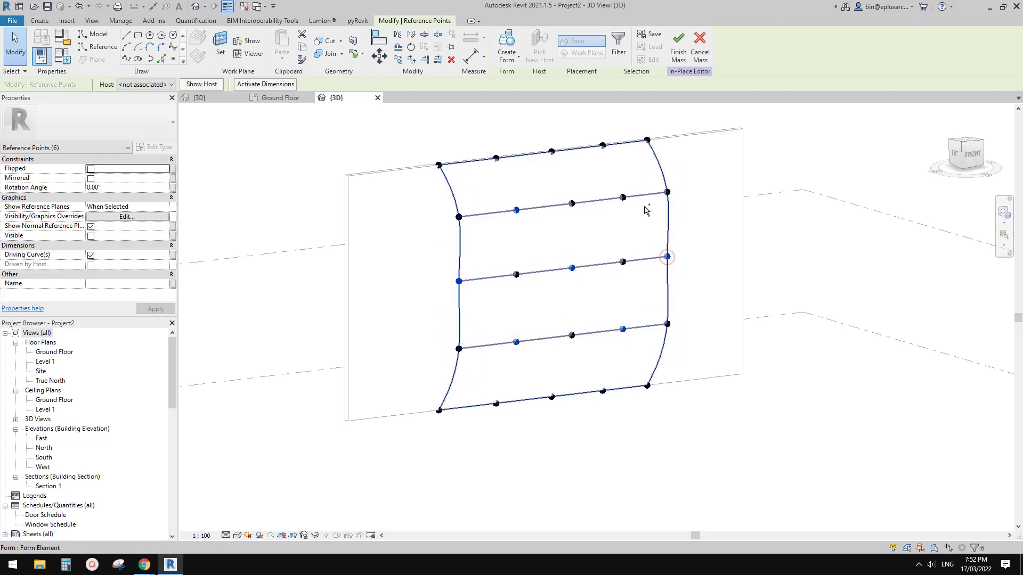
ctrl+click(622, 198)
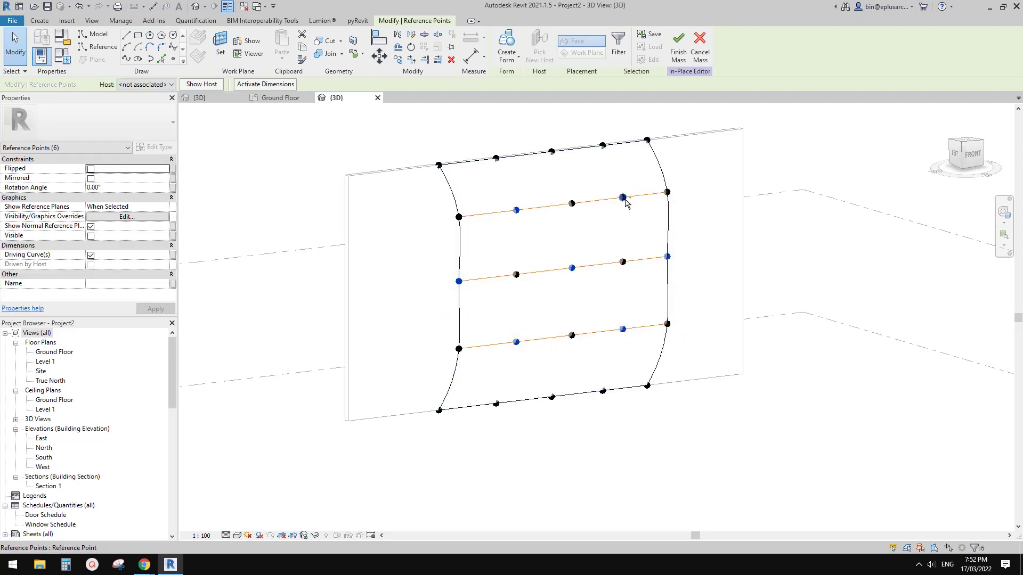
click(955, 155)
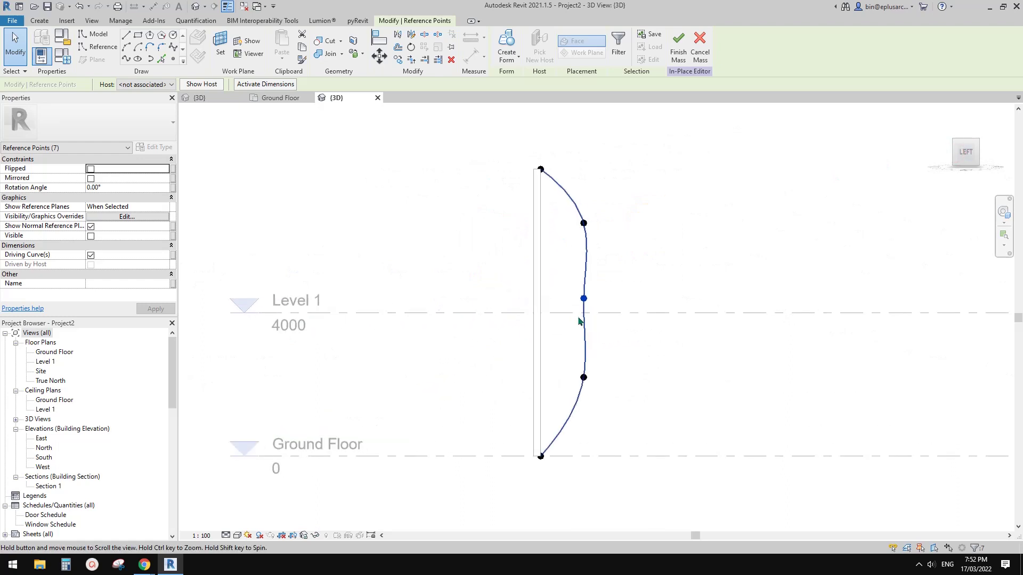
click(616, 320)
shift+middle_drag(591, 290, 389, 336)
scroll(521, 278, up, 1)
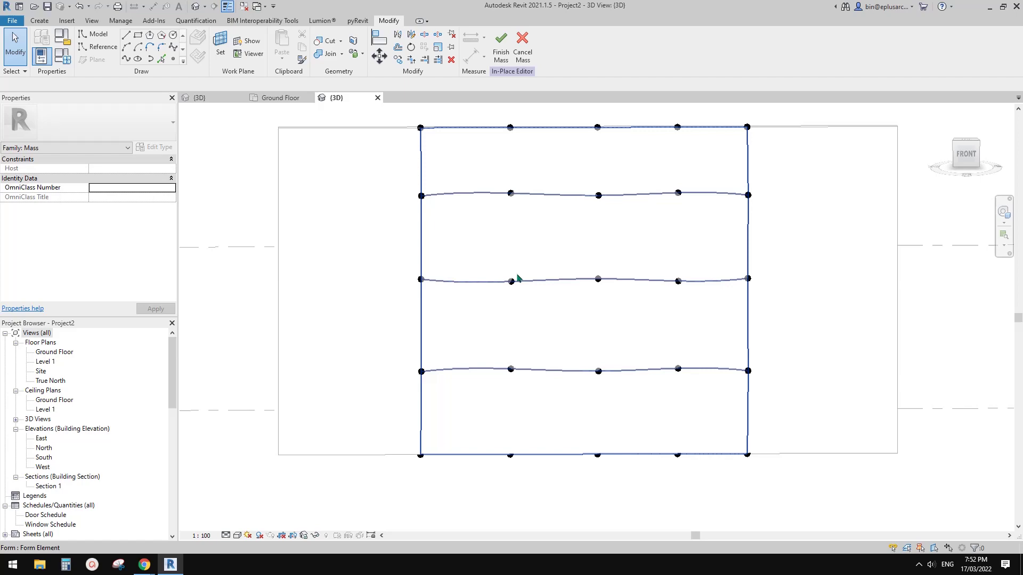
Divide the wavy form's surface and set its U grid to a fixed number of 4.
shift+middle_drag(517, 274, 543, 254)
click(544, 250)
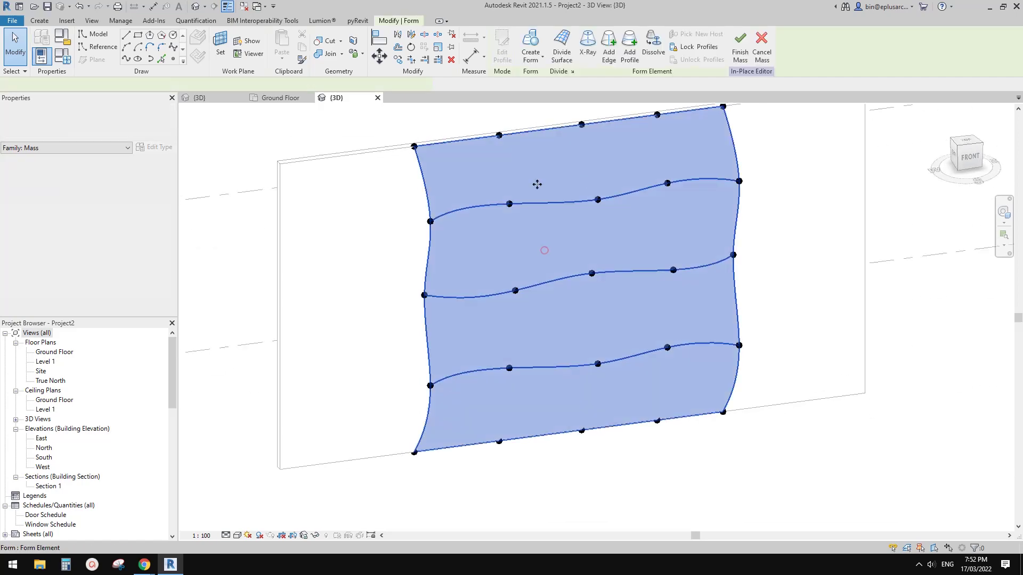
click(559, 55)
shift+middle_drag(561, 213, 605, 184)
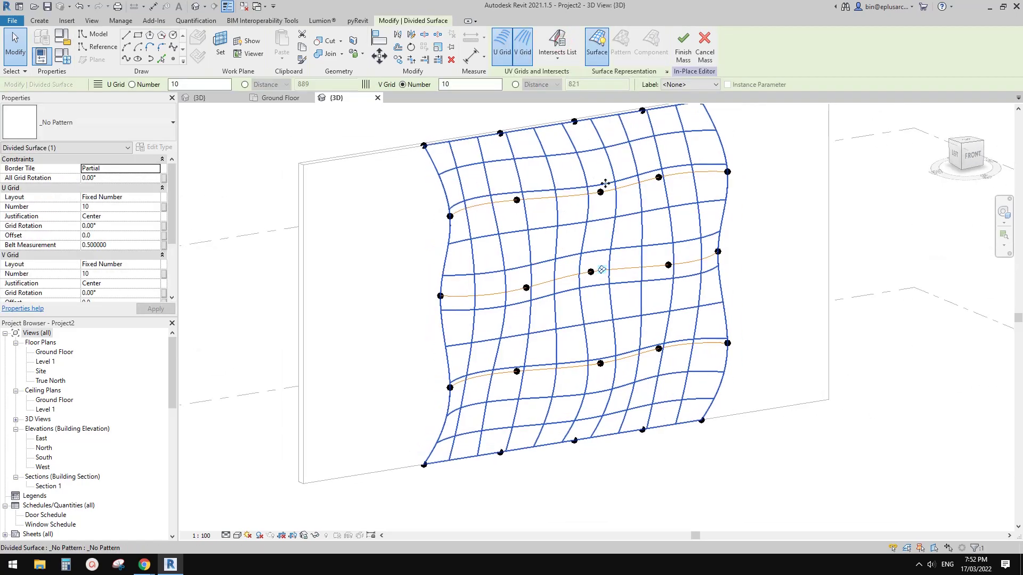
click(96, 207)
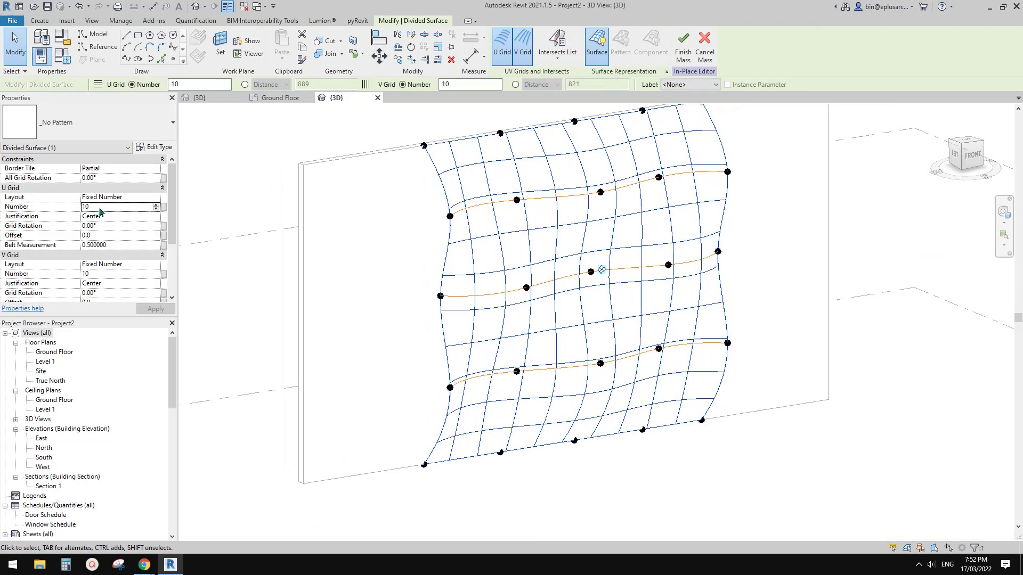
text(4)
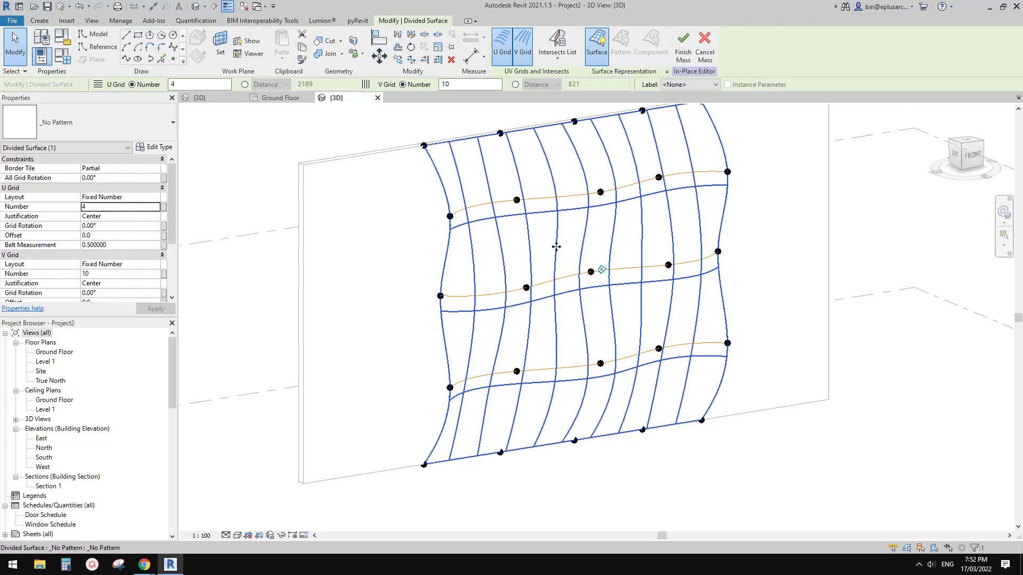
shift+middle_drag(511, 428, 512, 253)
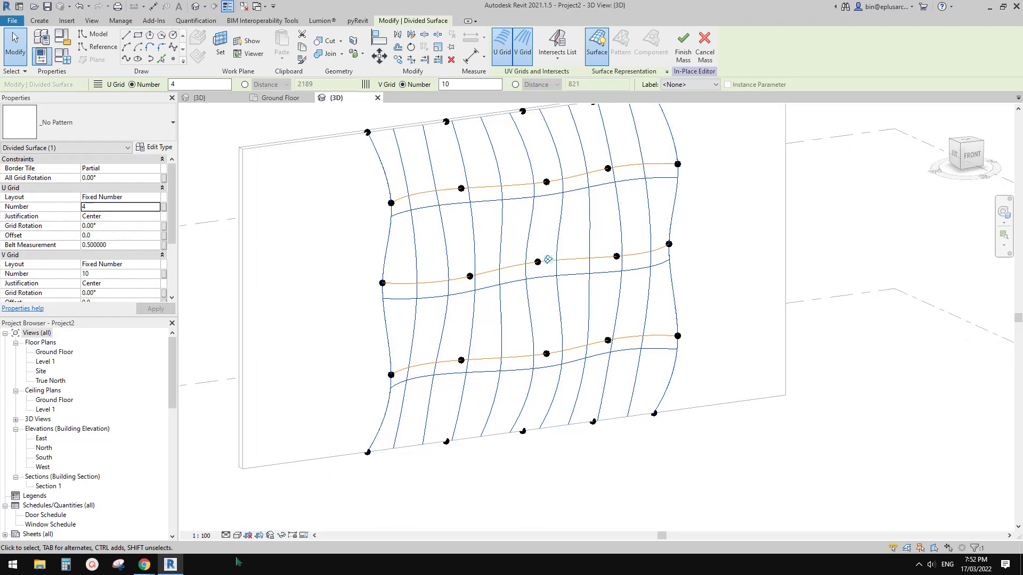
Set the divided surface's V grid layout to Maximum Spacing with a distance of 300.
click(217, 101)
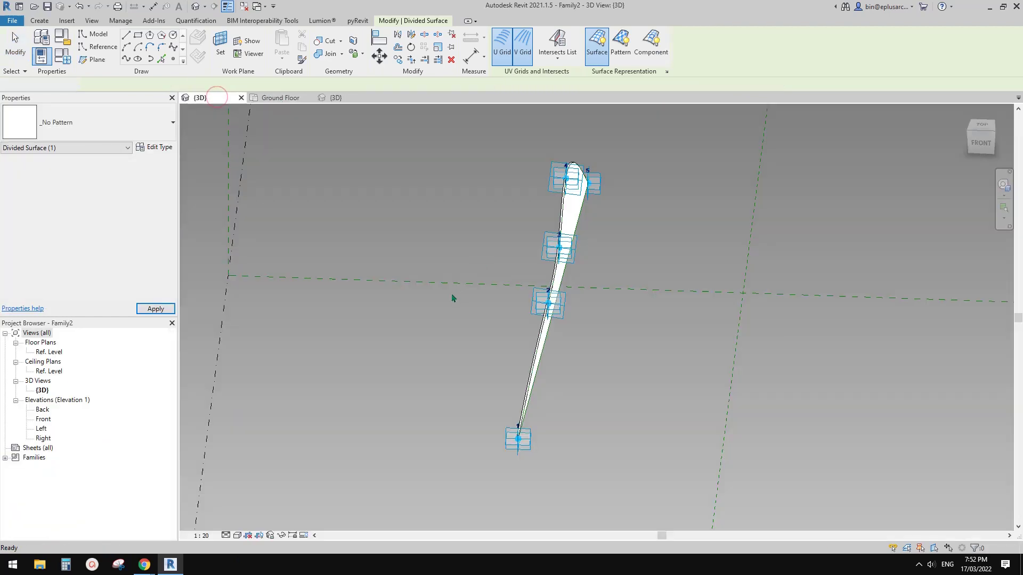
click(342, 99)
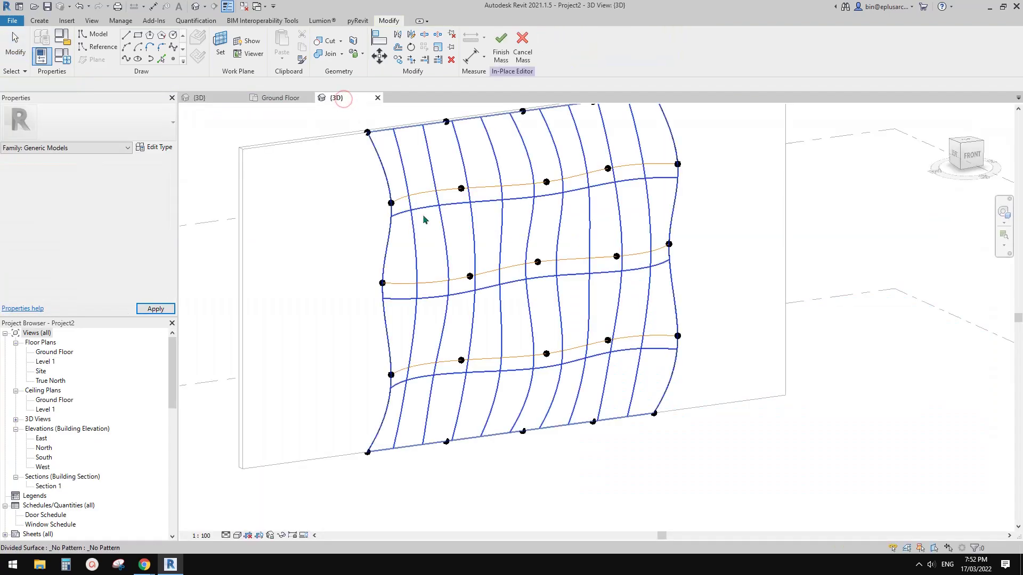
middle_drag(499, 200, 503, 235)
shift+middle_drag(503, 235, 453, 246)
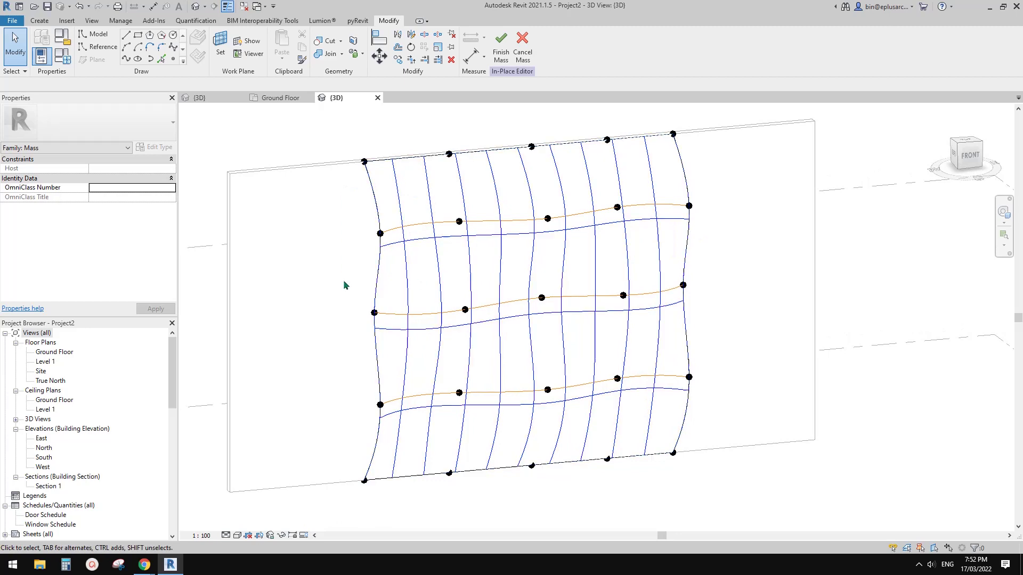
click(540, 467)
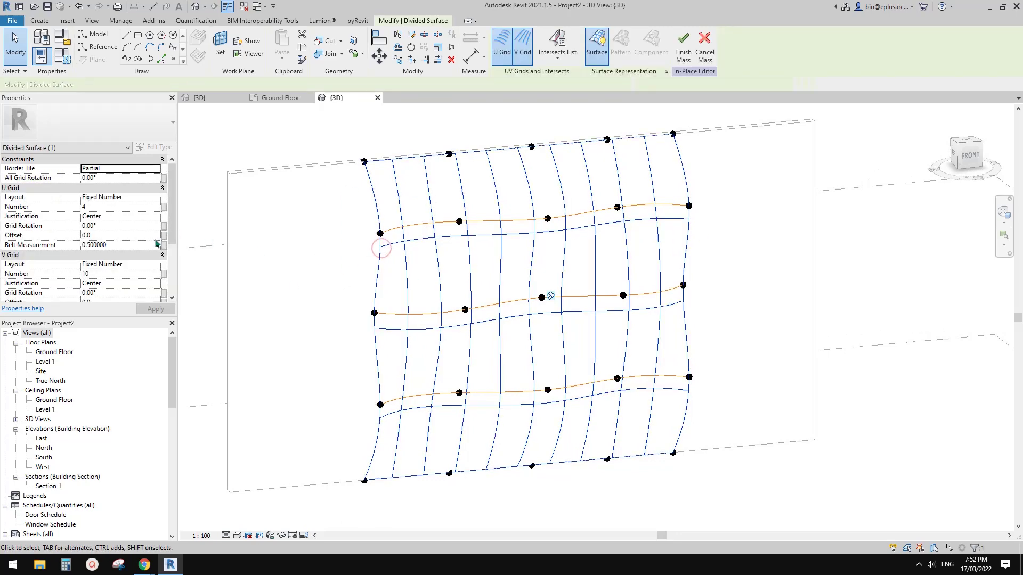
click(156, 265)
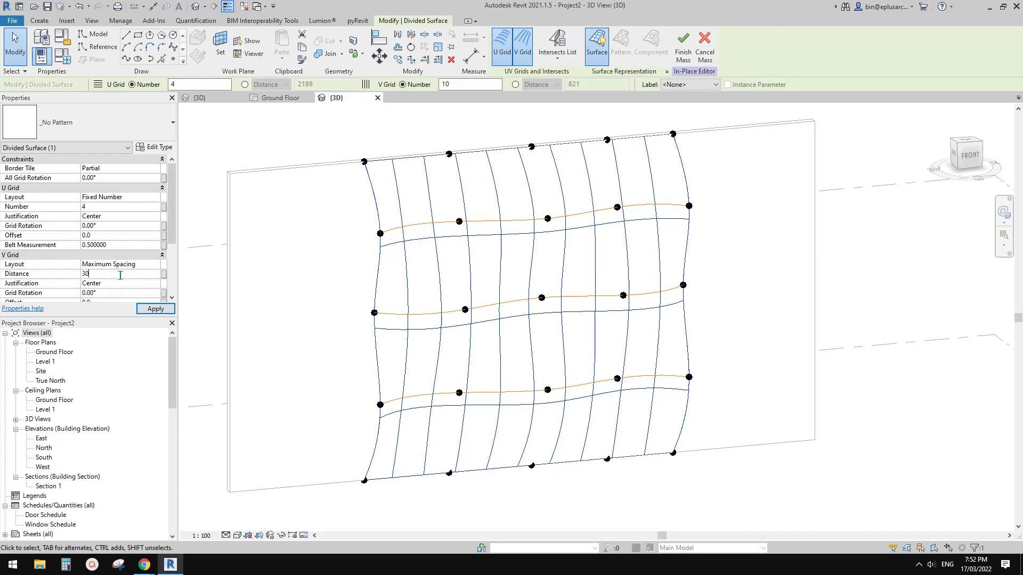
shift+middle_drag(513, 294, 98, 272)
shift+middle_drag(434, 301, 482, 325)
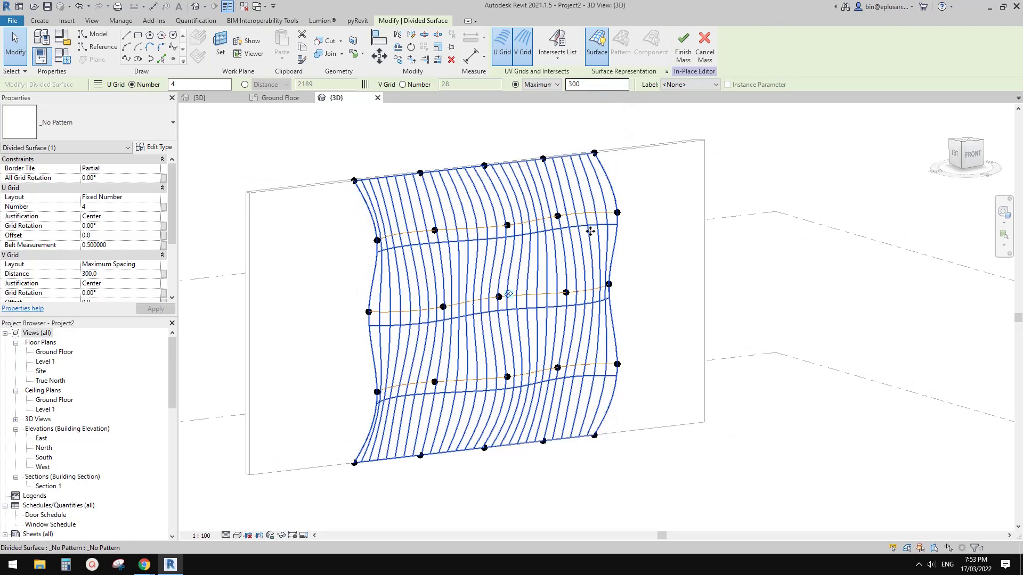
Turn on the display of nodes in the divided surface's Surface Representation settings.
click(574, 191)
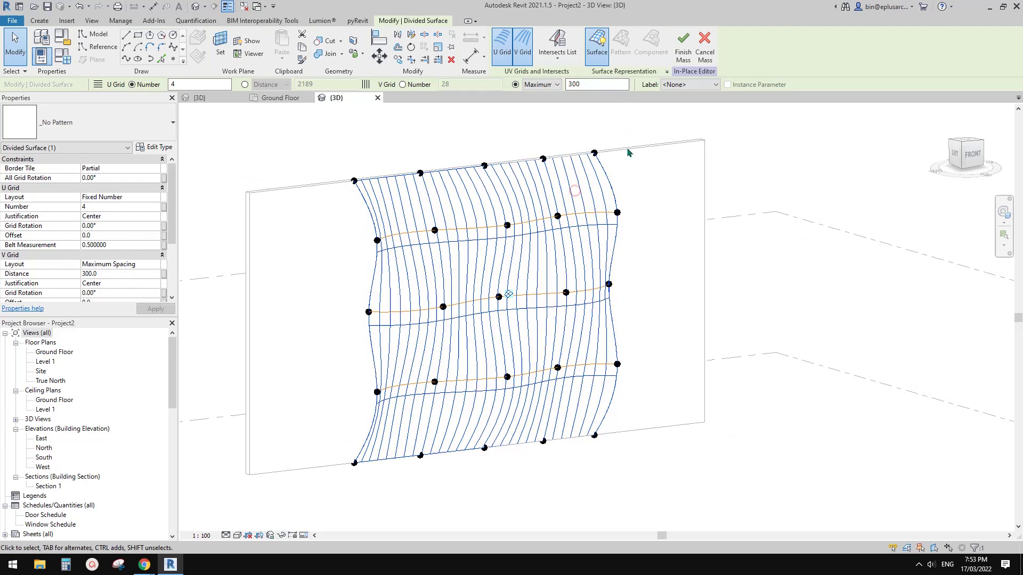
click(667, 71)
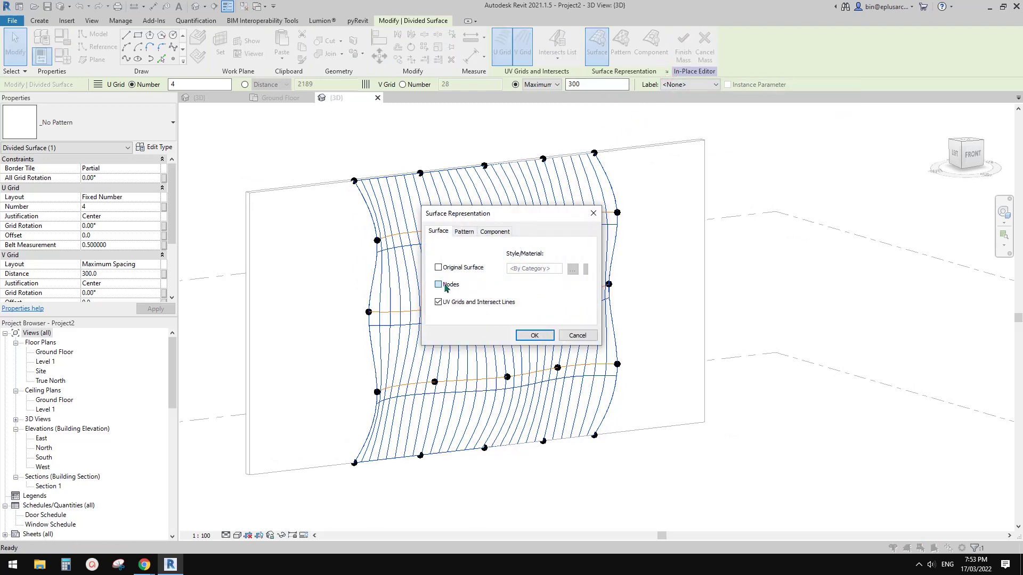
click(533, 336)
shift+middle_drag(538, 341, 509, 351)
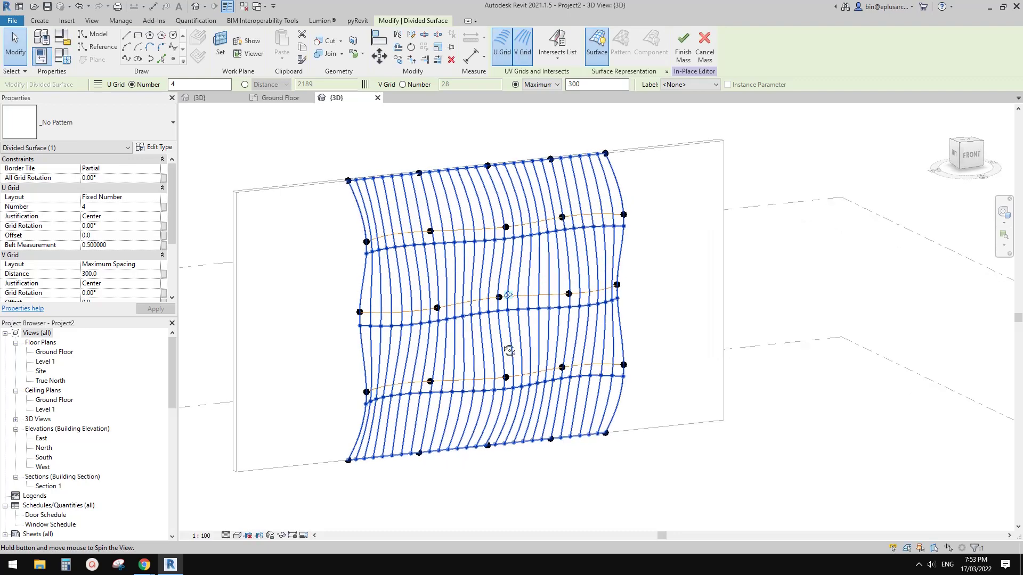
Load the Family2 blade family into the project and bring up the mass's 3D view for placement.
click(212, 97)
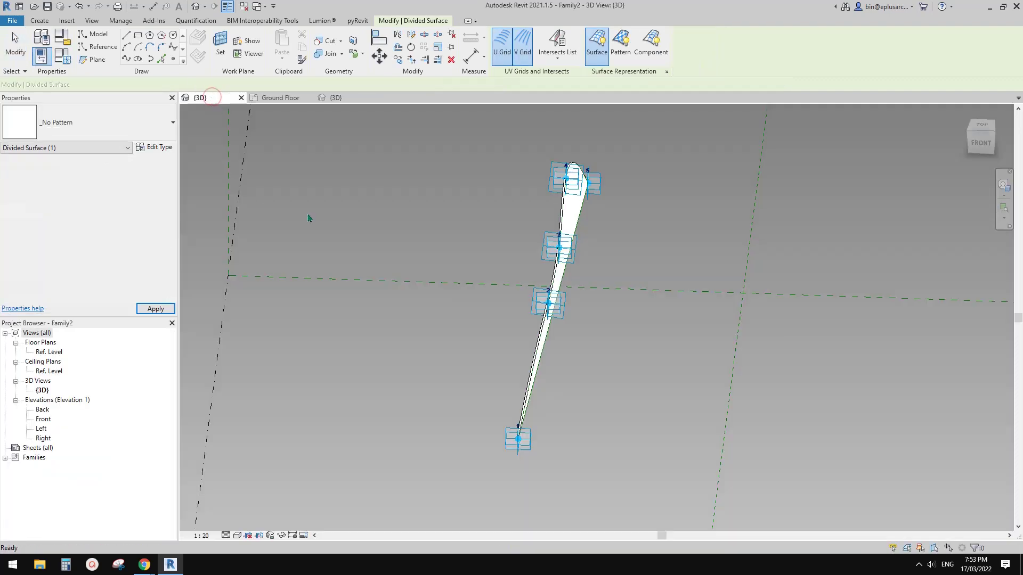
key(Escape)
click(504, 50)
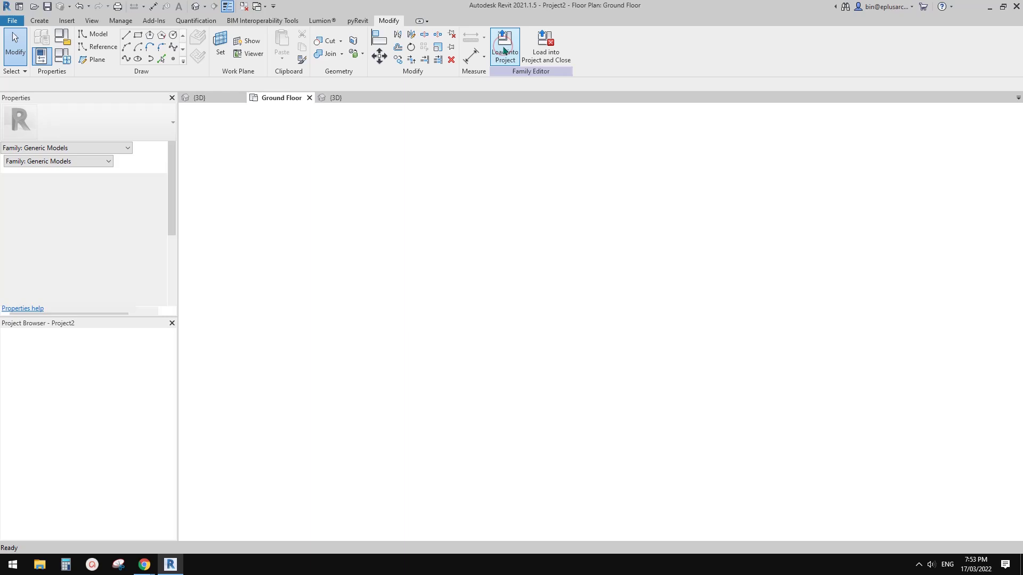
click(193, 7)
middle_drag(475, 276, 505, 300)
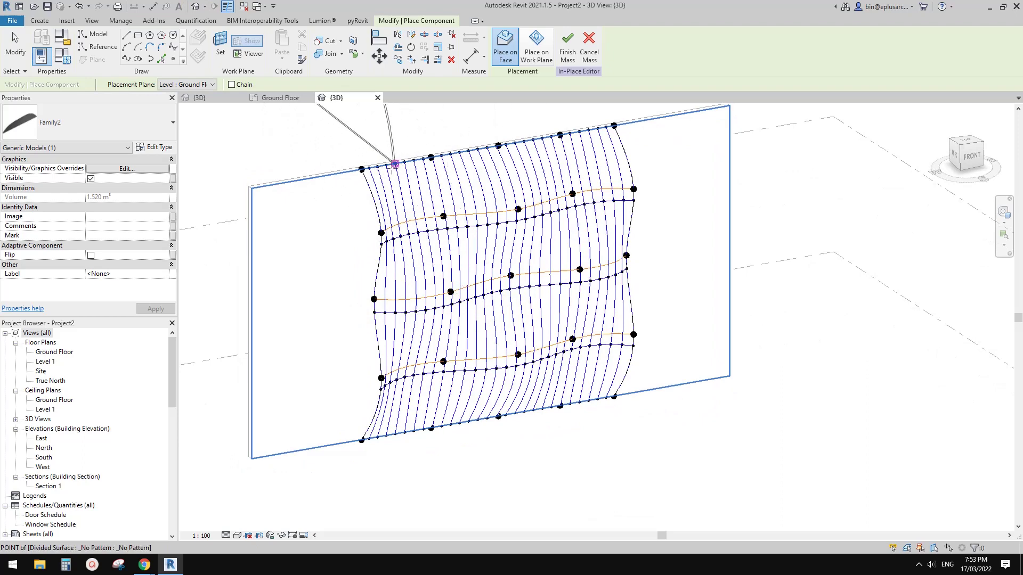
Place one Family2 blade on the five nodes of the second vertical grid line, working from top to bottom.
scroll(394, 164, up, 6)
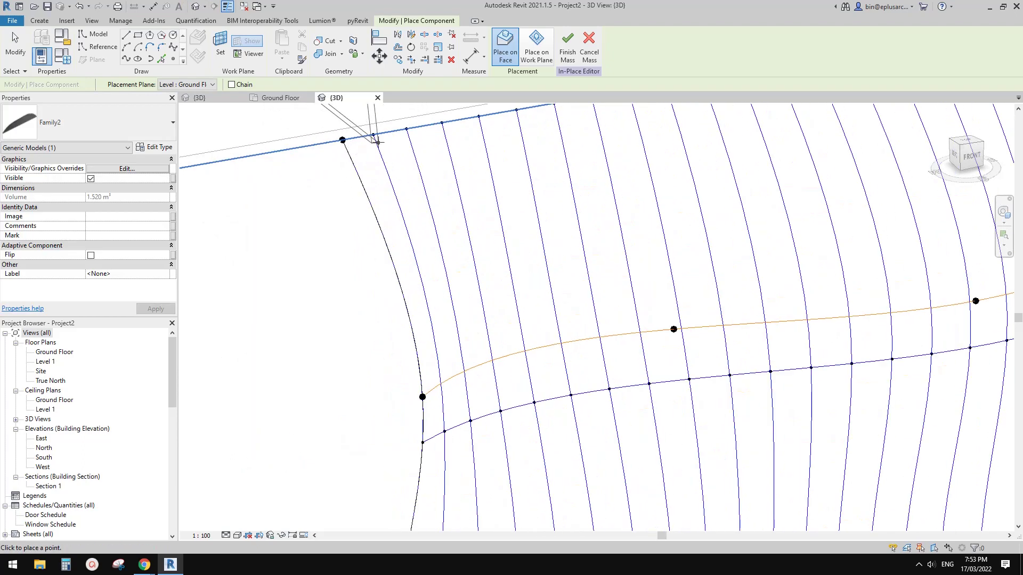
middle_drag(427, 287, 393, 165)
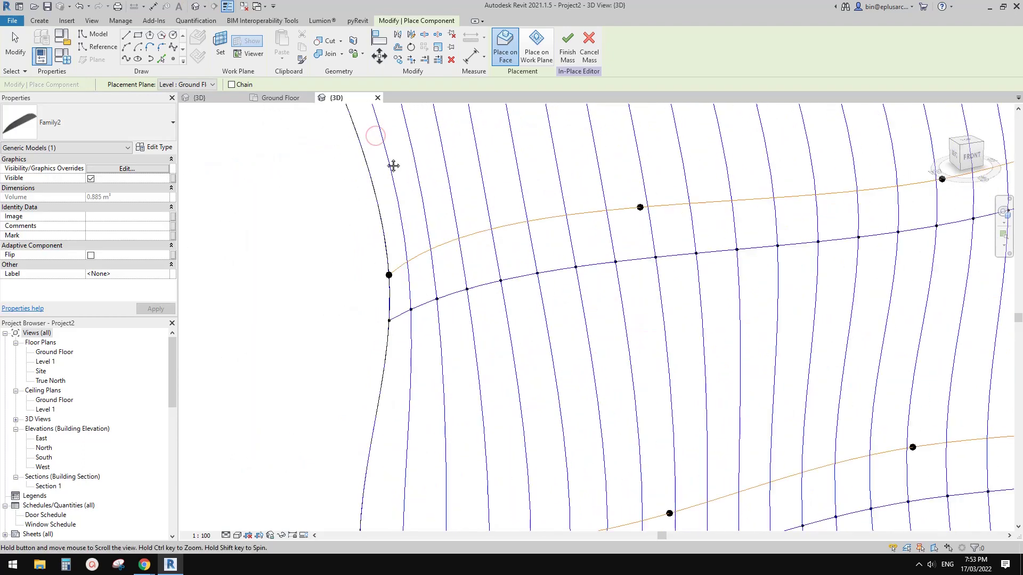
click(411, 309)
scroll(419, 345, down, 2)
middle_drag(423, 373, 383, 221)
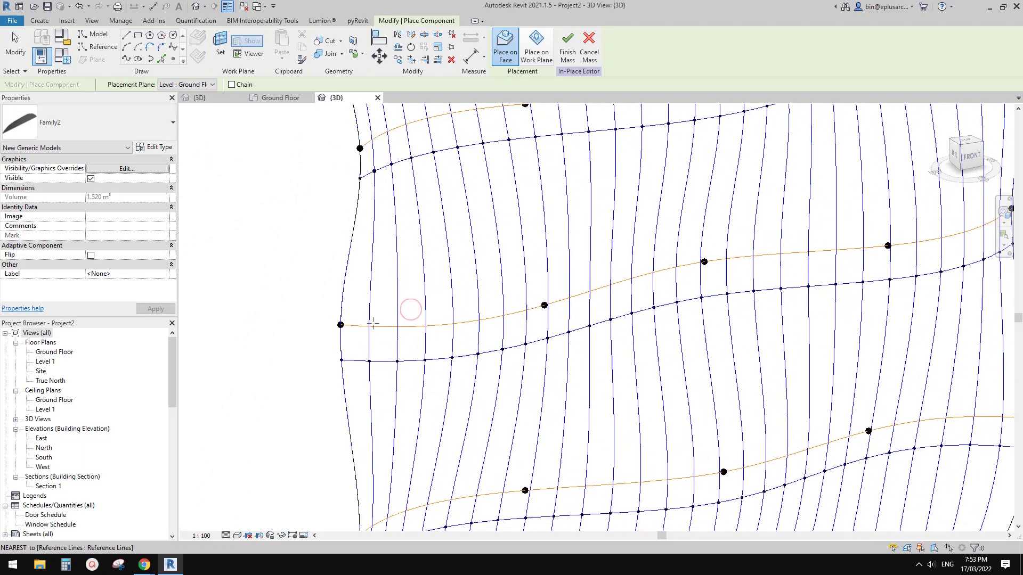
shift+middle_drag(368, 361, 385, 370)
middle_drag(391, 299, 395, 162)
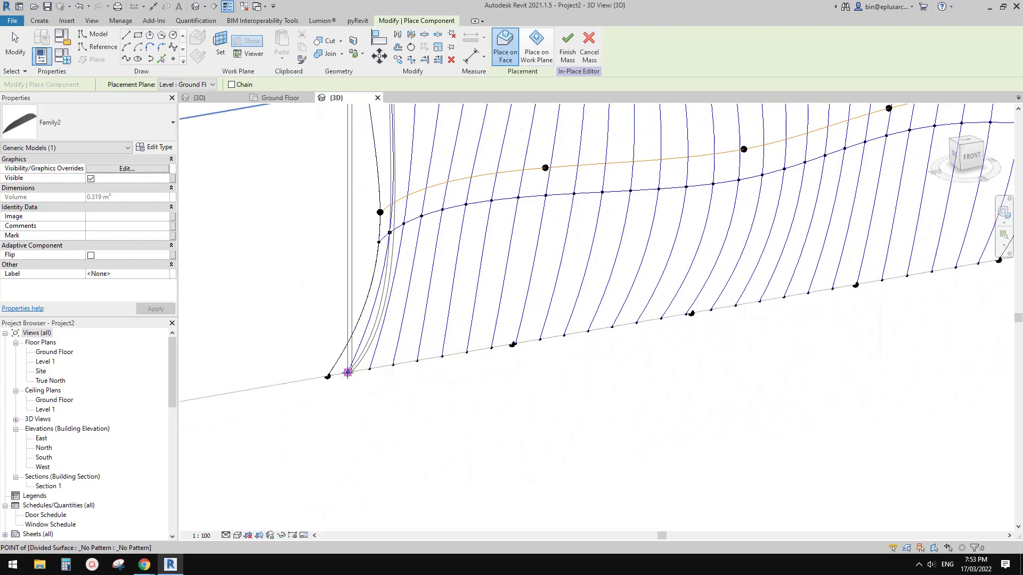
click(348, 372)
key(Escape)
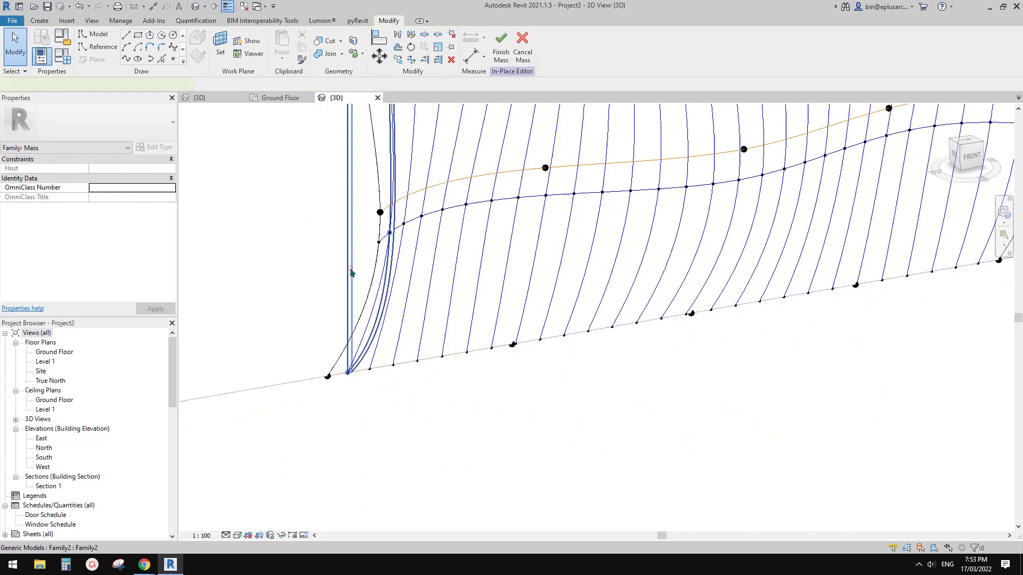
Switch the 3D view to the Shaded visual style to show the placed blade as a solid.
click(350, 268)
scroll(457, 292, down, 3)
middle_drag(458, 292, 474, 449)
shift+middle_drag(474, 449, 419, 387)
click(419, 387)
mouse_move(484, 406)
shift+middle_down()
mouse_move(501, 388)
mouse_move(429, 422)
mouse_move(427, 413)
mouse_move(452, 361)
mouse_move(609, 304)
shift+middle_up()
key(d)
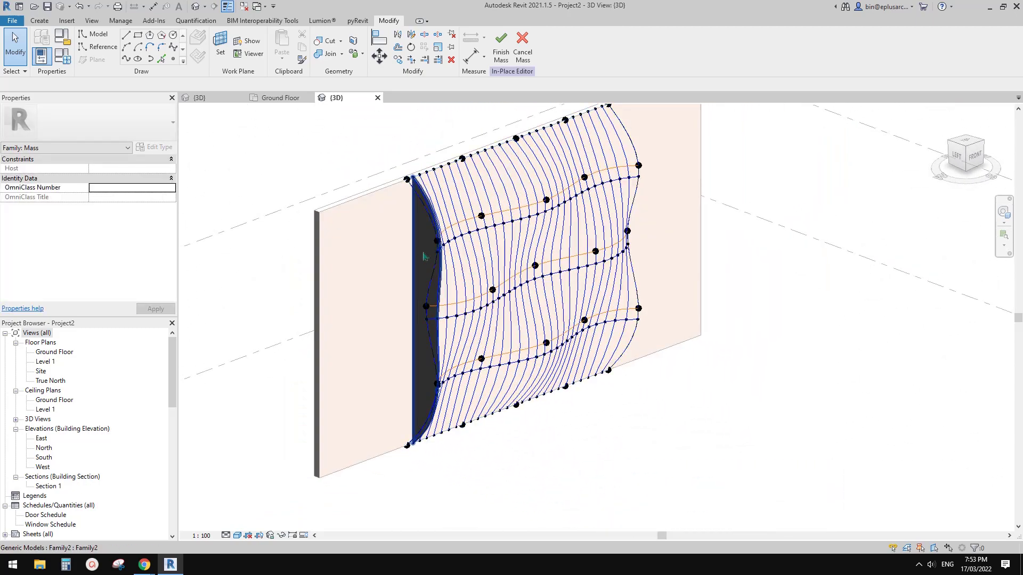
Repeat the placed blade across all vertical grid lines of the divided surface.
click(421, 253)
scroll(421, 253, up, 2)
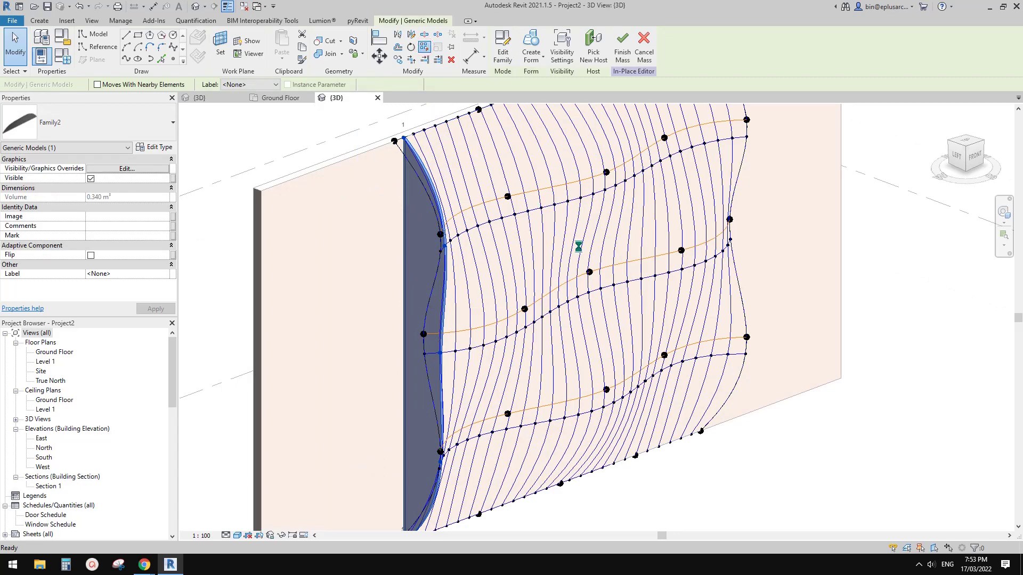
scroll(579, 246, down, 1)
shift+middle_drag(623, 319, 504, 267)
middle_drag(723, 402, 521, 309)
scroll(583, 335, up, 4)
shift+middle_drag(505, 265, 488, 364)
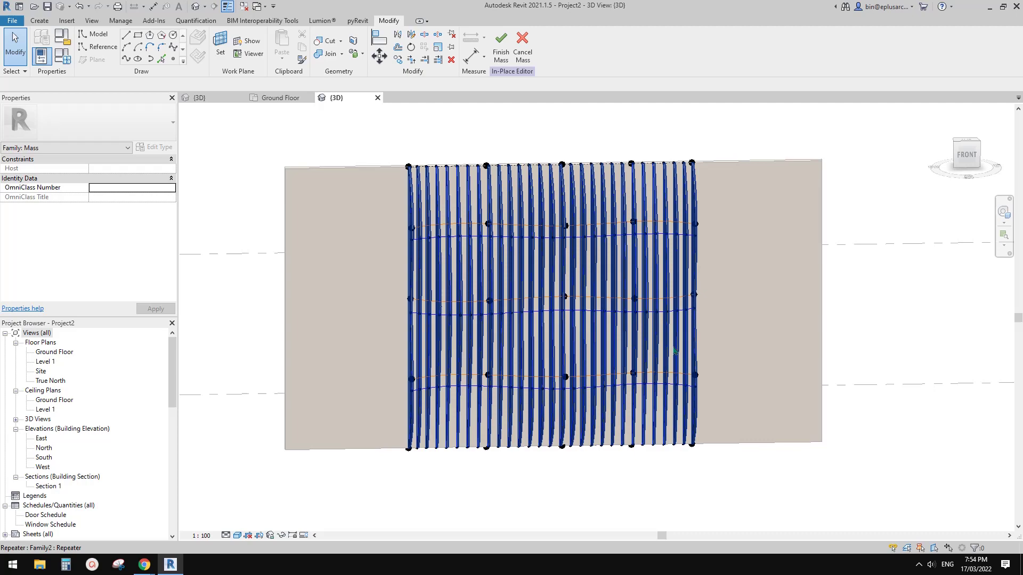
Set the host of the top spline's second reference point to not associated and move the point up above the wall's top edge.
shift+middle_drag(674, 350, 574, 274)
click(486, 166)
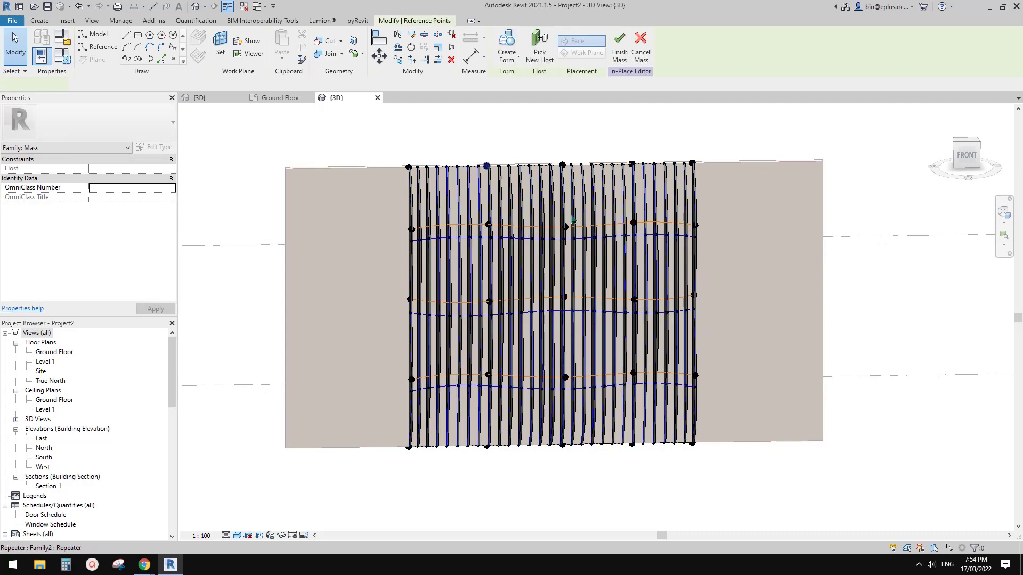
shift+middle_drag(486, 166, 433, 230)
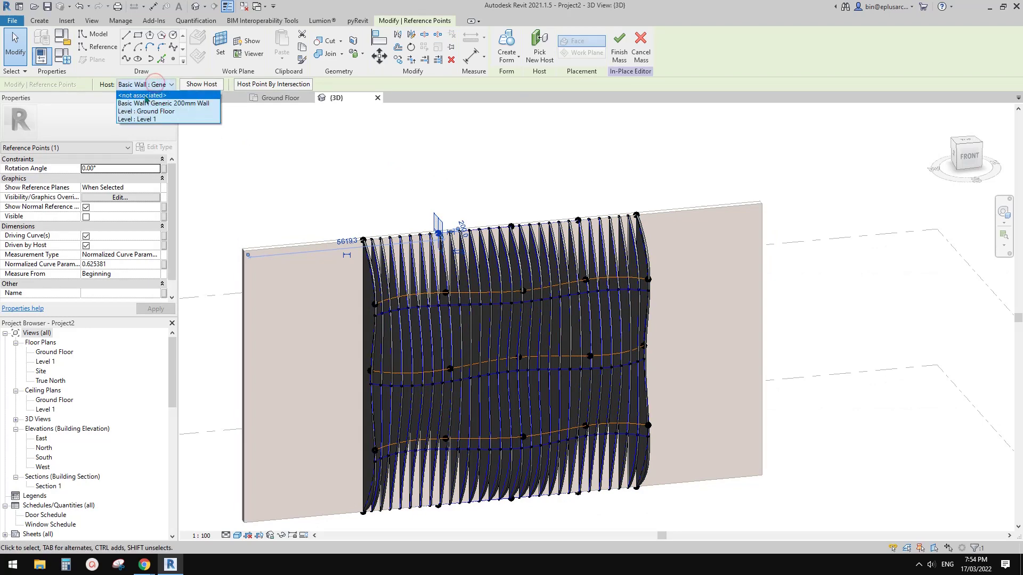
click(141, 96)
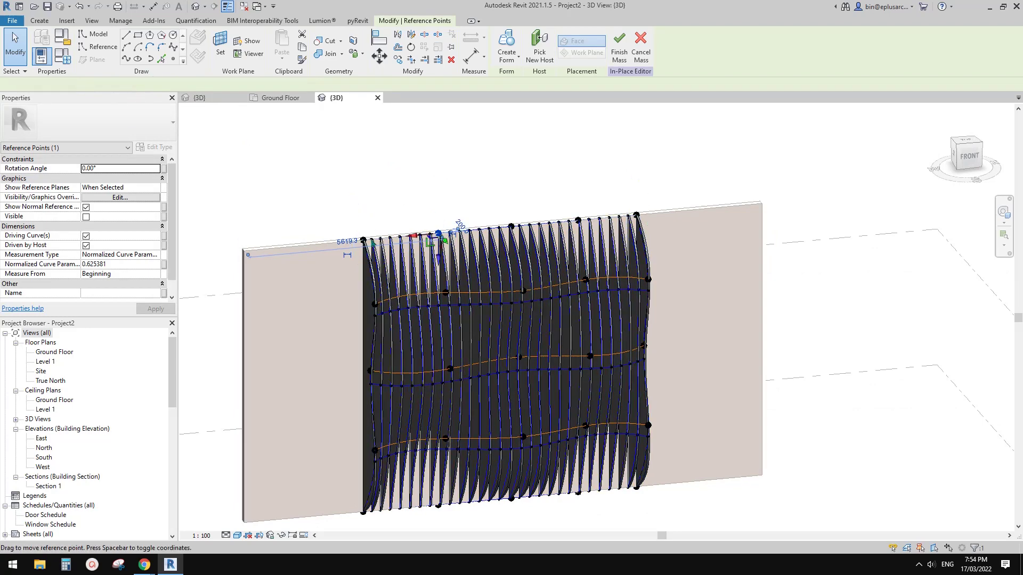
scroll(435, 238, up, 1)
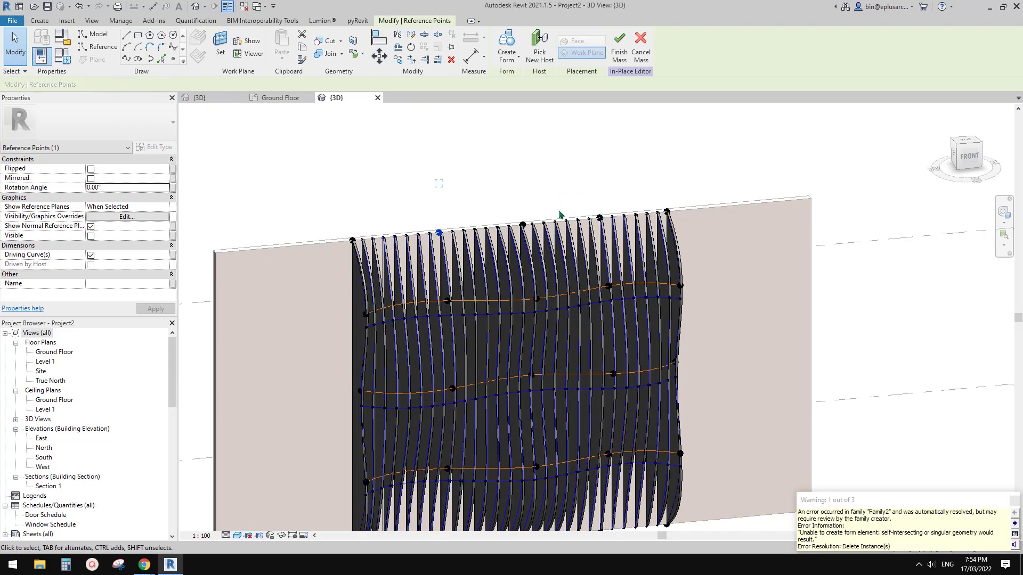
middle_drag(555, 274, 554, 235)
scroll(553, 247, down, 2)
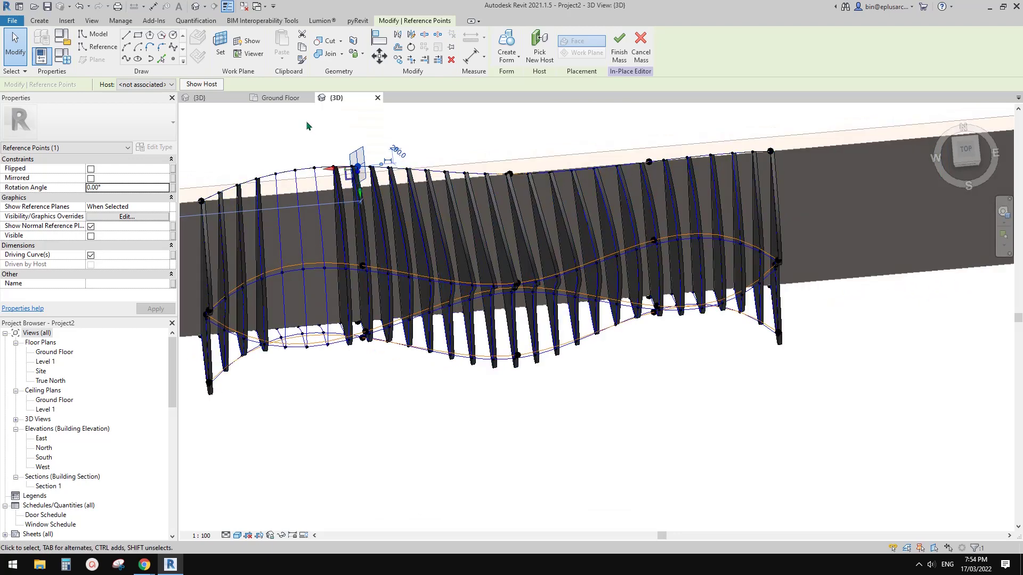
Check the blade family against the repeated blades around the raised top spline, and select the blade repeater.
click(223, 100)
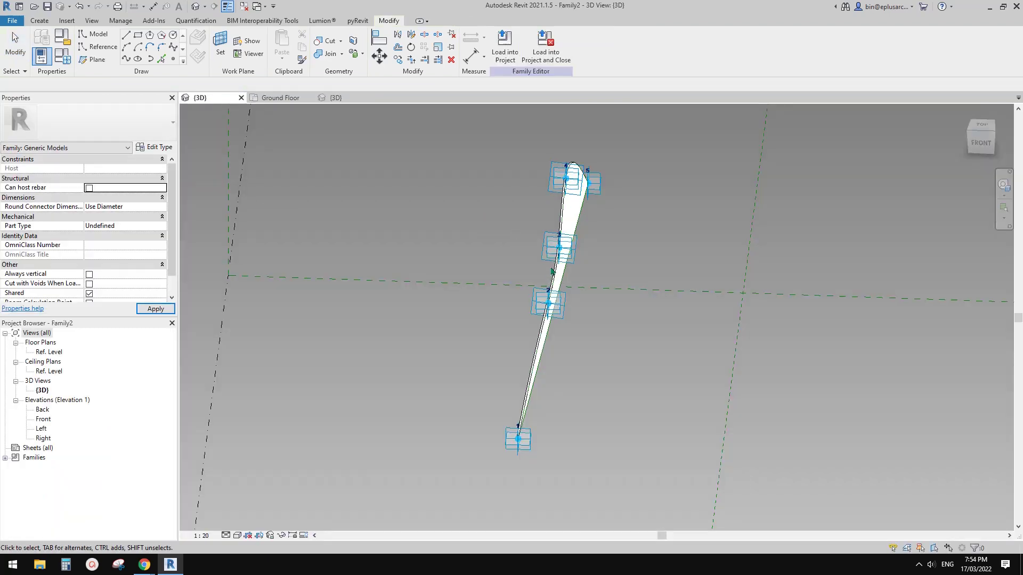
click(338, 99)
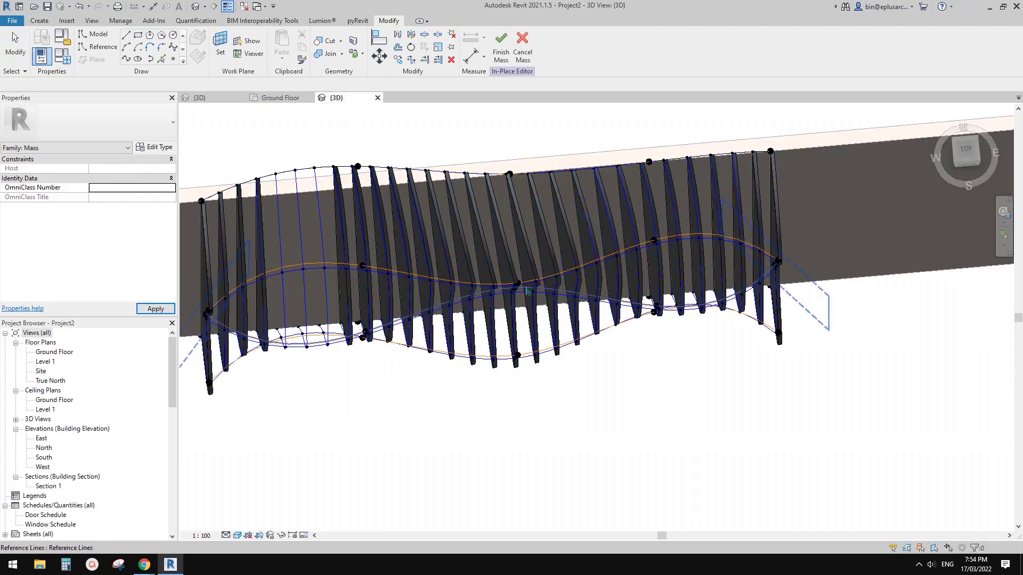
mouse_move(523, 261)
middle_down()
mouse_move(552, 256)
mouse_move(527, 335)
mouse_move(539, 248)
middle_up()
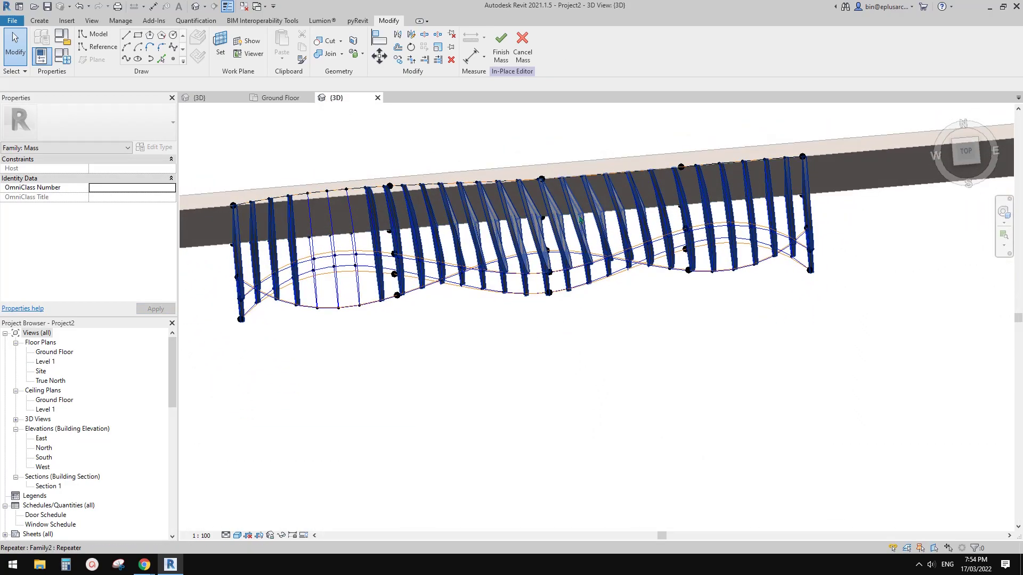
shift+middle_drag(580, 219, 526, 283)
middle_drag(515, 241, 470, 293)
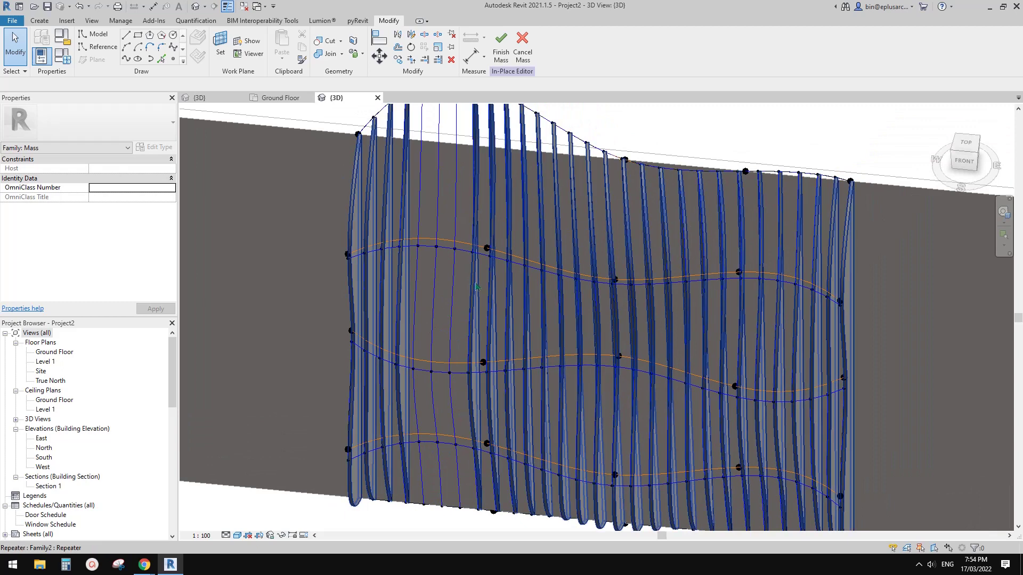
click(476, 287)
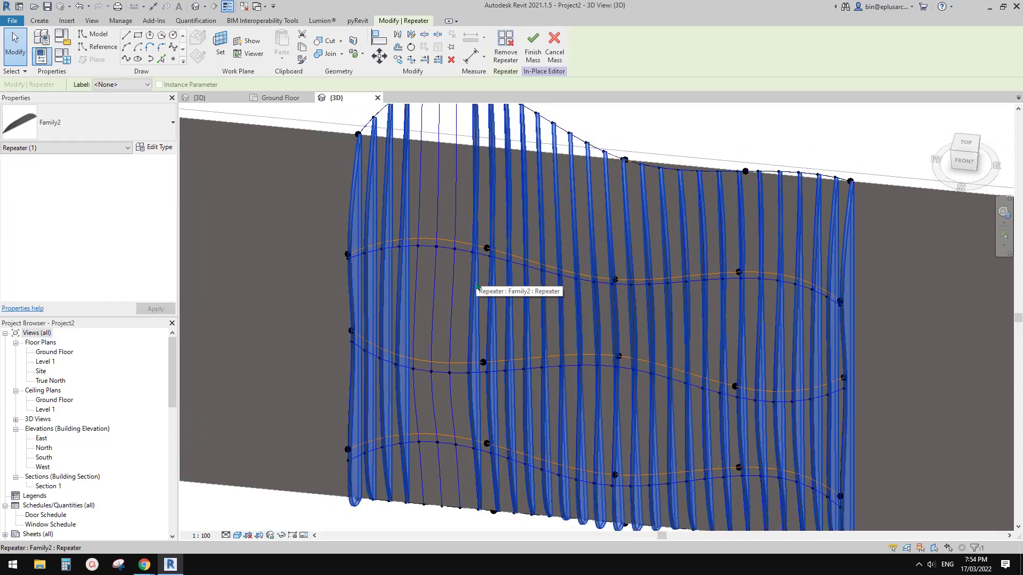
Remove the blade repeater and delete the repeated blades, keeping a single blade on the divided surface.
click(505, 51)
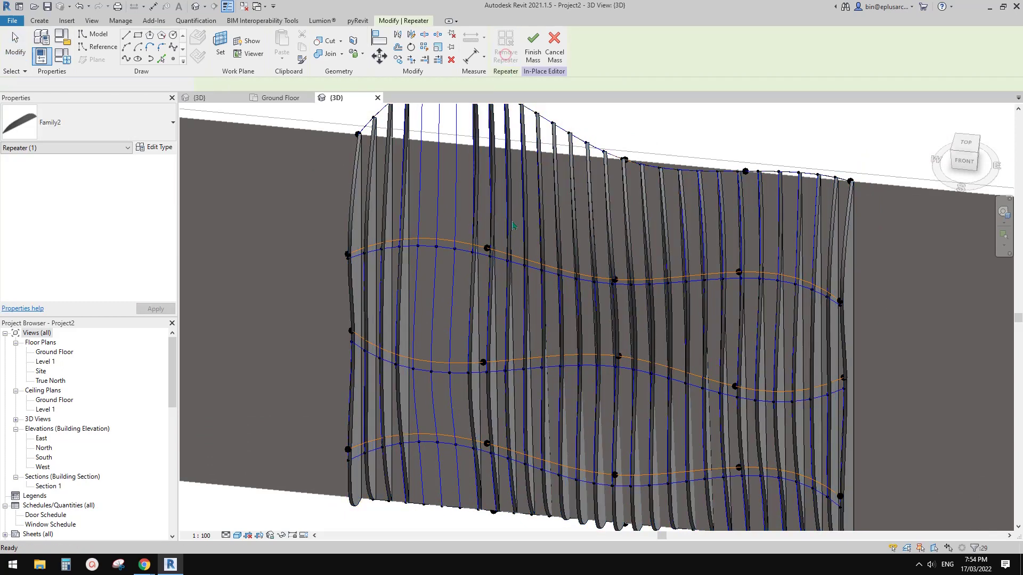
click(475, 223)
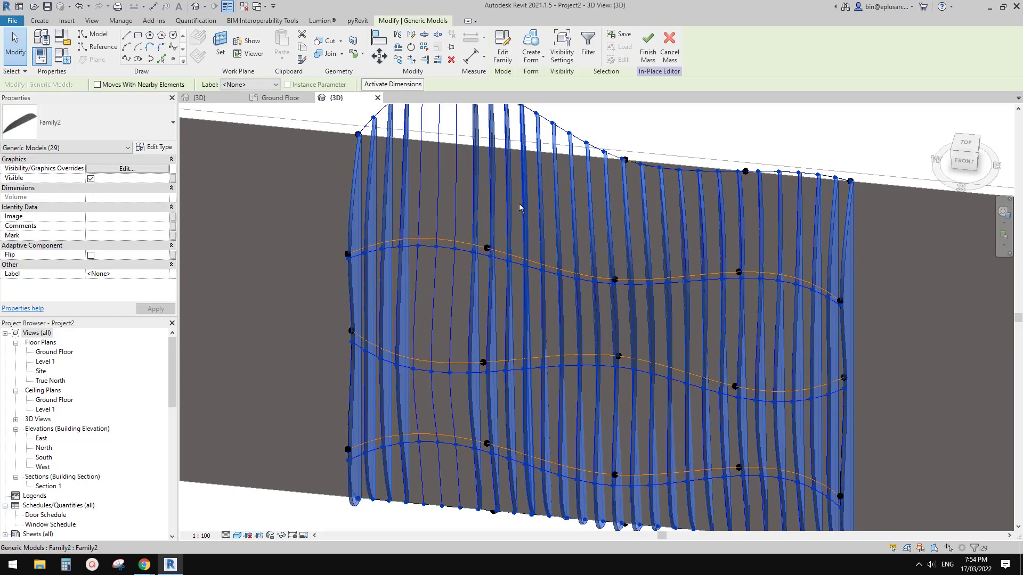
key(Delete)
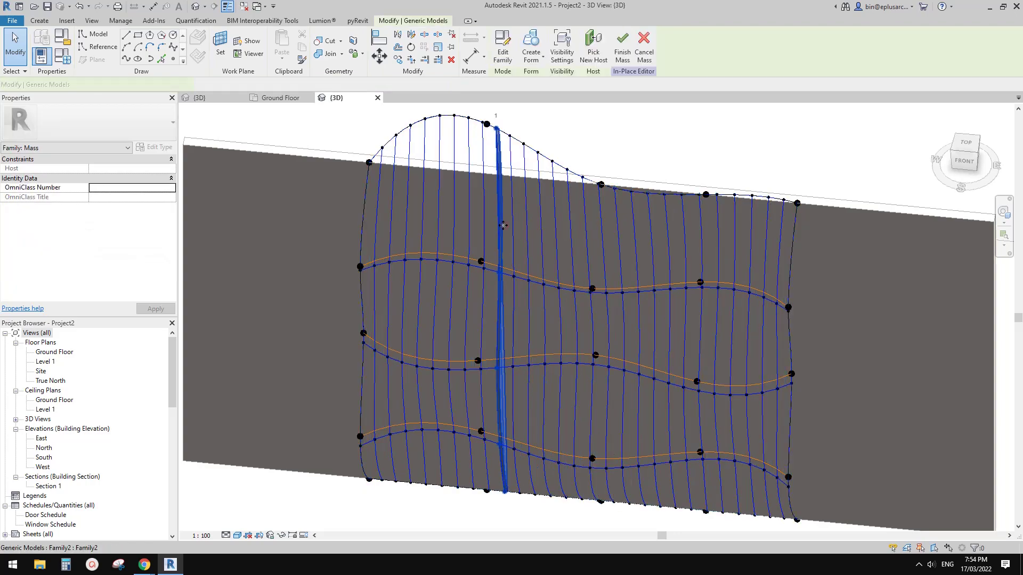
Try repeating the single blade across the divided surface, view the result from above, and undo the repeat.
click(503, 225)
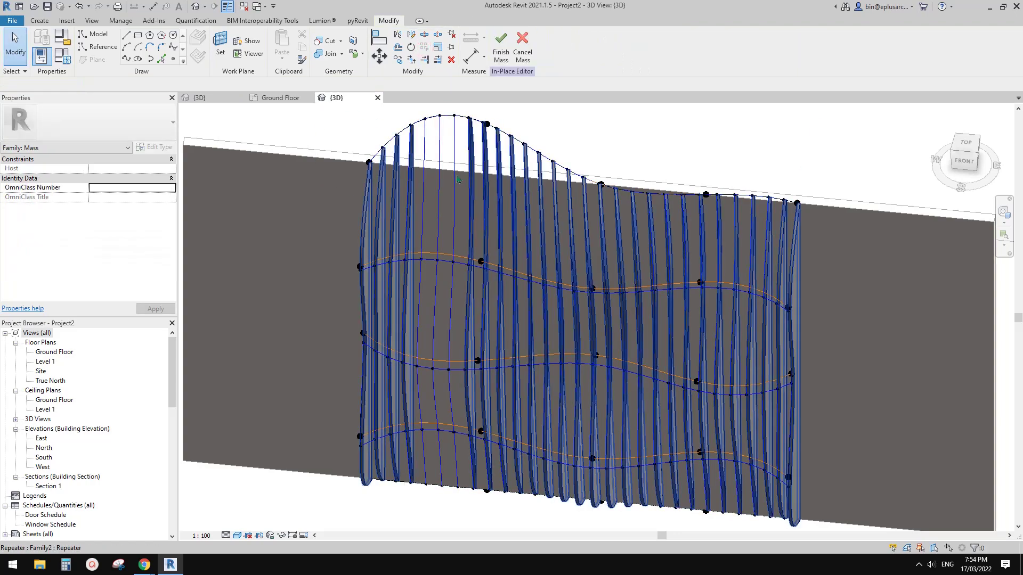
shift+middle_drag(457, 179, 483, 317)
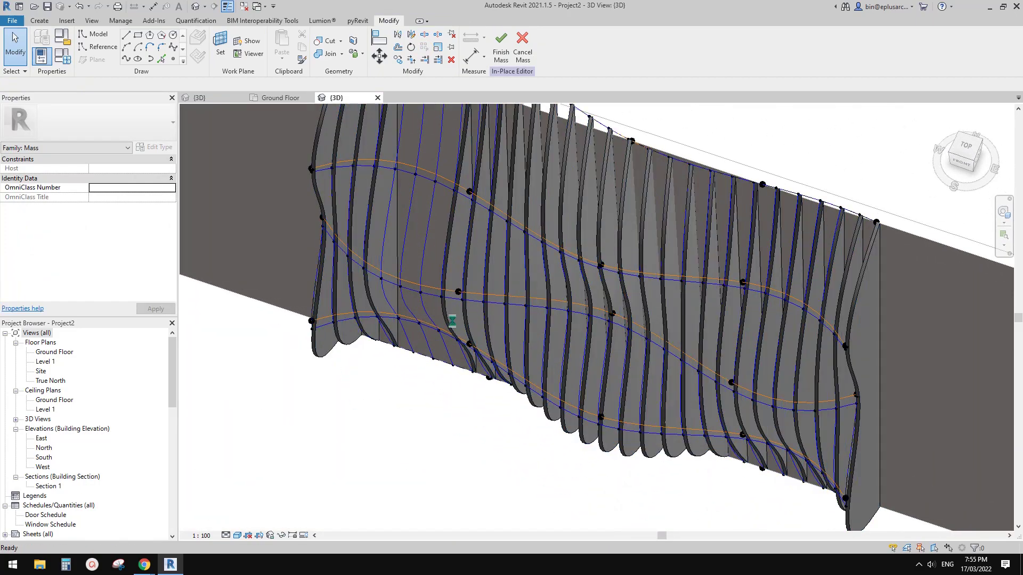
key(ctrl+z)
Pull the second reference points of the lowest and highest orange splines outward from the wall to reshape the surface.
scroll(452, 320, down, 1)
scroll(442, 322, up, 1)
shift+middle_drag(442, 323, 515, 298)
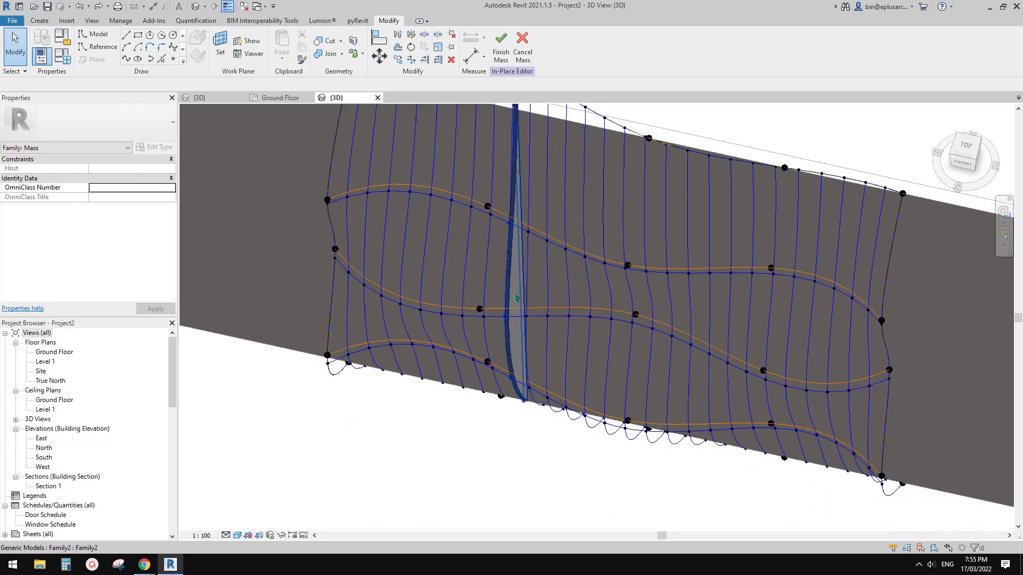
click(486, 366)
shift+middle_drag(487, 366, 490, 392)
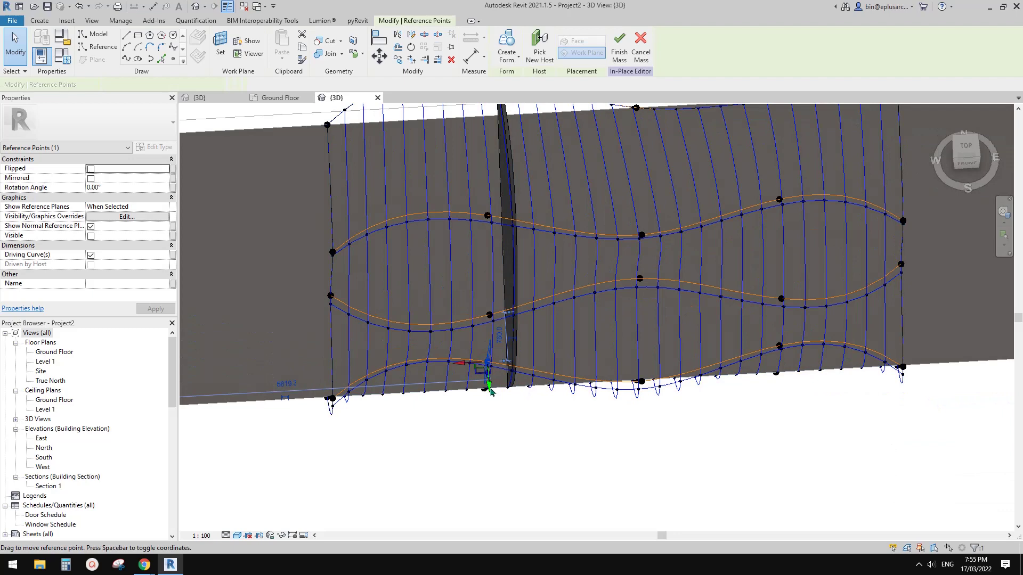
drag(490, 393, 491, 401)
middle_drag(485, 227, 492, 322)
drag(492, 326, 492, 326)
shift+middle_drag(491, 326, 500, 335)
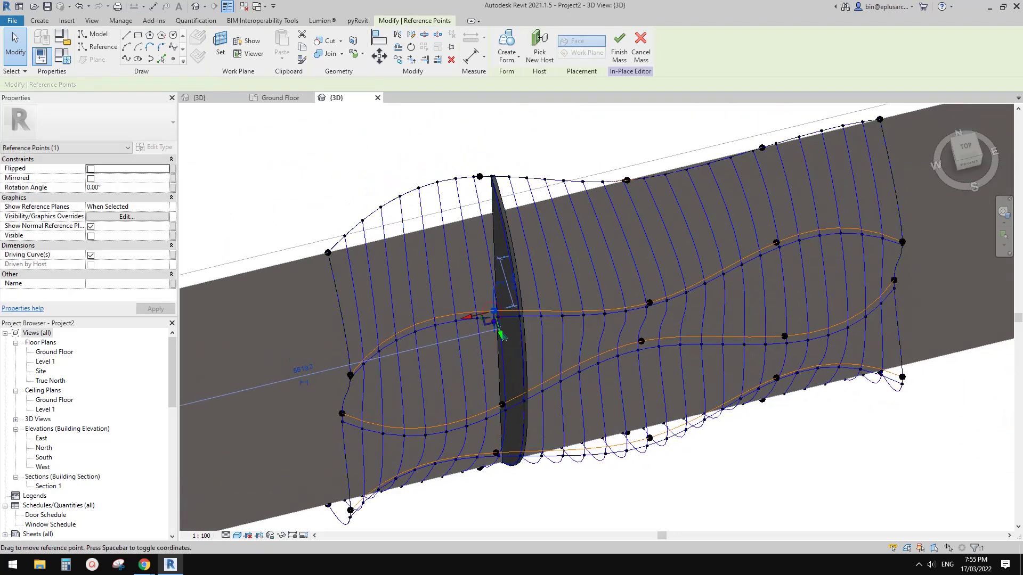
mouse_move(505, 344)
mouse_down()
mouse_move(506, 356)
mouse_move(505, 347)
mouse_up()
key(Escape)
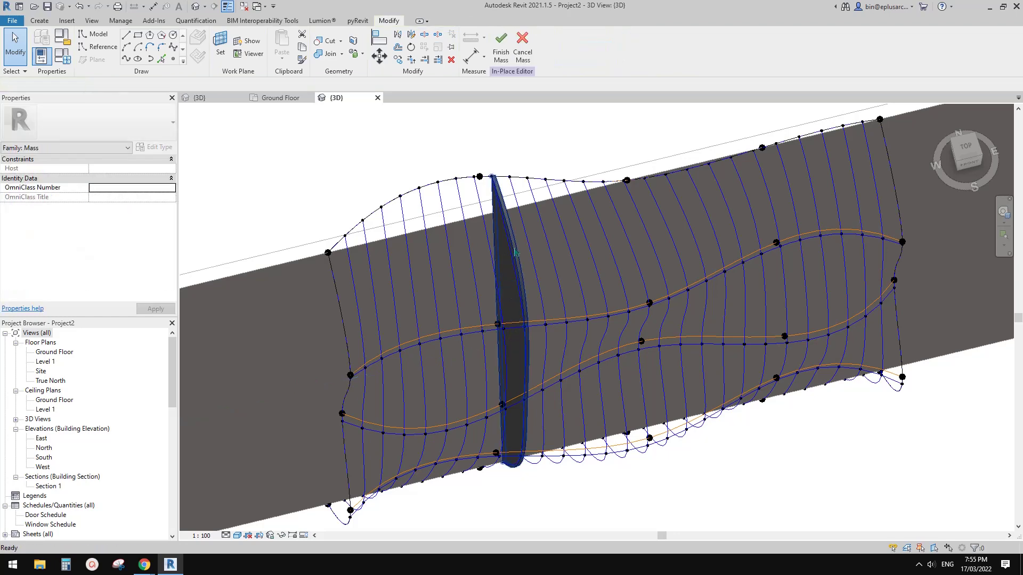
Repeat the blade across the reshaped divided surface and inspect the blades from several angles.
click(514, 248)
click(515, 252)
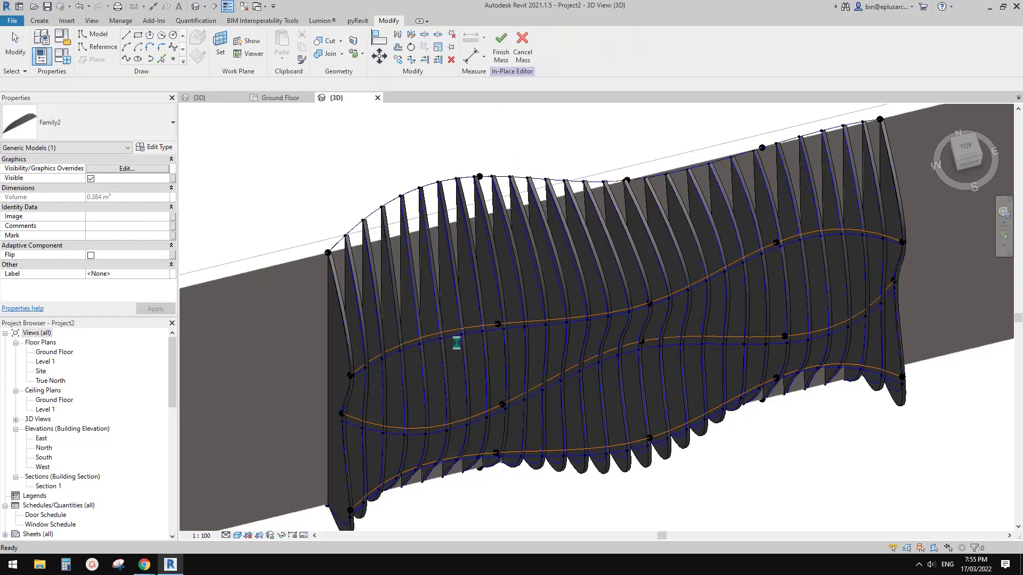
scroll(459, 293, down, 2)
shift+middle_drag(543, 331, 557, 302)
scroll(548, 368, up, 3)
middle_drag(595, 373, 607, 277)
shift+middle_drag(612, 355, 590, 436)
scroll(569, 300, down, 2)
shift+middle_drag(569, 299, 490, 289)
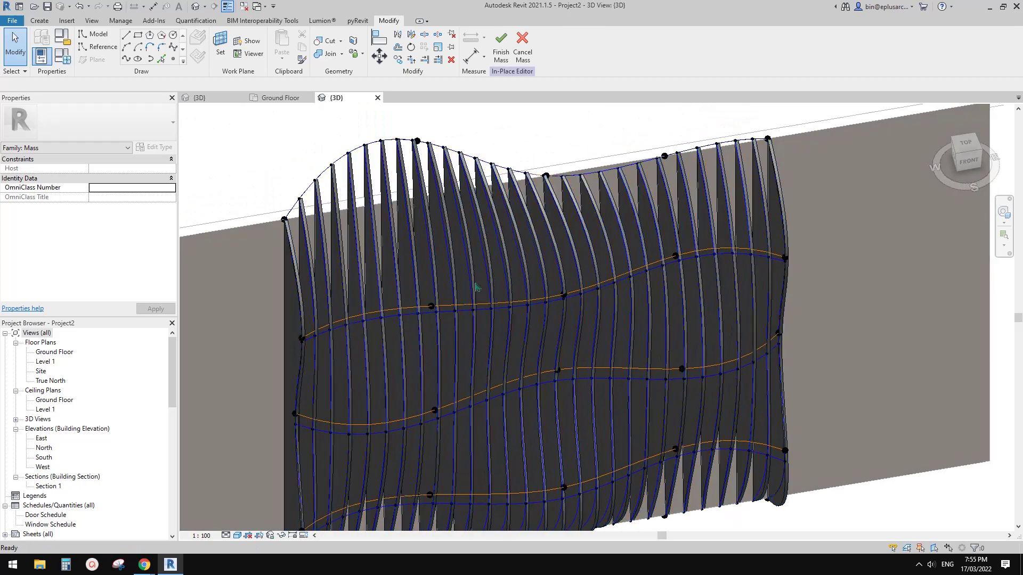
Delete all blades from the divided surface so that only its grid remains.
middle_drag(453, 246, 484, 247)
click(471, 225)
key(Escape)
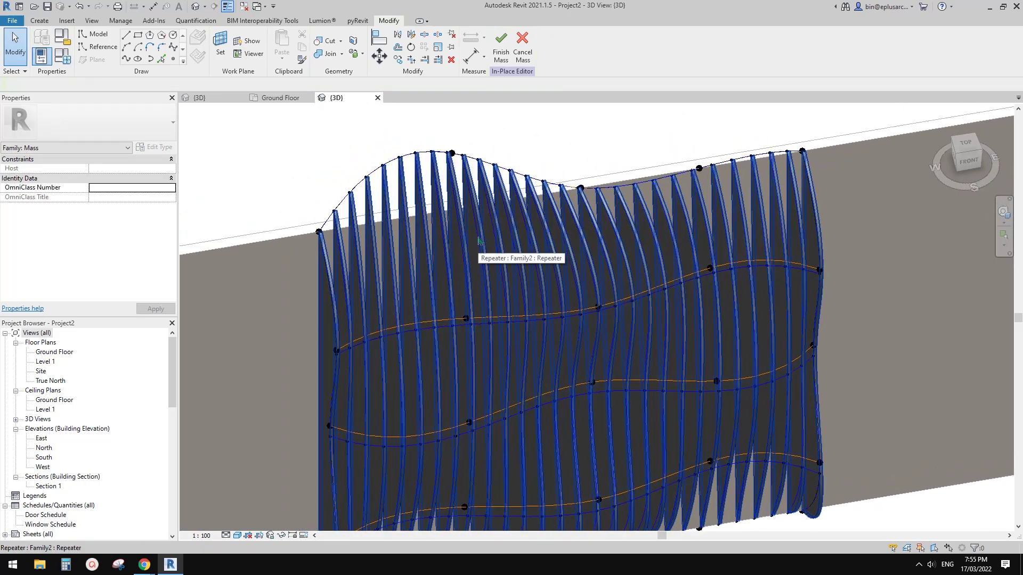
click(478, 240)
key(Escape)
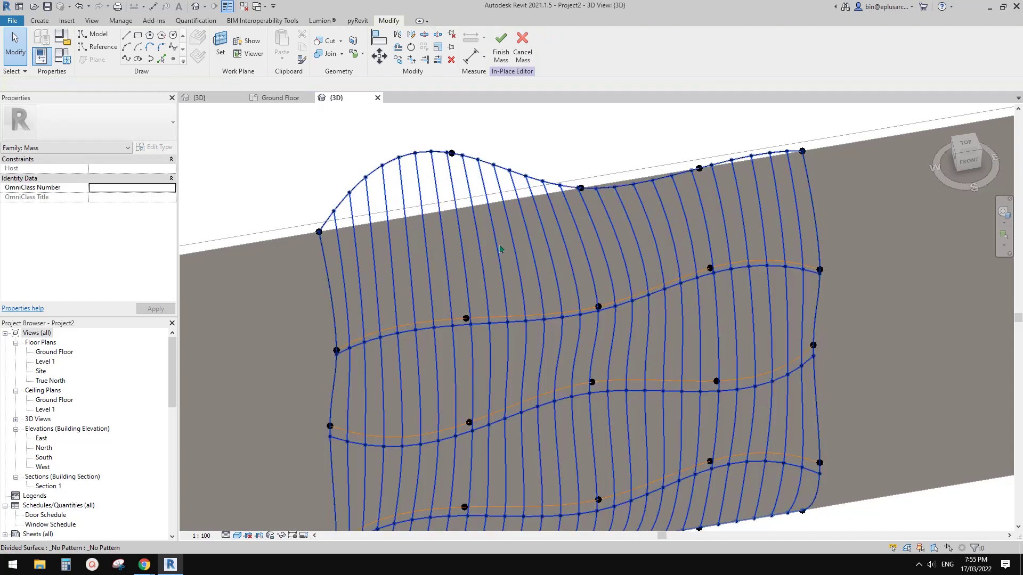
Turn off the V grid of the divided surface, keeping its U grid.
mouse_move(500, 245)
shift+middle_down()
mouse_move(488, 216)
mouse_move(511, 230)
shift+middle_up()
click(480, 230)
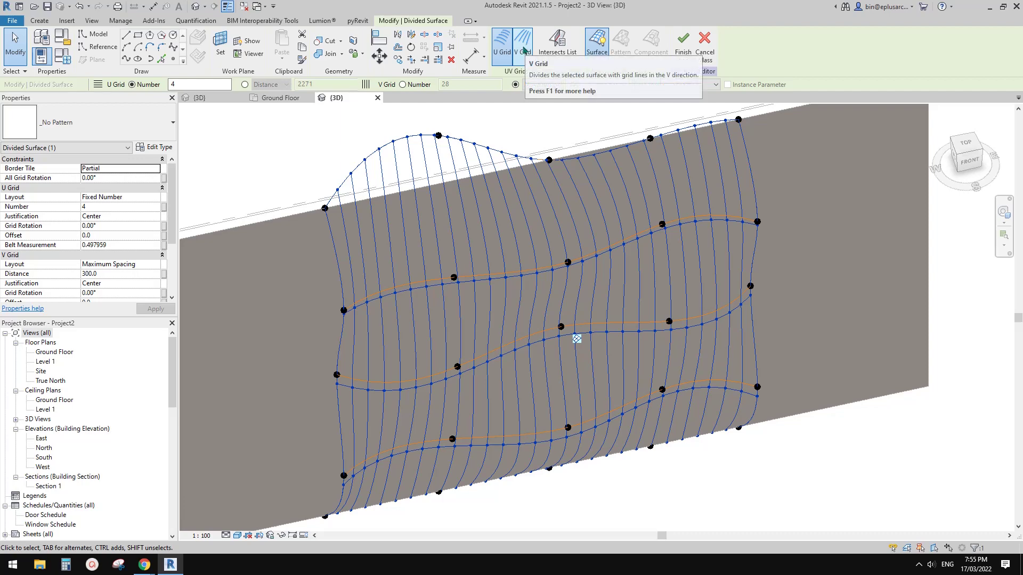
click(524, 51)
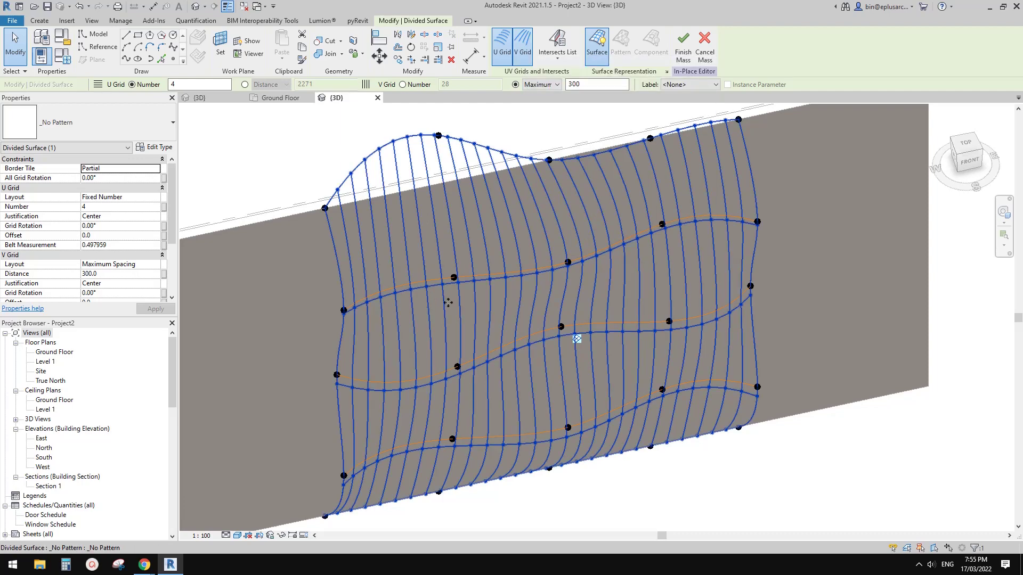
middle_drag(459, 272, 466, 264)
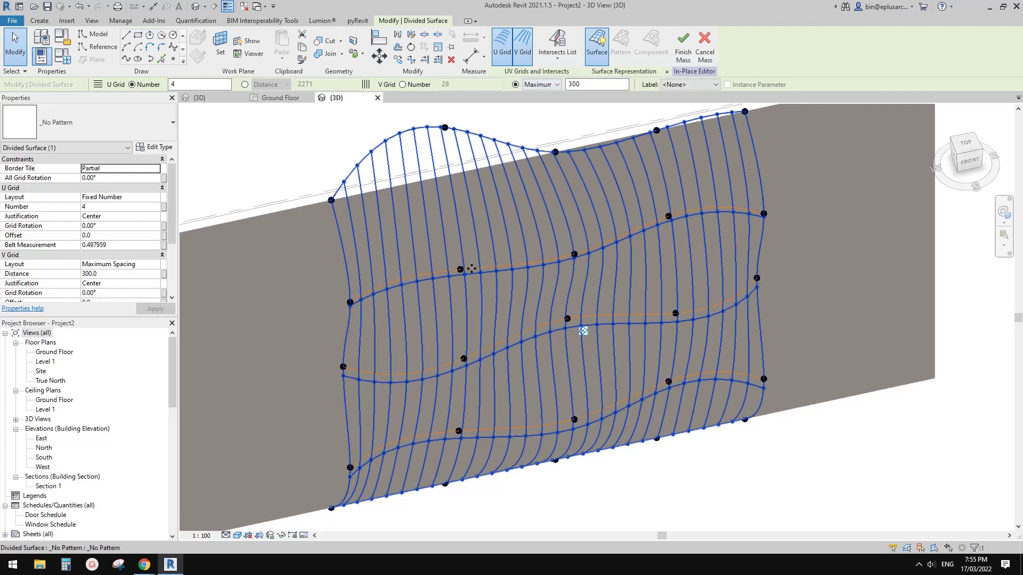
click(526, 55)
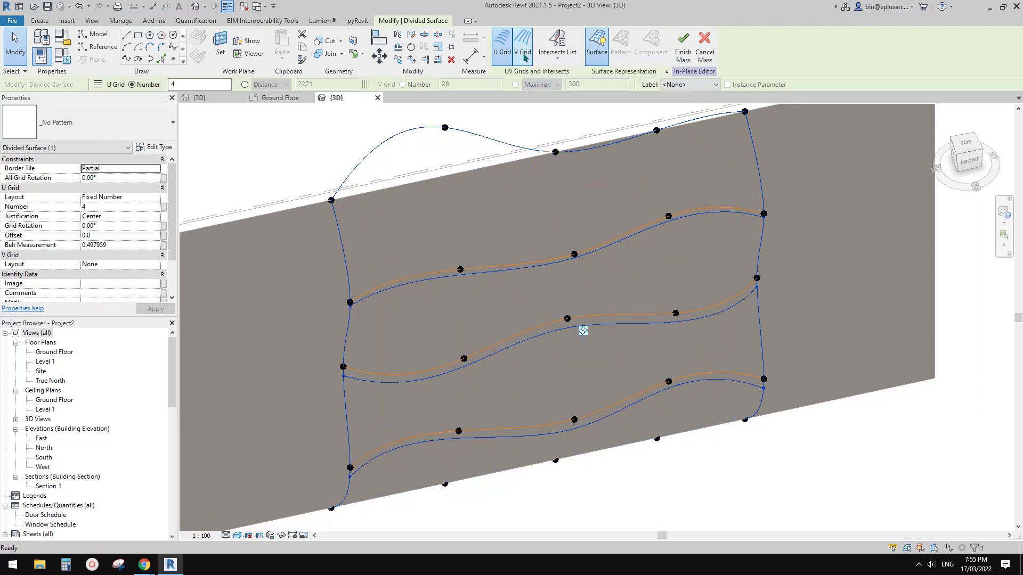
shift+middle_drag(519, 261, 503, 261)
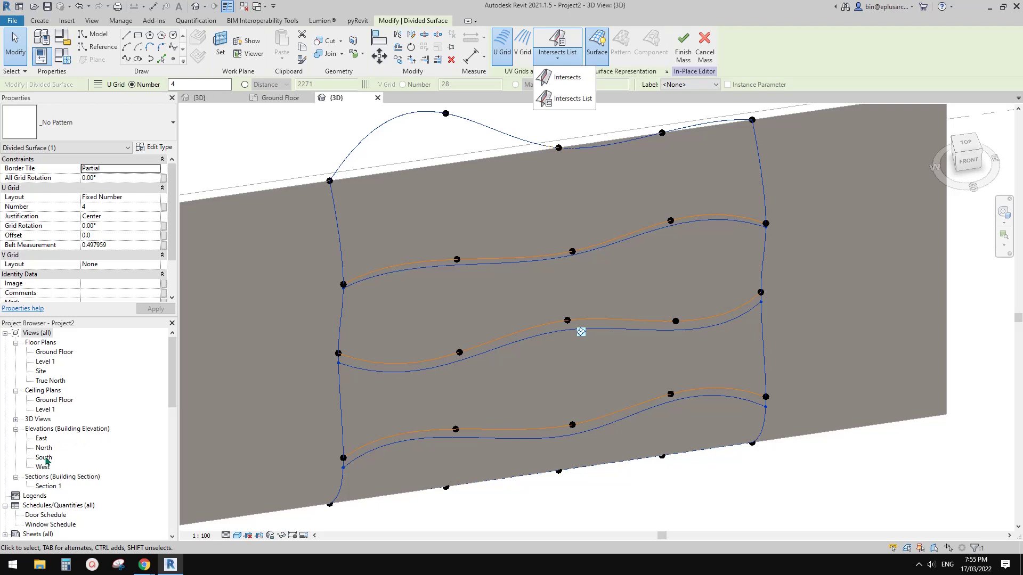
In the South elevation, draw a vertical reference plane along the surface's left edge from Ground Floor to above the raised spline.
click(44, 458)
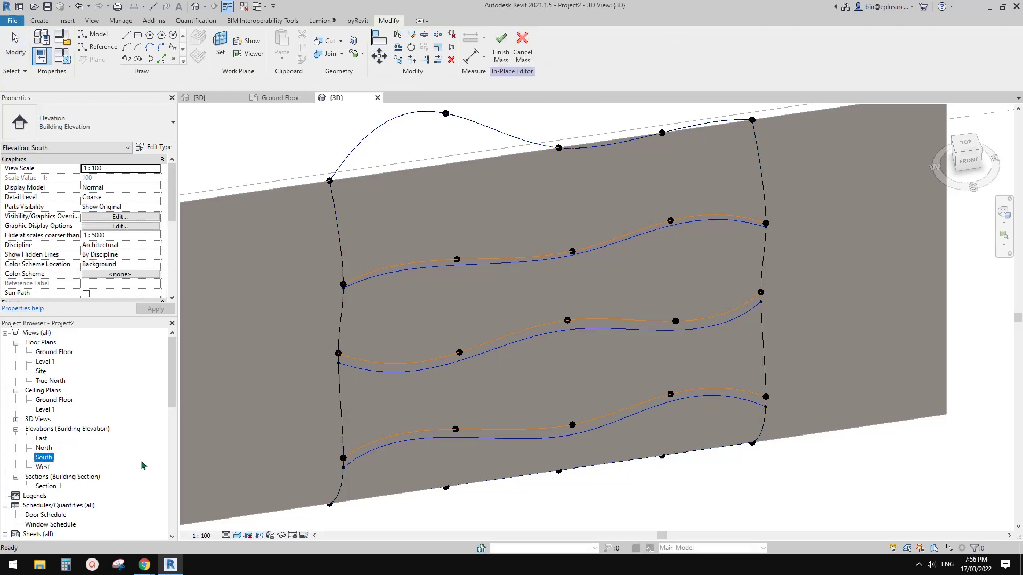
double_click(44, 457)
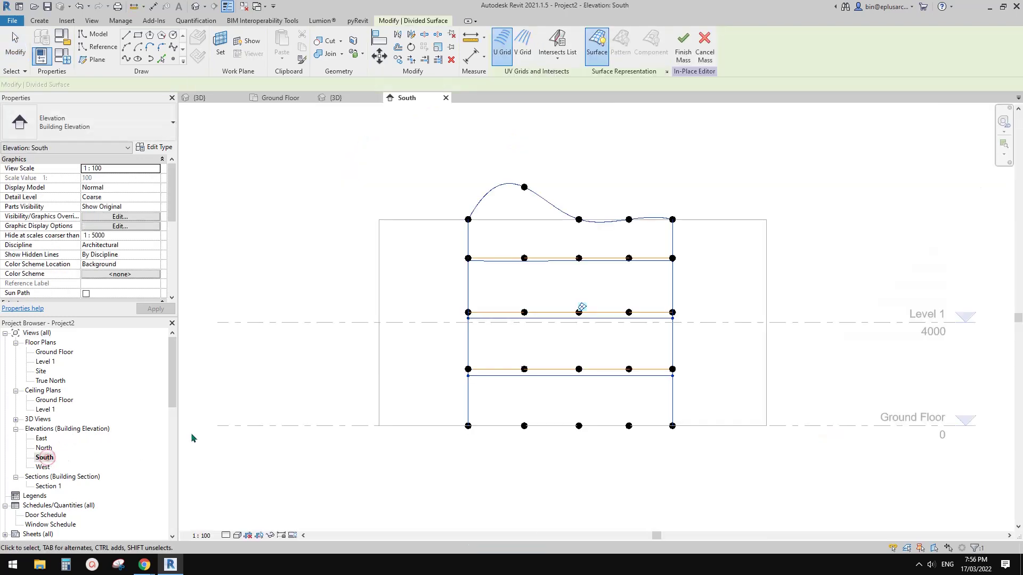
key(r)
key(p)
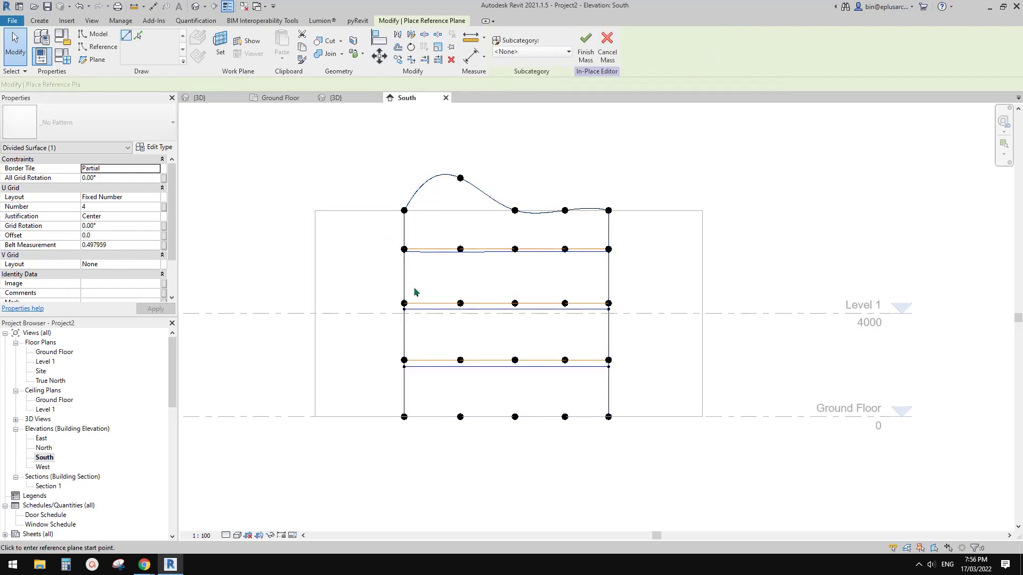
click(404, 417)
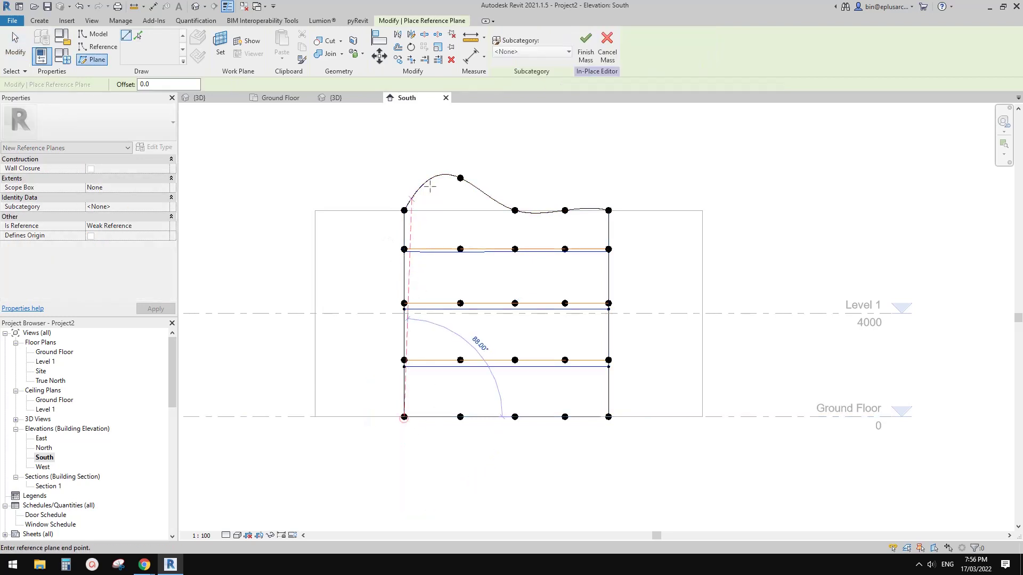
click(400, 129)
key(Escape)
key(Escape)
Name the new vertical reference plane 1.
click(401, 131)
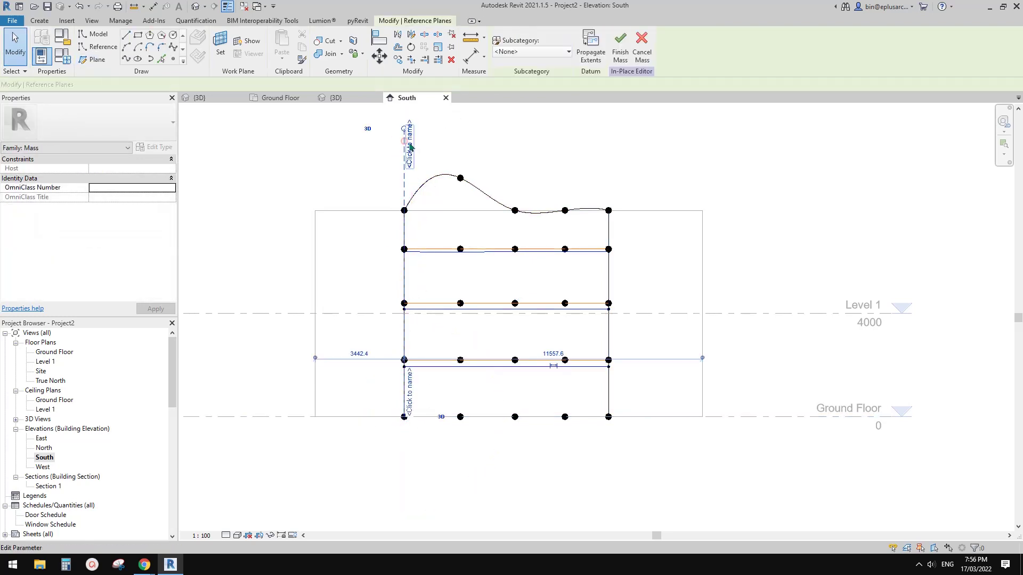
scroll(407, 144, up, 1)
click(406, 143)
key(Escape)
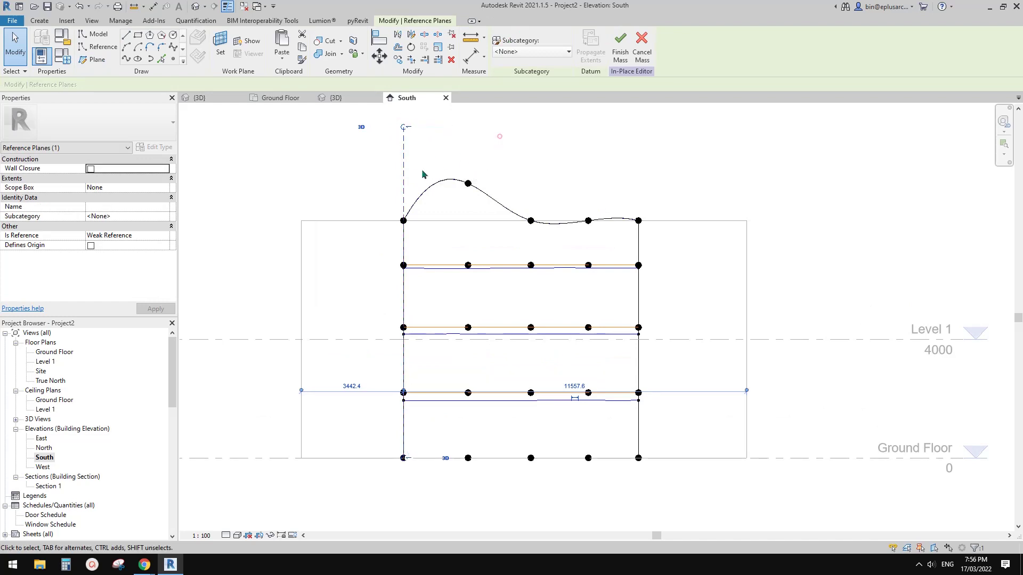
click(499, 136)
Copy reference plane 1 eight times to the right at 300 spacing, using multiple copy.
click(403, 159)
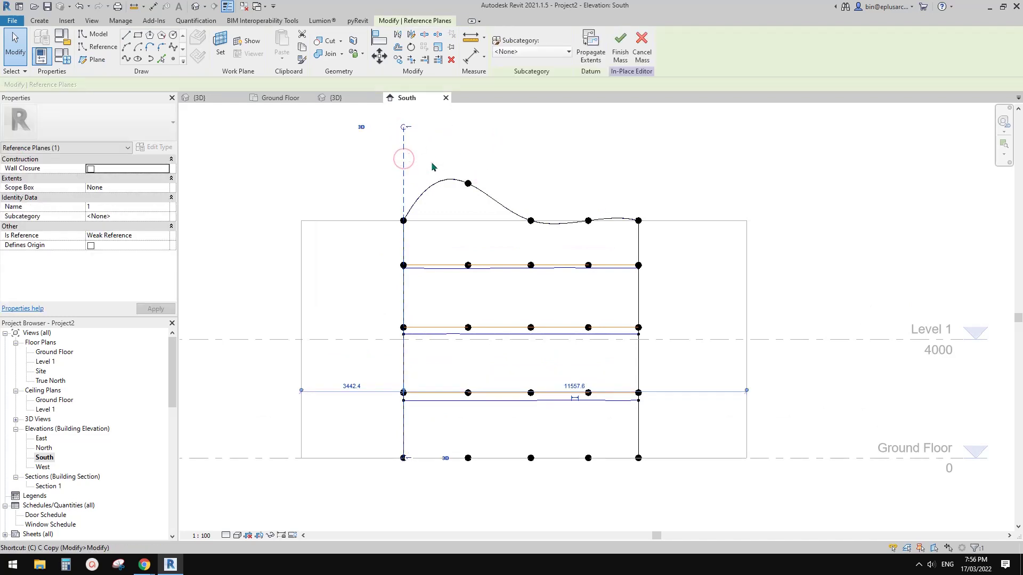
key(c)
key(o)
click(404, 151)
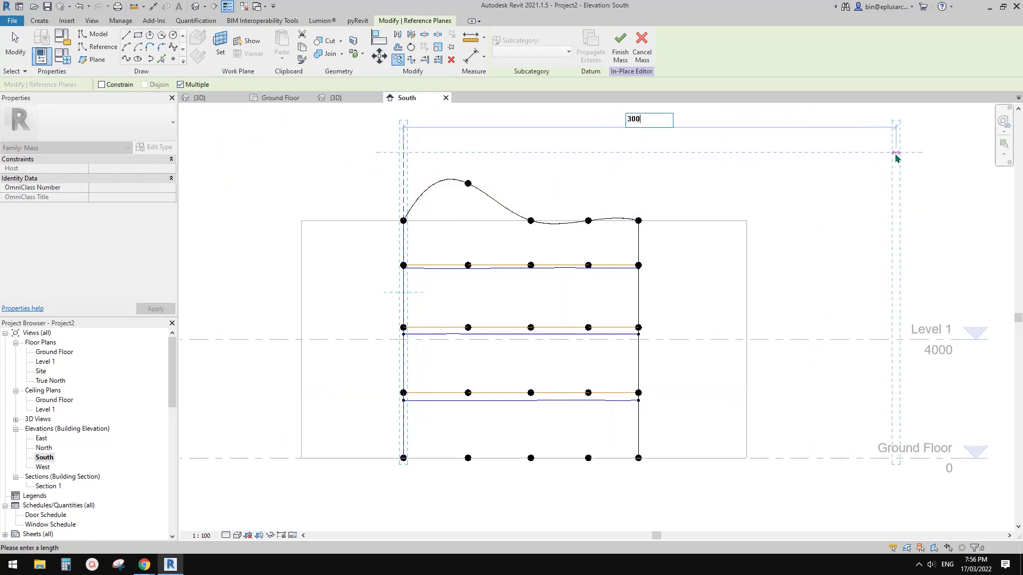
key(Return)
text(300)
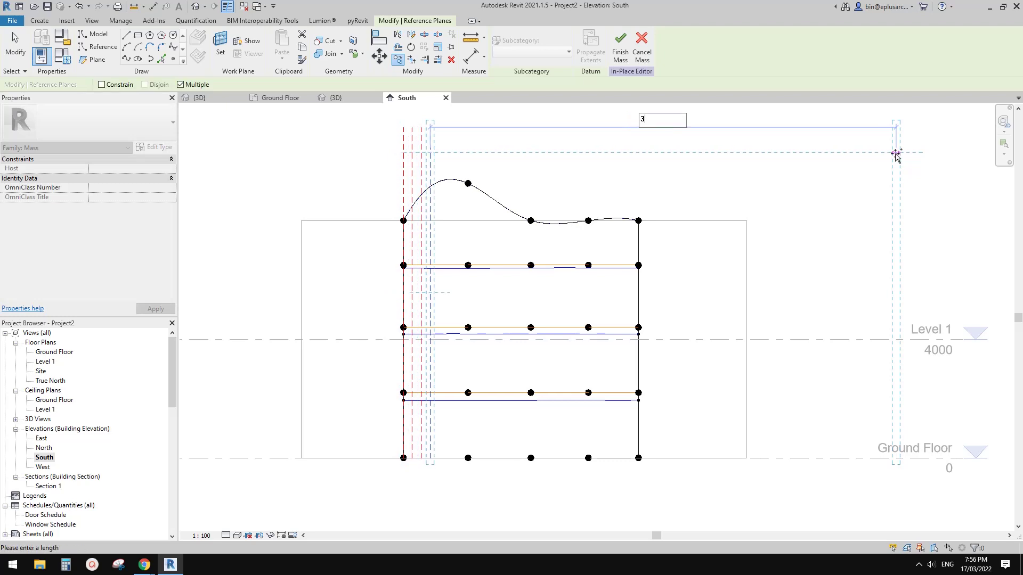
key(Return)
text(300)
text(0)
key(Return)
text(300)
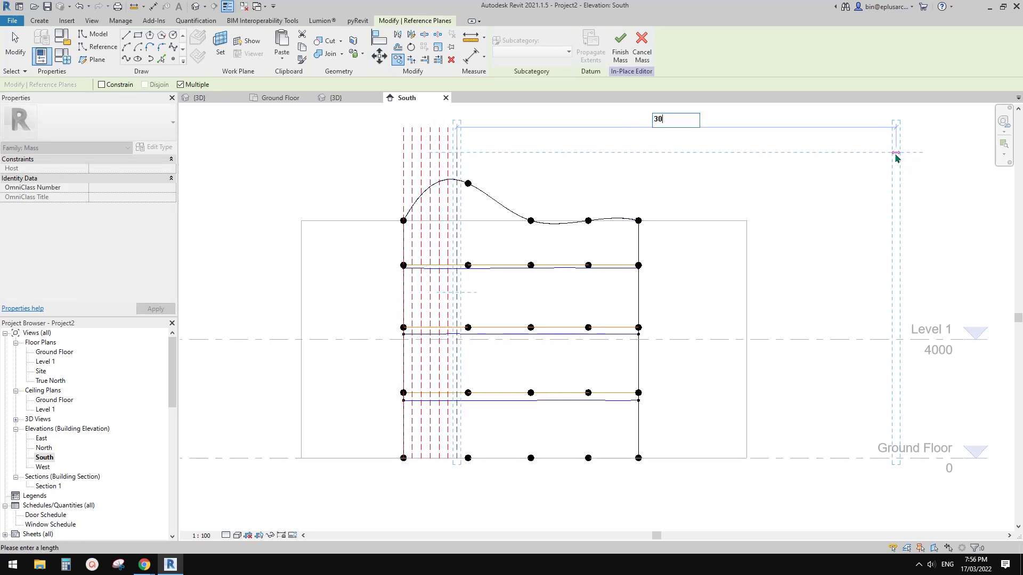
key(Return)
text(300)
key(Return)
key(Escape)
key(Escape)
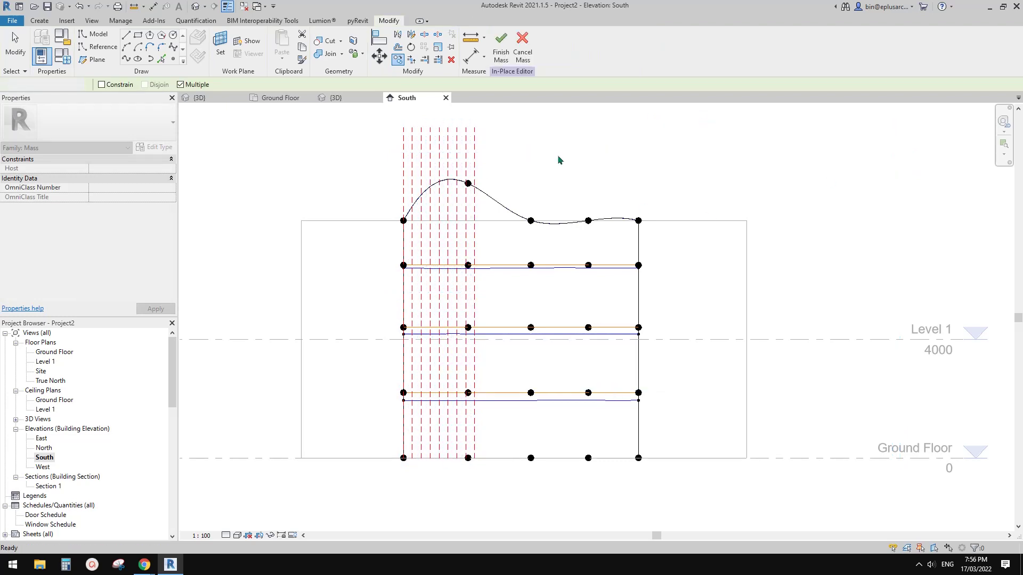
Copy the eight copied reference planes three times across the surface at the same spacing, and delete those beyond its right edge.
drag(409, 143, 407, 141)
key(c)
key(o)
click(404, 128)
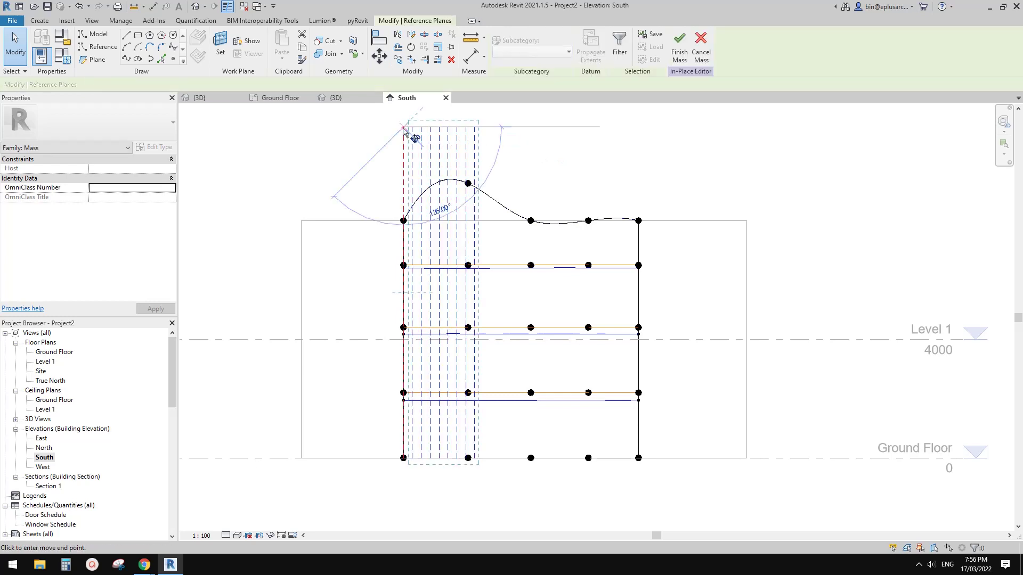
click(474, 128)
click(546, 127)
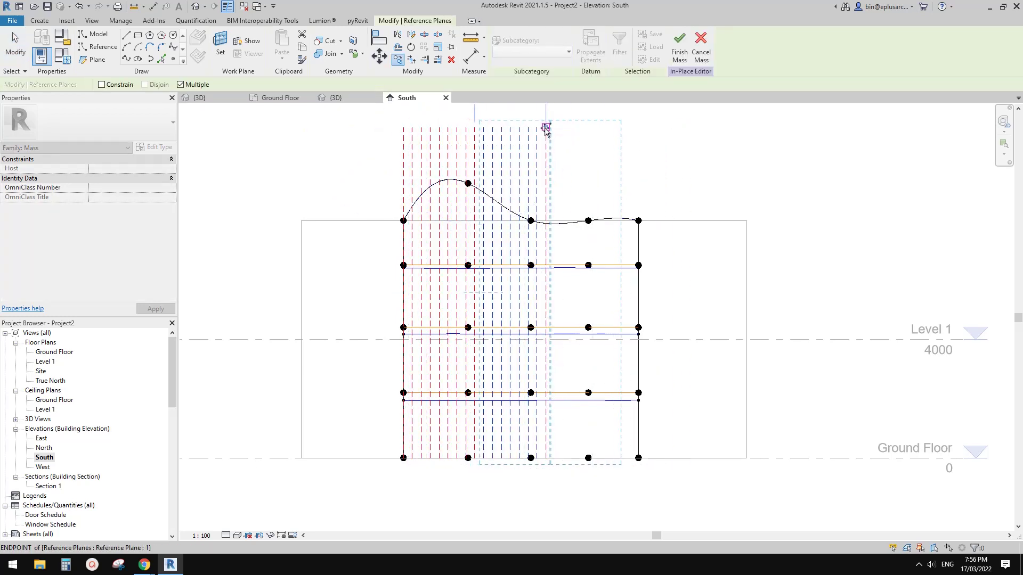
click(617, 128)
key(Escape)
key(Escape)
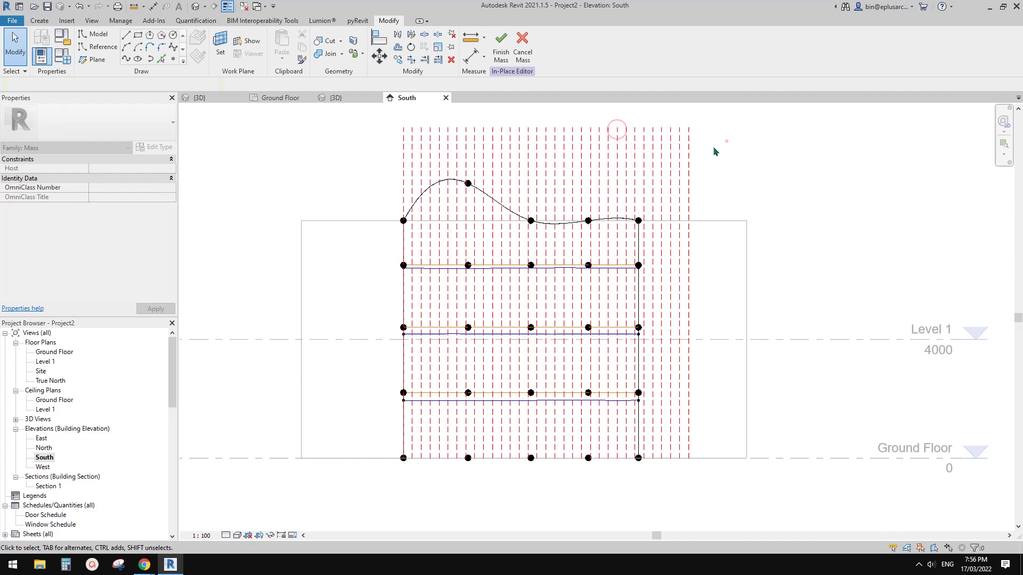
drag(726, 140, 646, 171)
key(Delete)
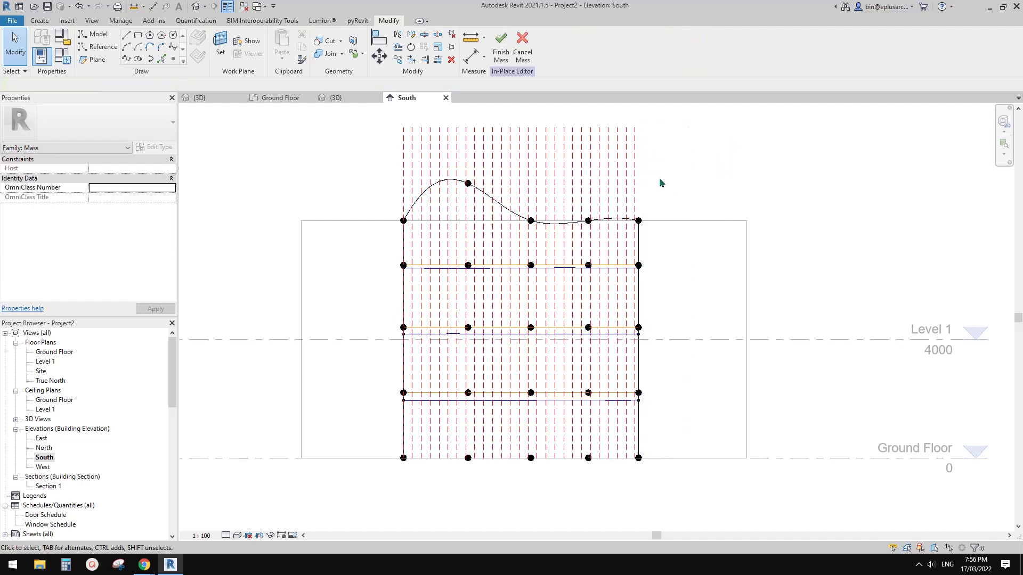
In the 3D view, divide the curved surface using the Intersects List with all the reference planes named 1.
click(196, 7)
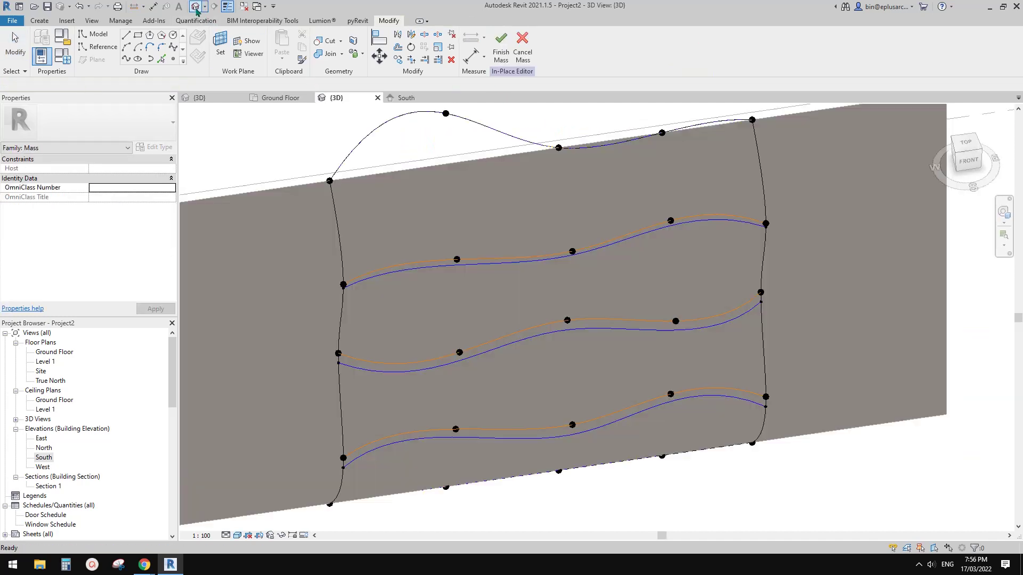
click(416, 124)
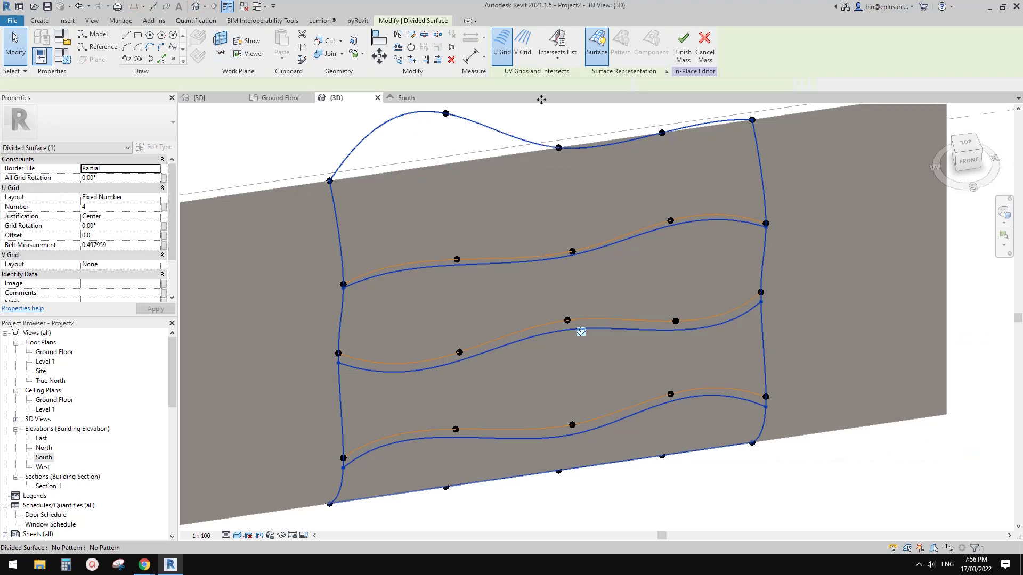
click(559, 62)
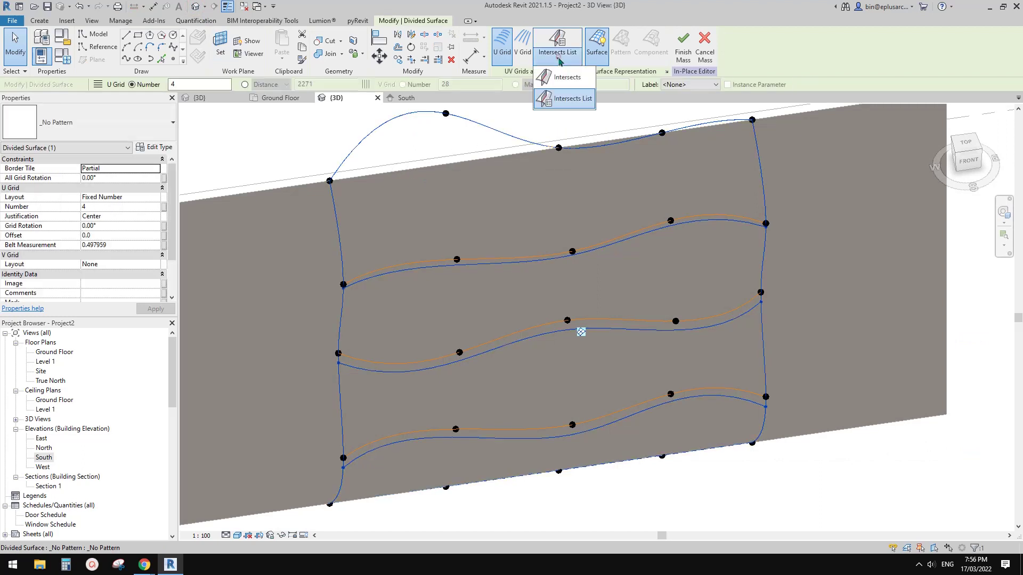
click(567, 102)
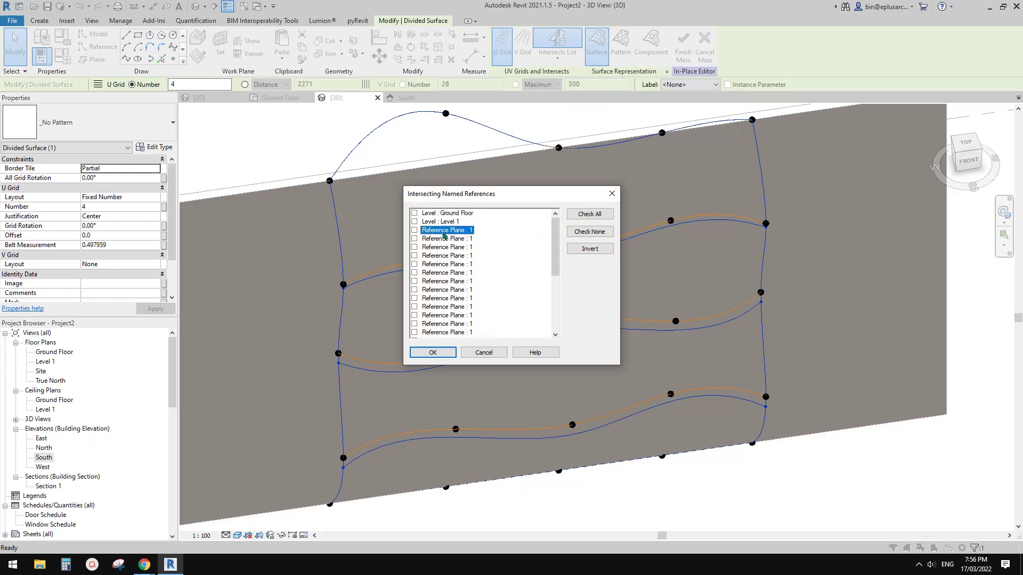
drag(554, 238, 554, 240)
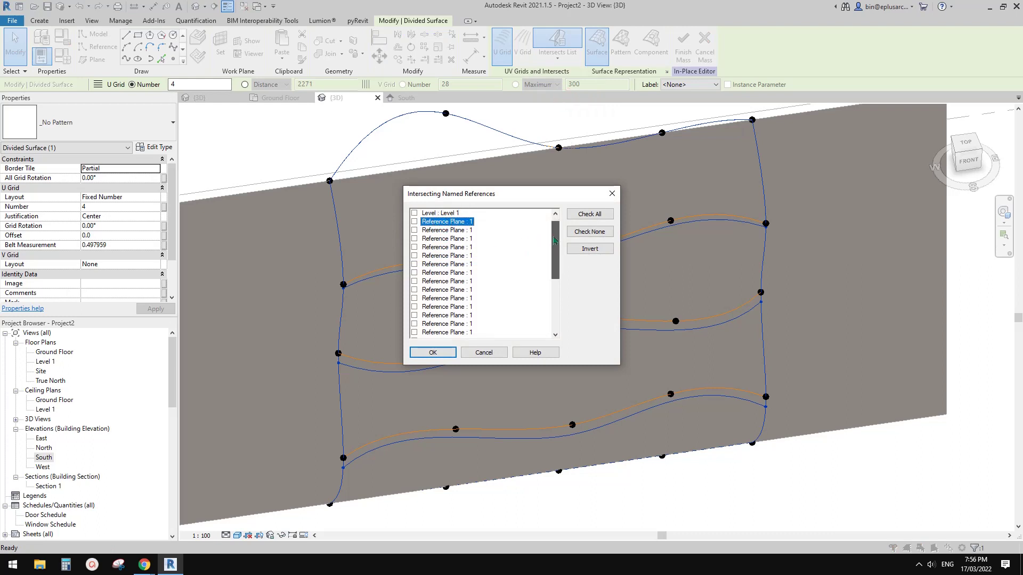
shift+click(446, 333)
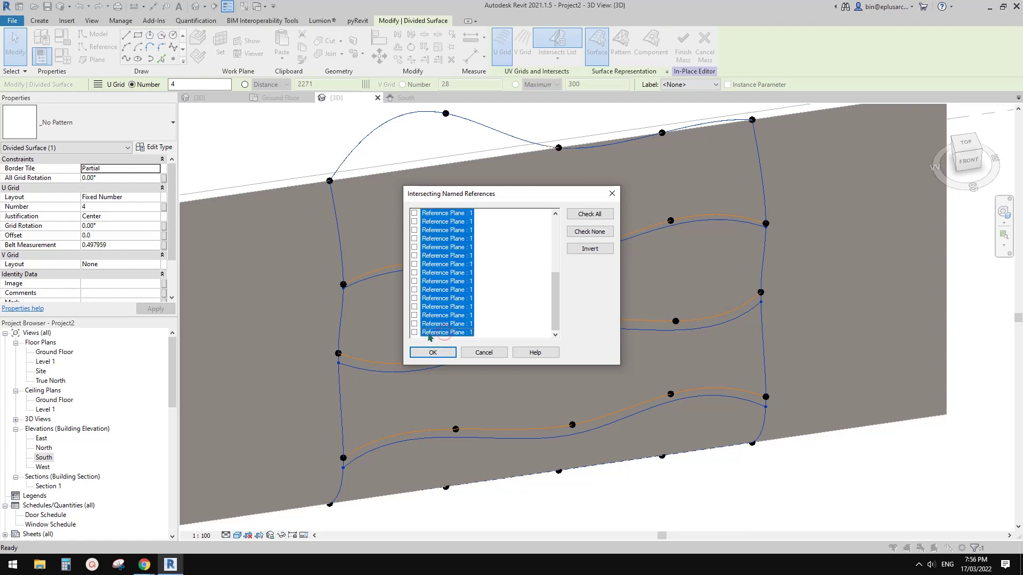
click(441, 353)
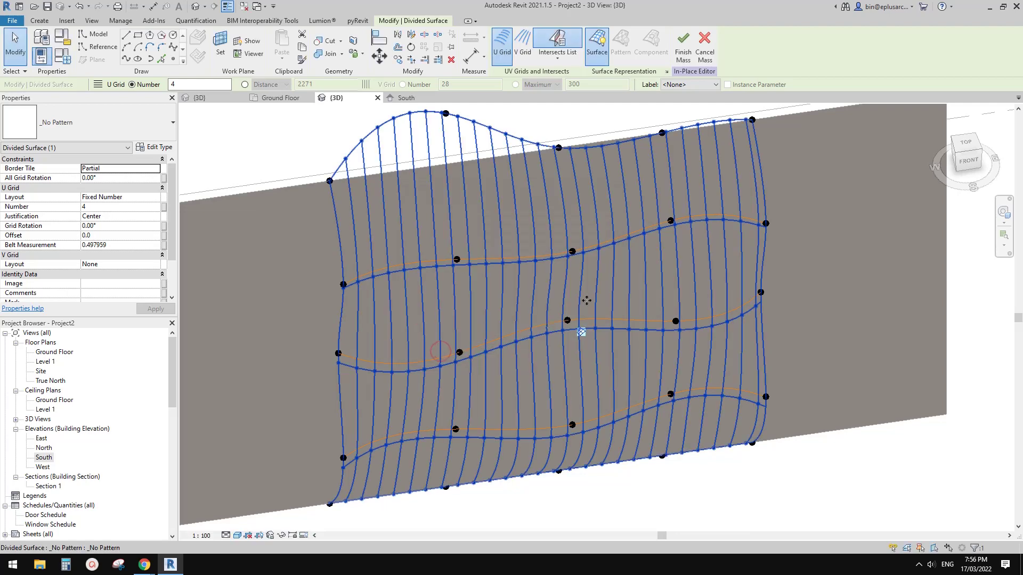
Place the Family2 adaptive blade on the first interior grid line near the surface's left edge, from its top node to its bottom node.
shift+middle_drag(640, 284, 550, 225)
scroll(524, 289, down, 2)
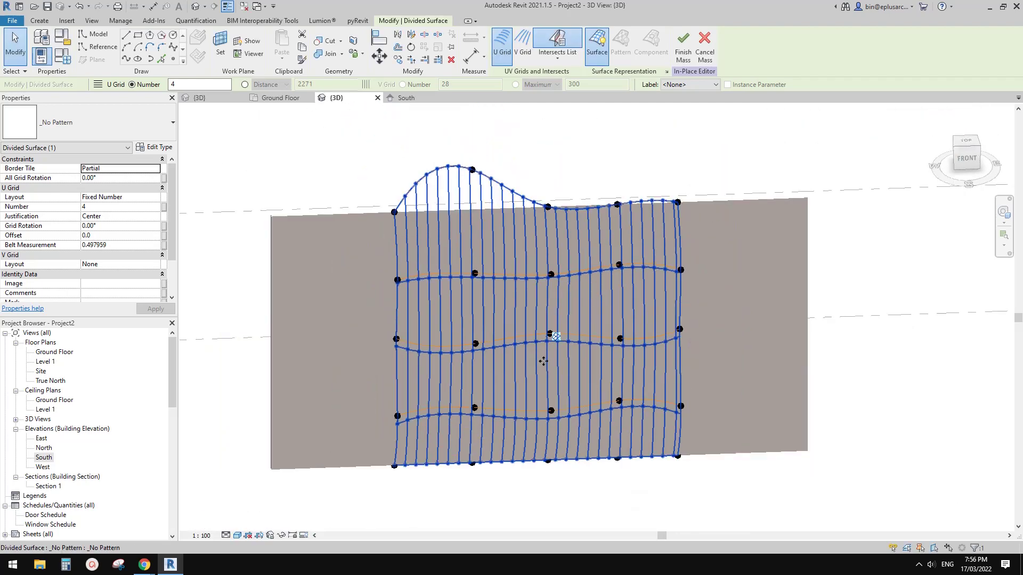
shift+middle_drag(555, 334, 551, 328)
shift+middle_drag(529, 282, 553, 265)
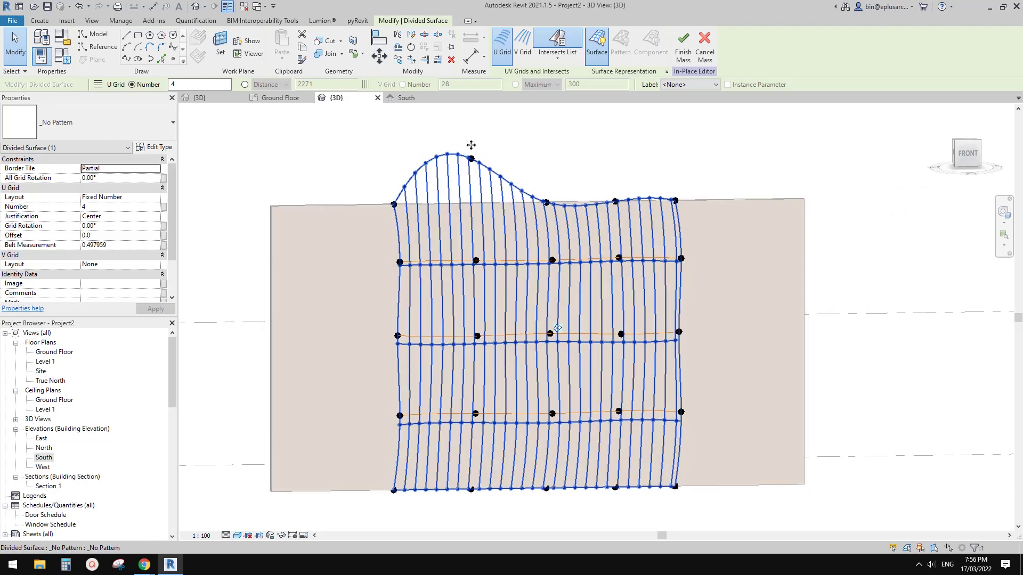
shift+middle_drag(471, 145, 504, 212)
scroll(508, 181, up, 1)
click(41, 19)
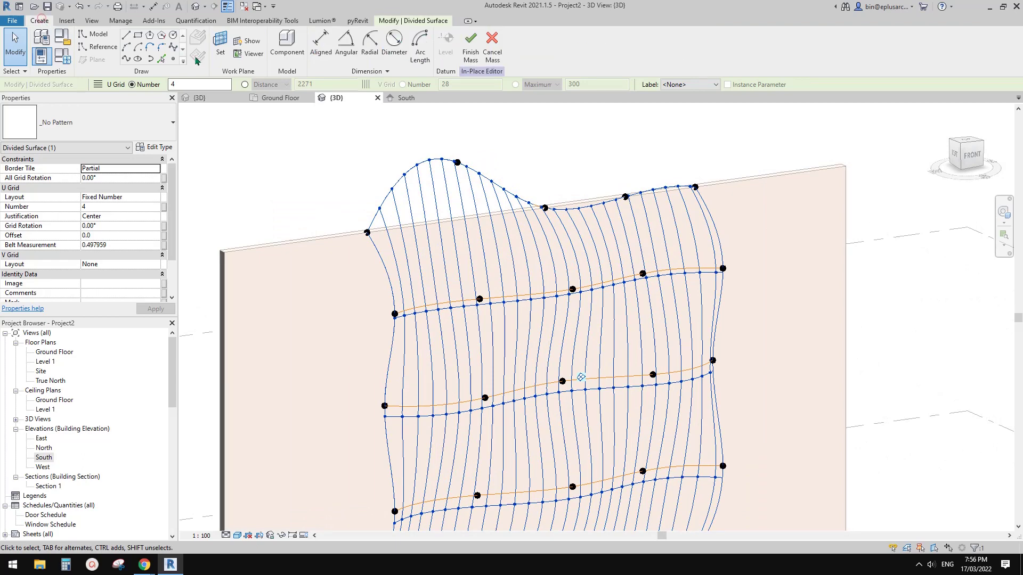
click(286, 45)
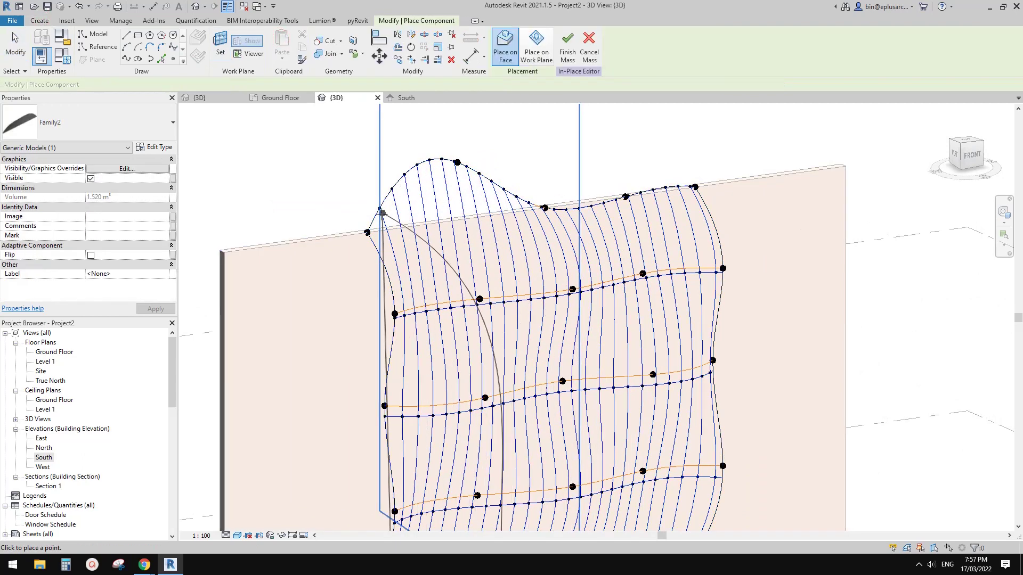
click(379, 208)
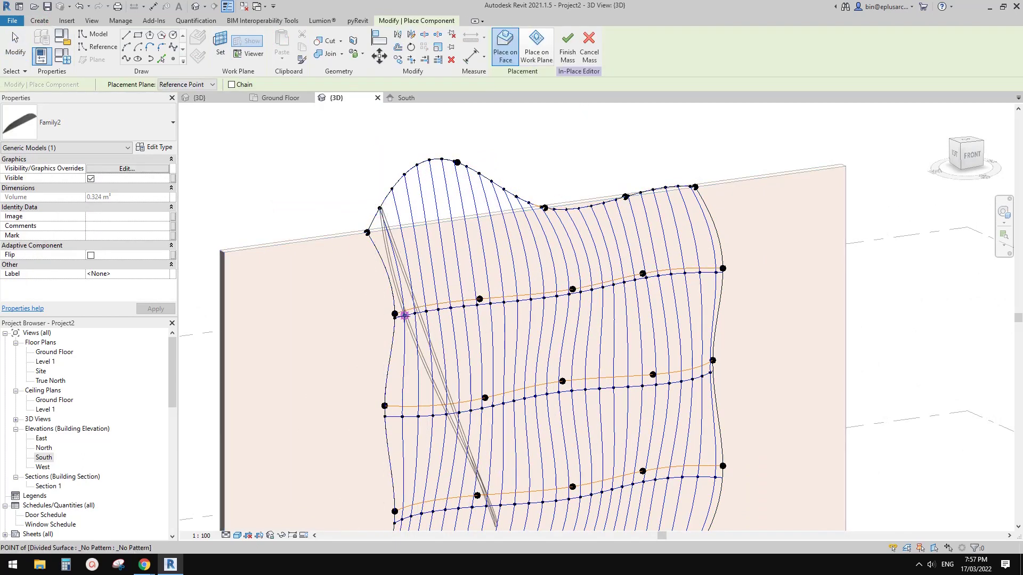
middle_drag(402, 417, 410, 308)
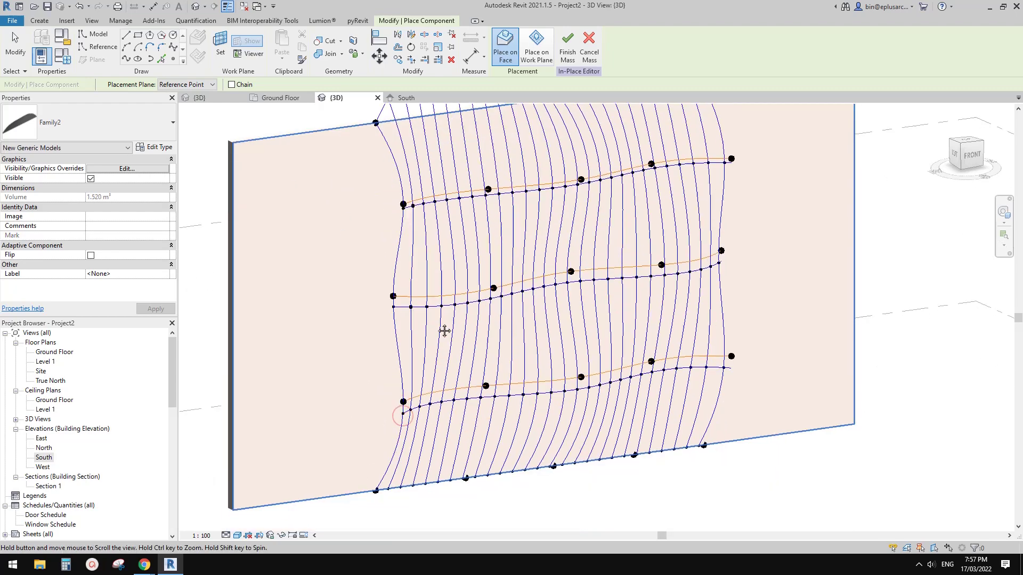
click(389, 489)
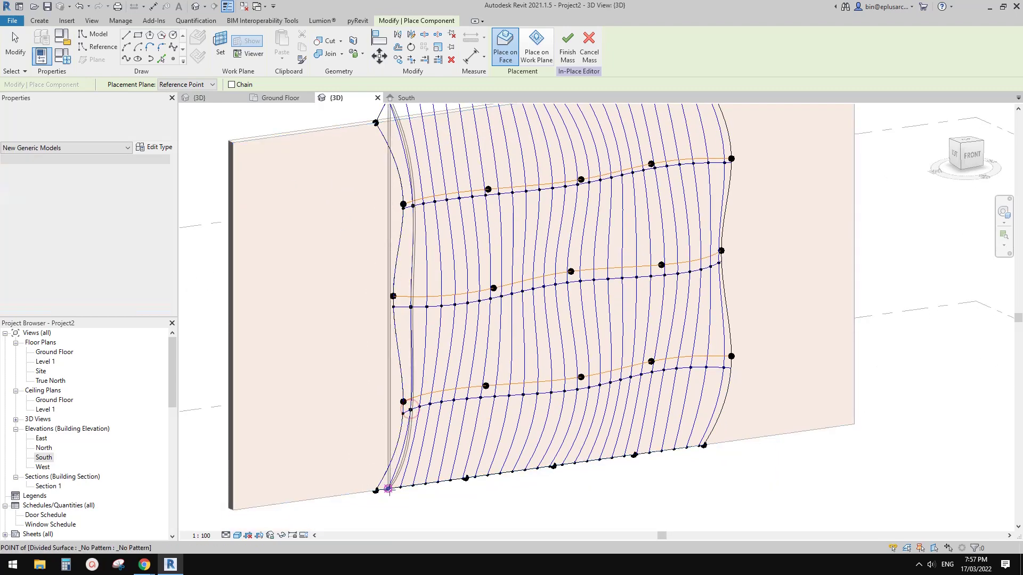
key(Escape)
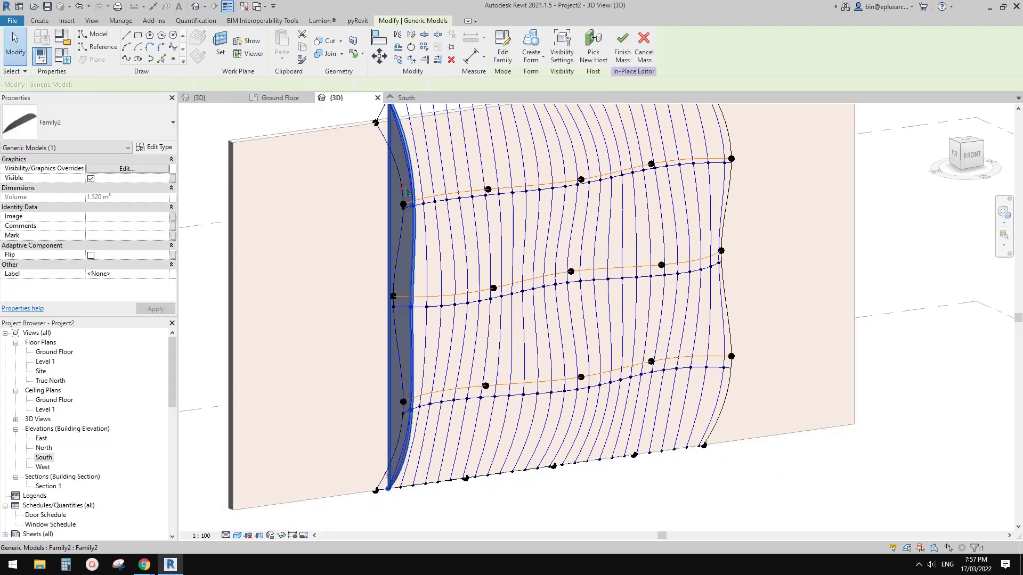
Repeat the placed blade across all grid lines of the divided surface.
click(426, 49)
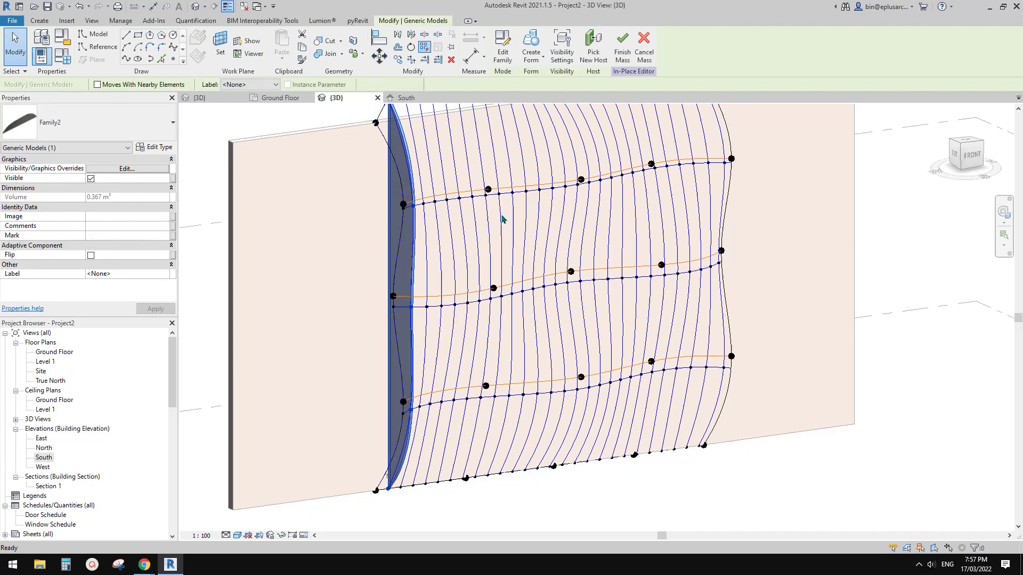
shift+middle_drag(501, 217, 555, 424)
shift+middle_drag(548, 379, 543, 401)
middle_drag(613, 298, 593, 300)
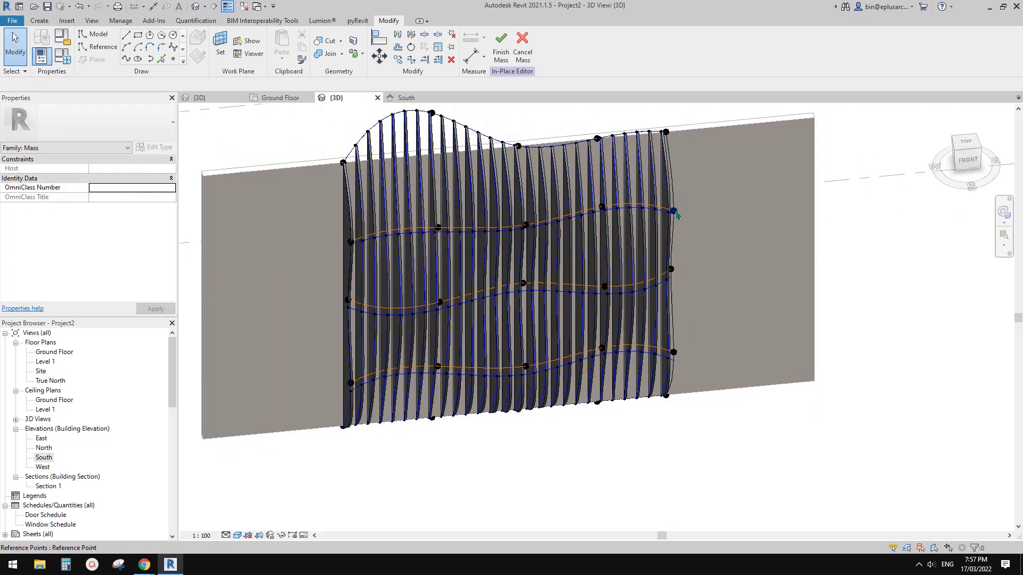
Move the second and third reference points from the top of the surface's right edge outward to bulge that edge past the blades.
click(674, 211)
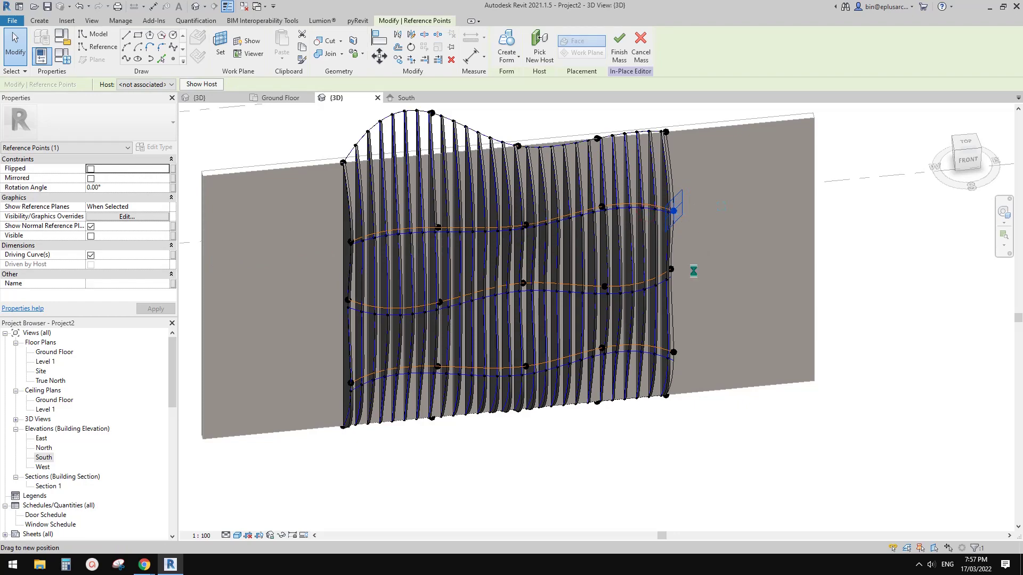
shift+middle_drag(713, 186, 677, 145)
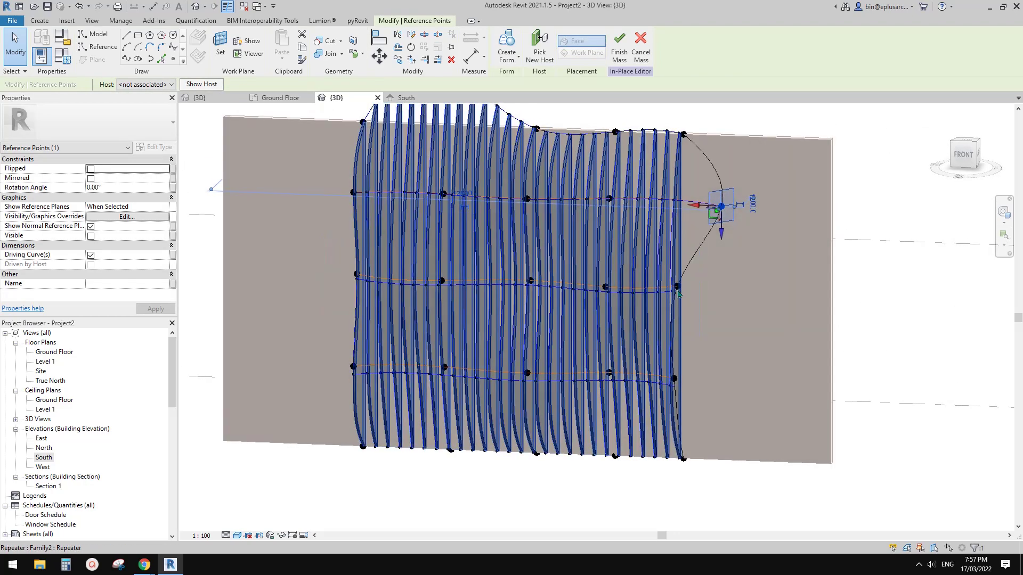
shift+middle_drag(670, 288, 678, 310)
click(672, 292)
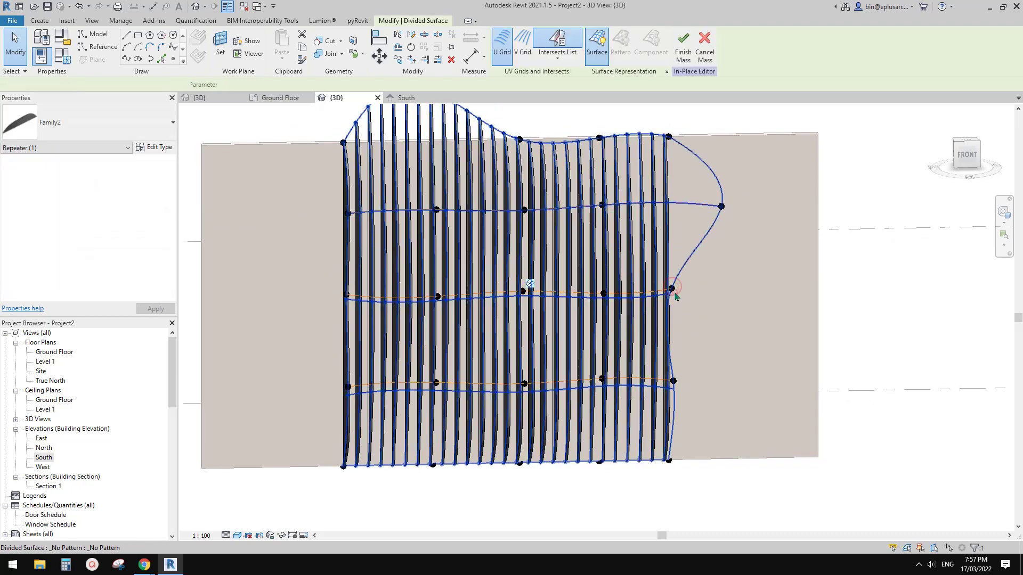
scroll(675, 294, up, 2)
click(671, 289)
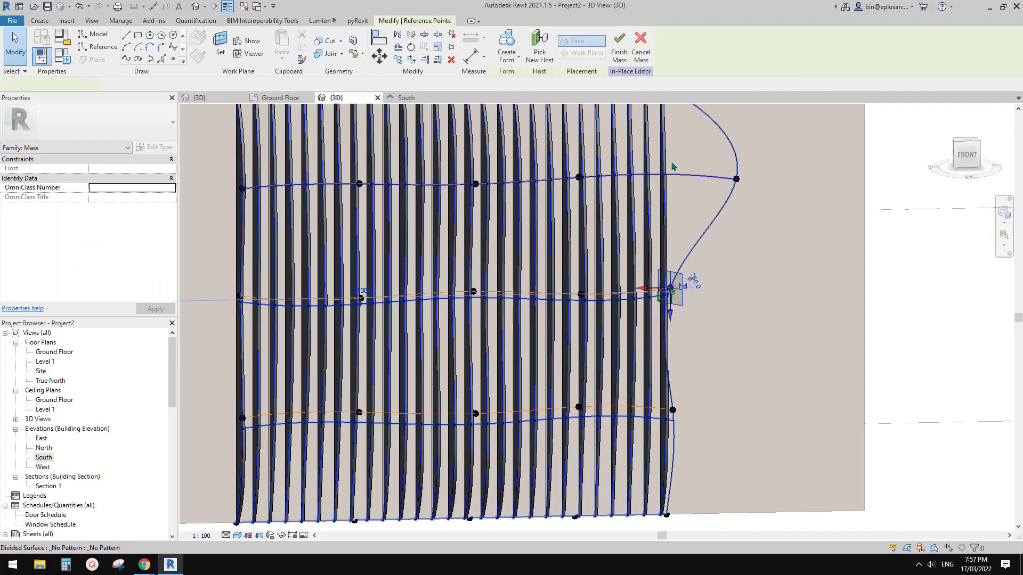
middle_drag(654, 151, 663, 183)
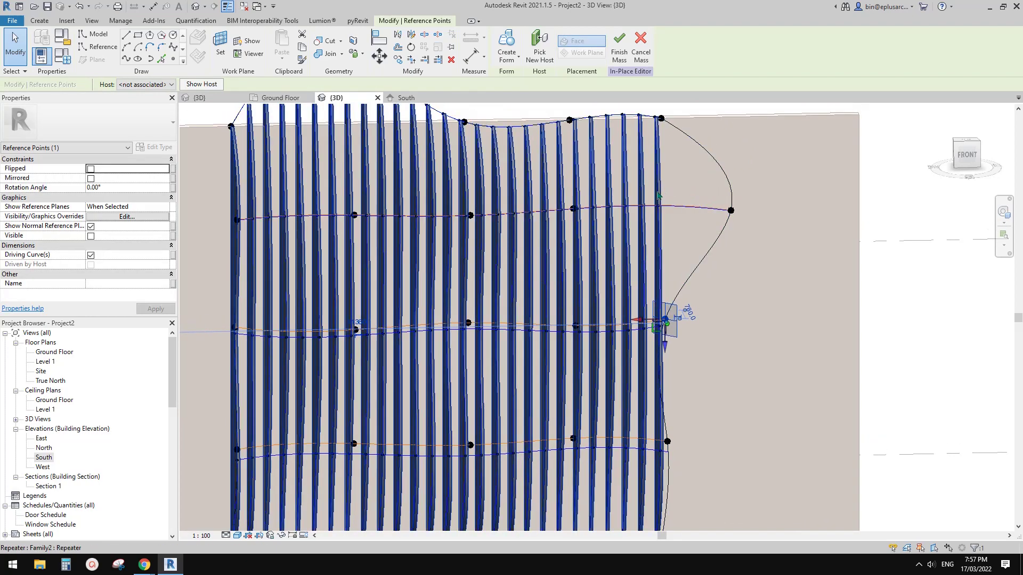
drag(660, 322, 675, 207)
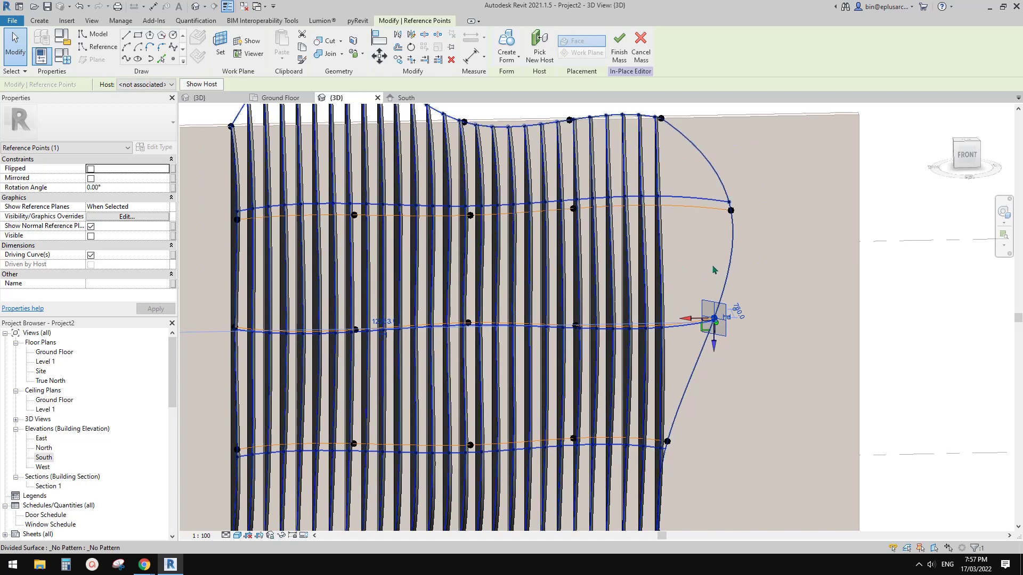
scroll(905, 322, down, 2)
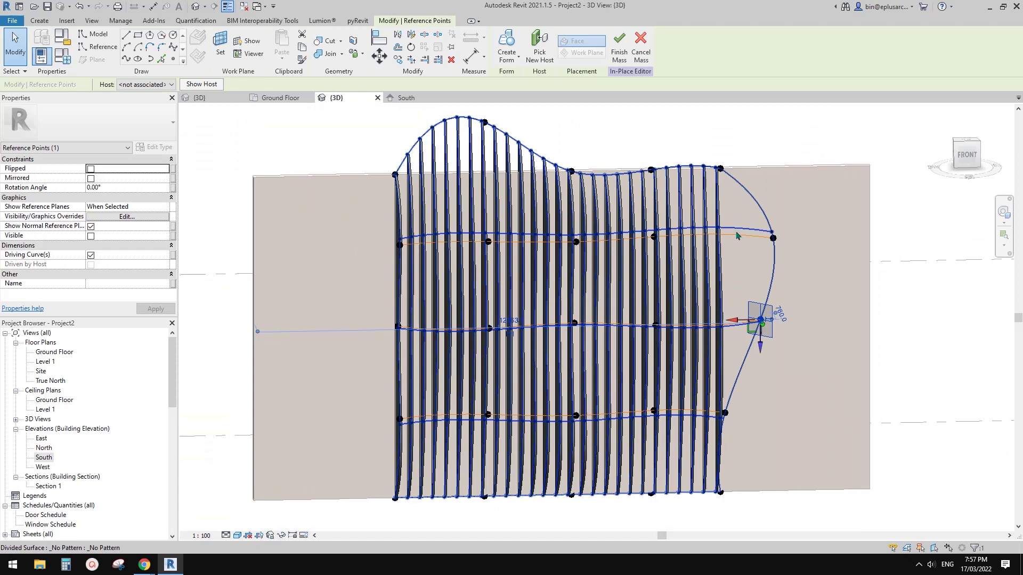
middle_drag(753, 301, 742, 312)
key(Escape)
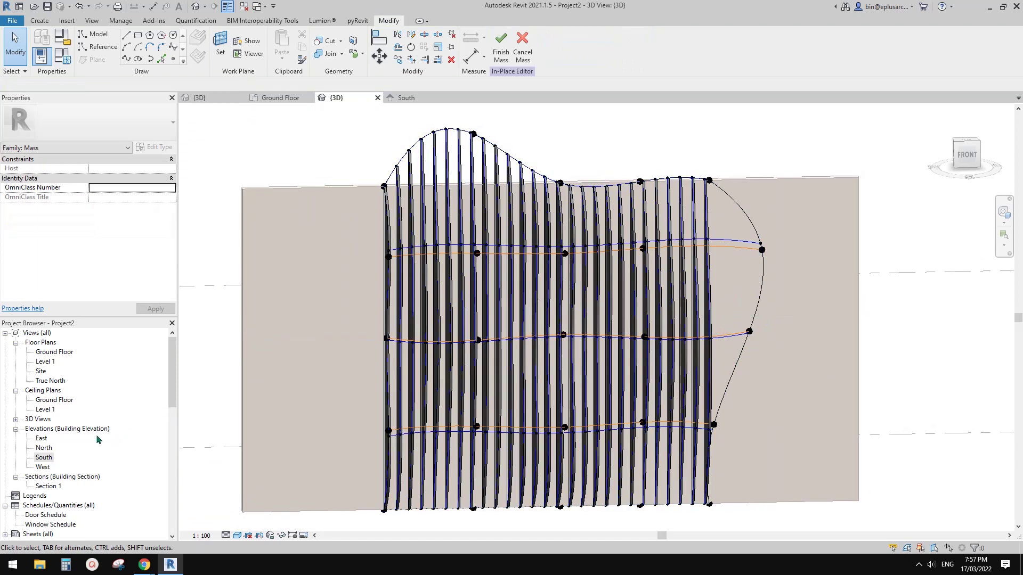
In the South elevation, copy the rightmost reference planes to the right at the same spacing, adding four planes over the bulged edge.
double_click(43, 457)
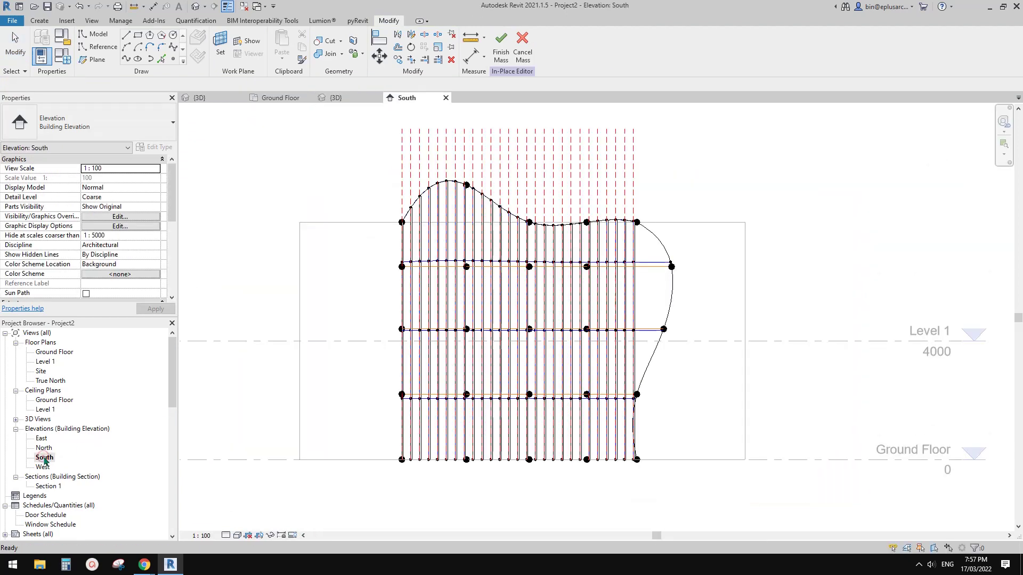
click(599, 175)
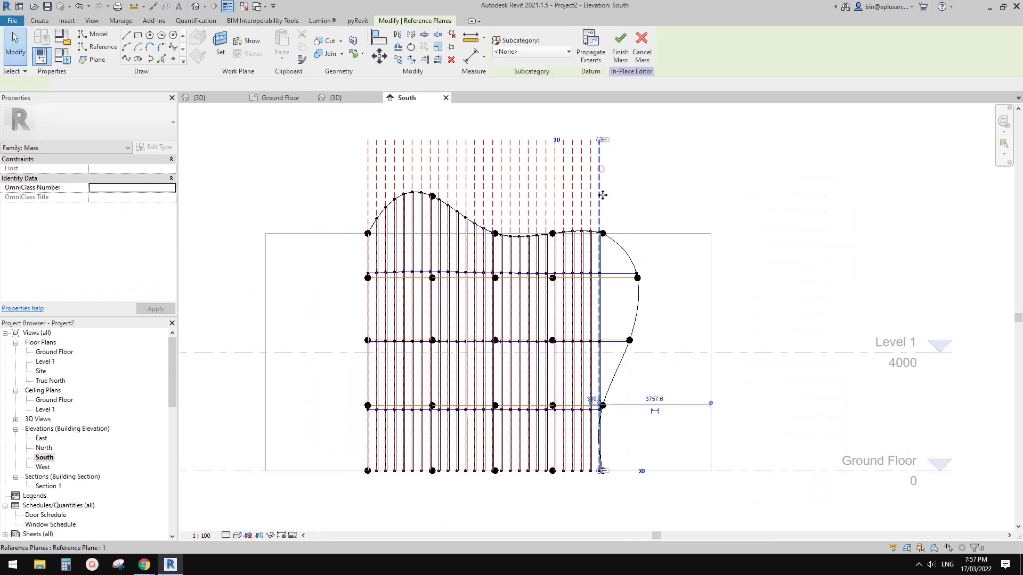
scroll(600, 184, up, 1)
drag(632, 161, 553, 178)
drag(548, 136, 602, 136)
click(651, 207)
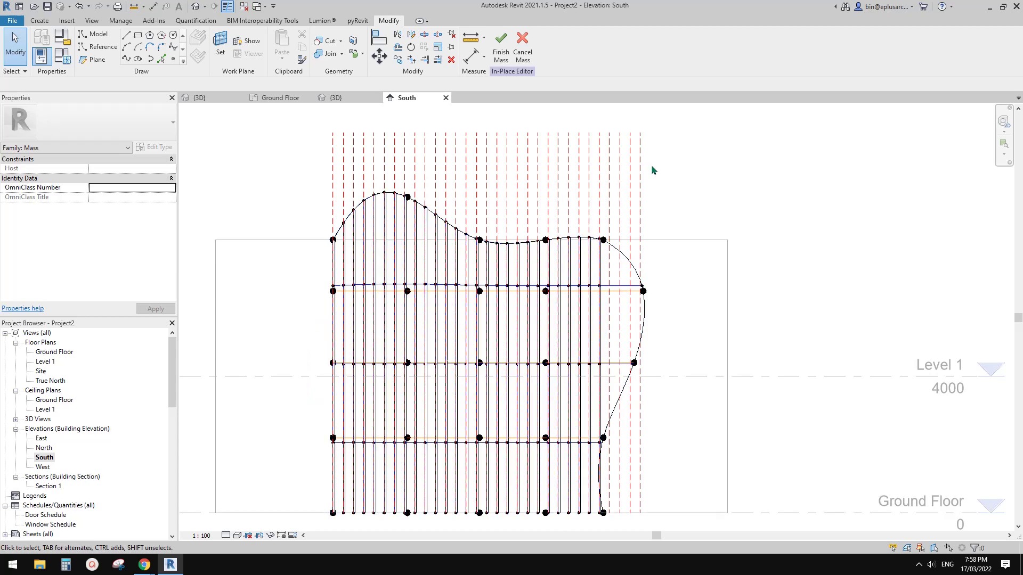
Copy all reference planes except the leftmost one 150 to the left, halving the spacing between planes.
drag(685, 155, 339, 159)
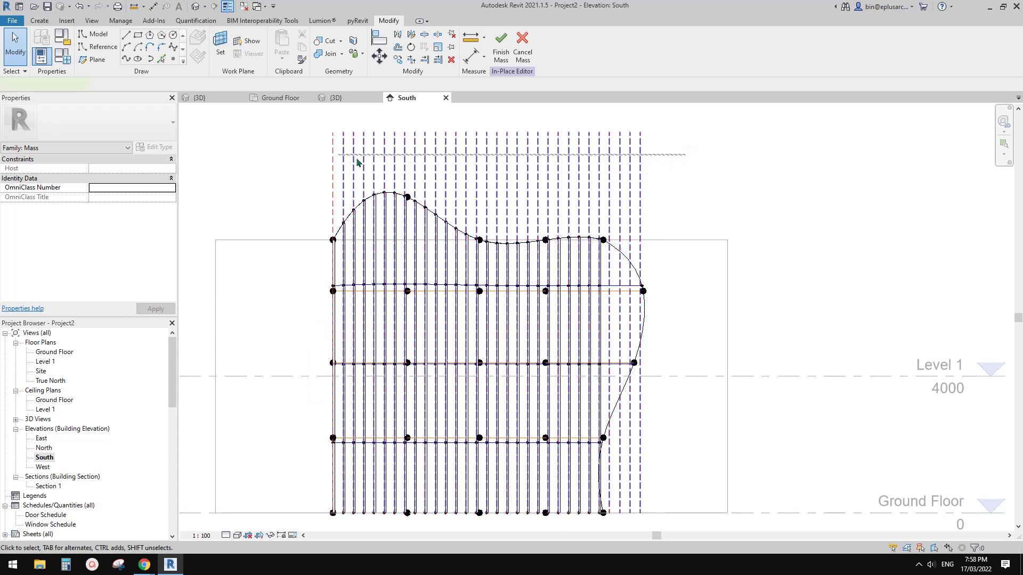
key(c)
key(o)
click(735, 164)
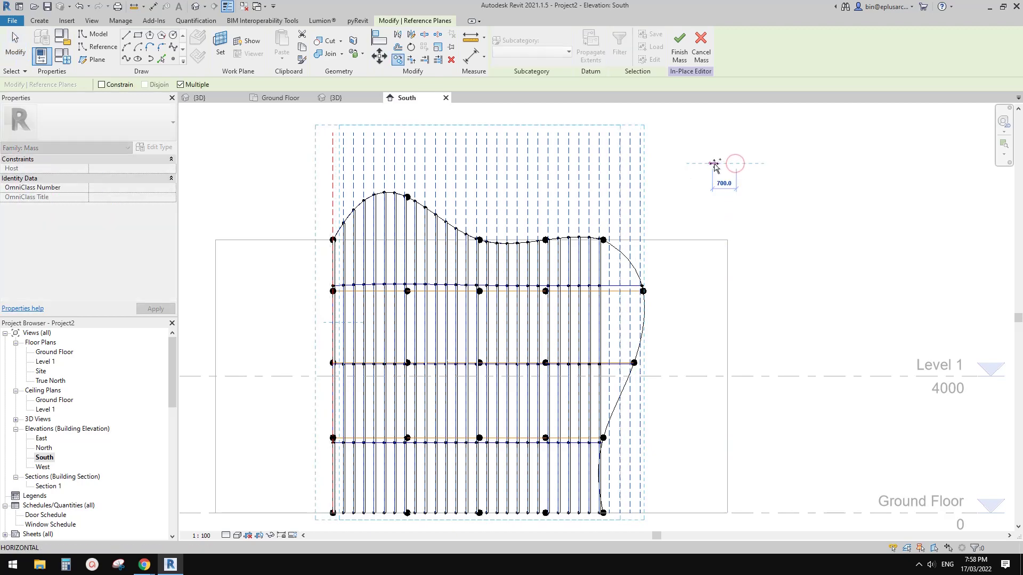
text(150)
key(Return)
key(Escape)
key(Escape)
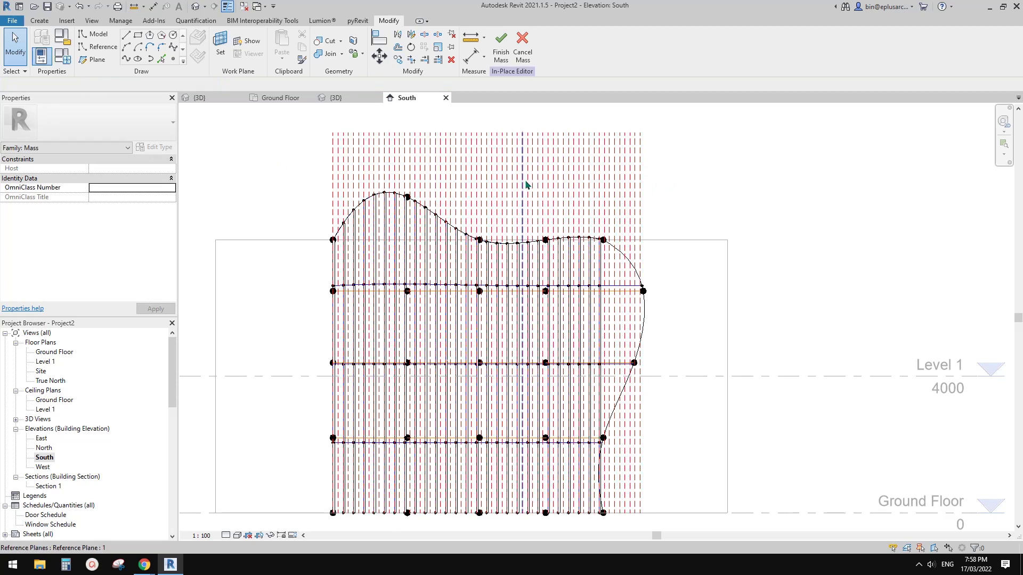
In the 3D view, add all remaining unchecked reference planes to the divided surface's intersects list, leaving the levels out.
click(197, 6)
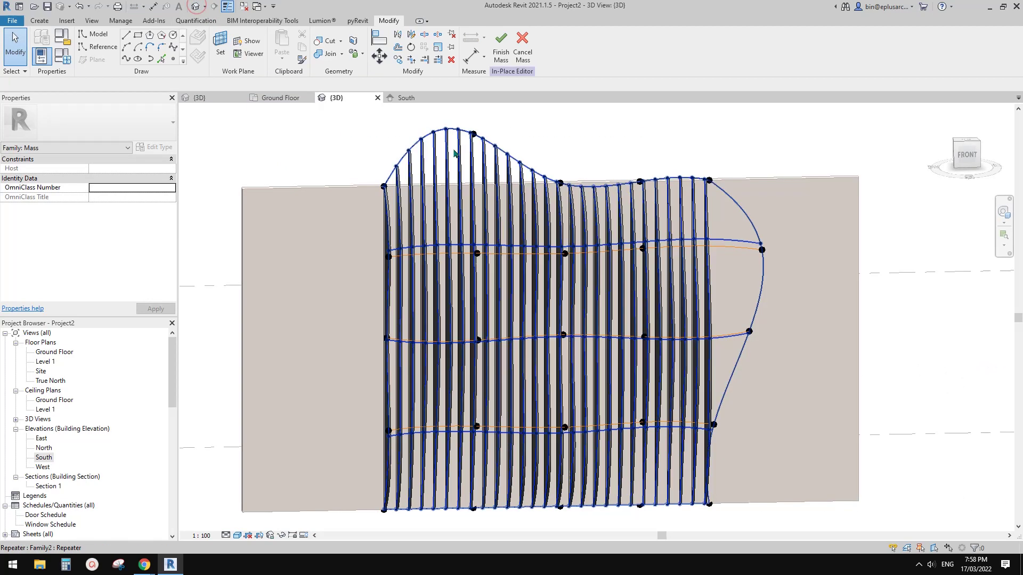
click(440, 143)
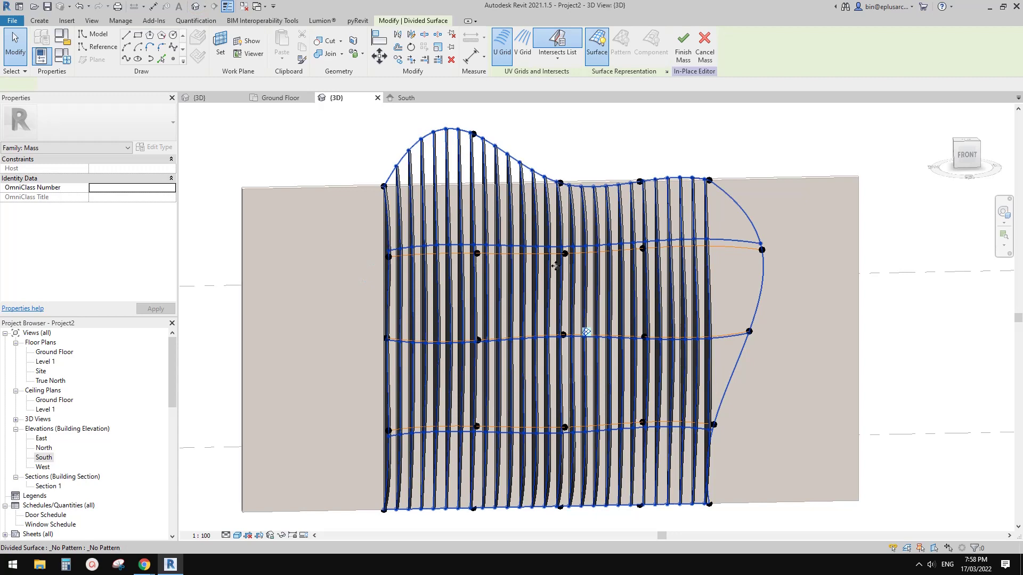
click(838, 202)
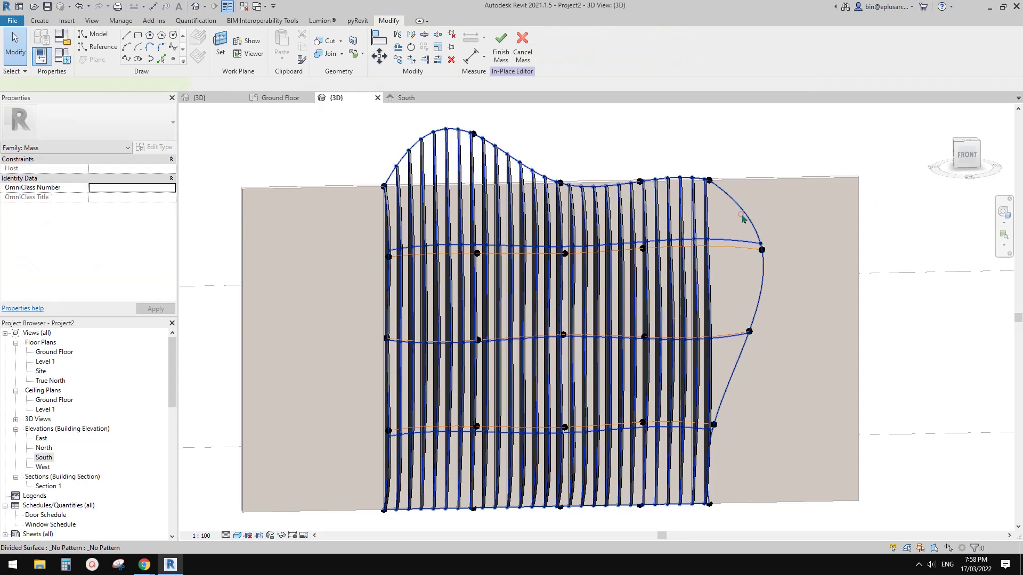
click(741, 214)
click(557, 55)
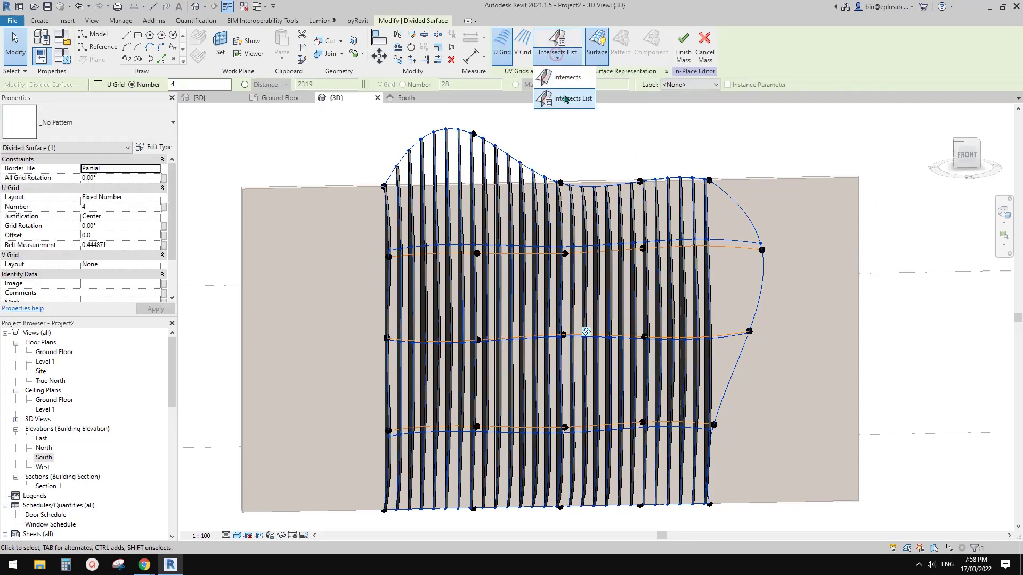
click(564, 96)
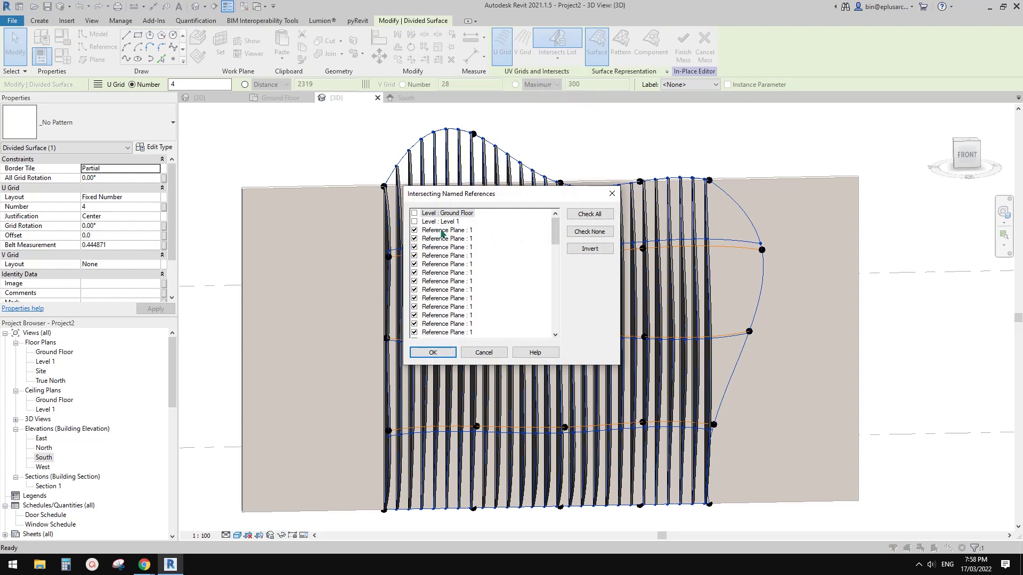
drag(556, 235, 556, 241)
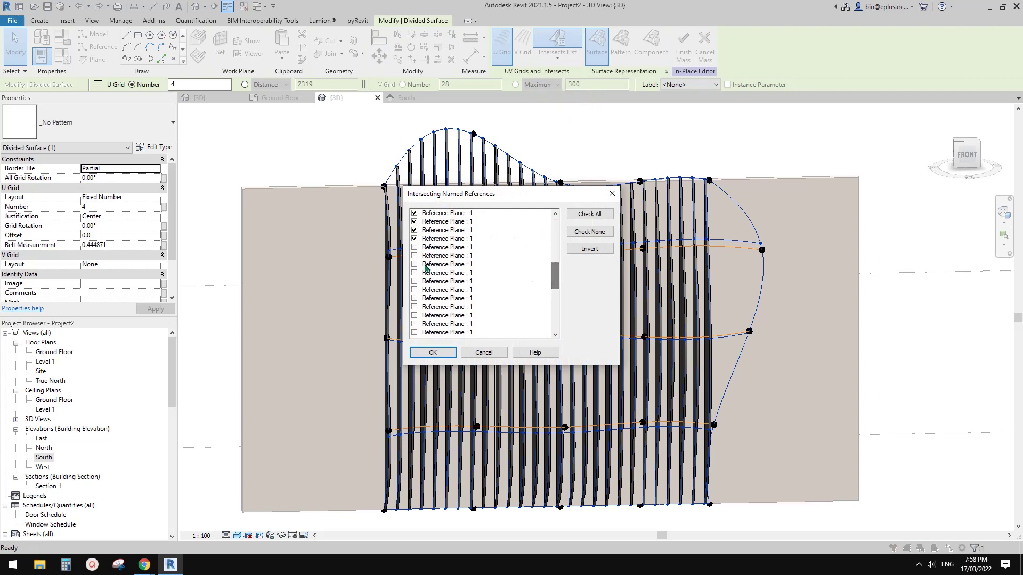
shift+click(432, 332)
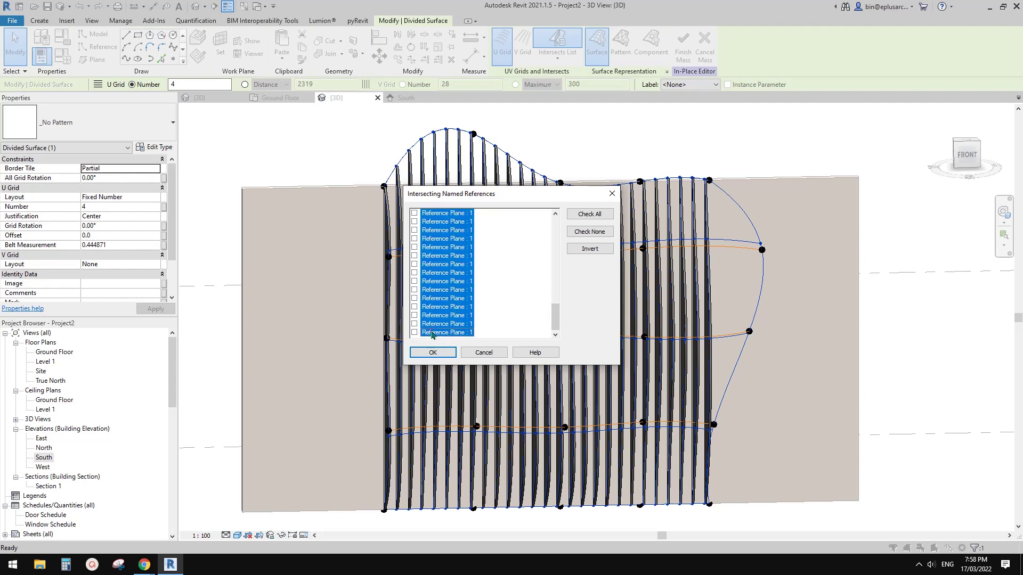
click(415, 333)
click(432, 352)
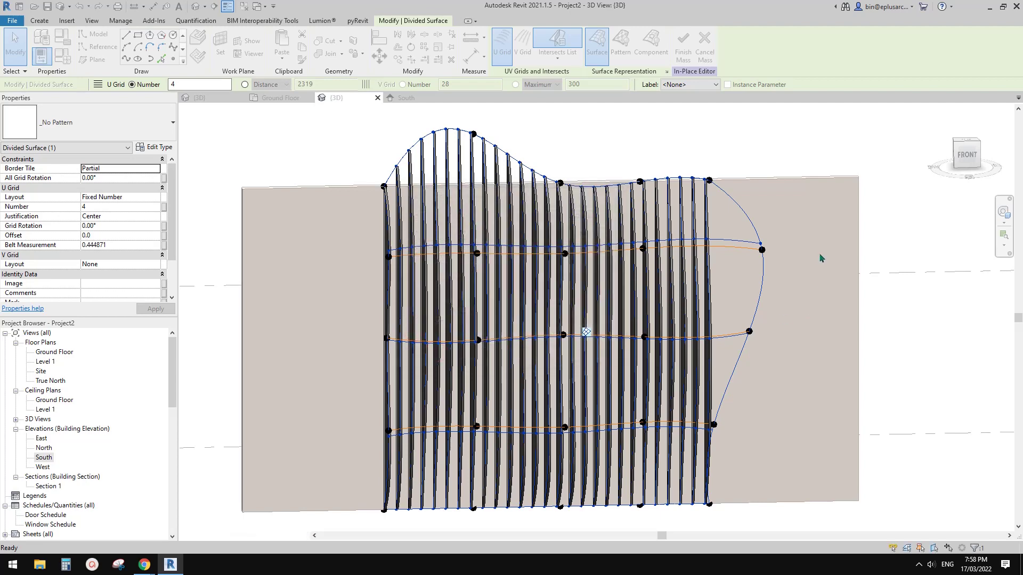
Examine the bulged right edge of the surface to check how far the repeated blades extend over the new grid lines.
shift+middle_drag(713, 242, 662, 261)
scroll(639, 288, up, 2)
key(Escape)
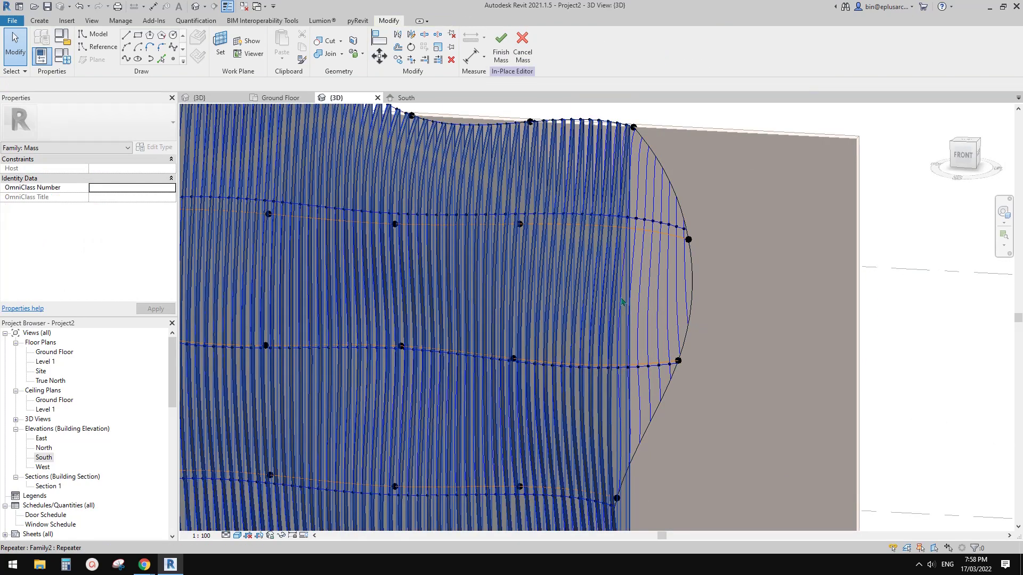
scroll(629, 292, down, 2)
shift+middle_drag(629, 292, 695, 301)
scroll(695, 301, up, 1)
click(619, 277)
middle_drag(620, 276, 627, 222)
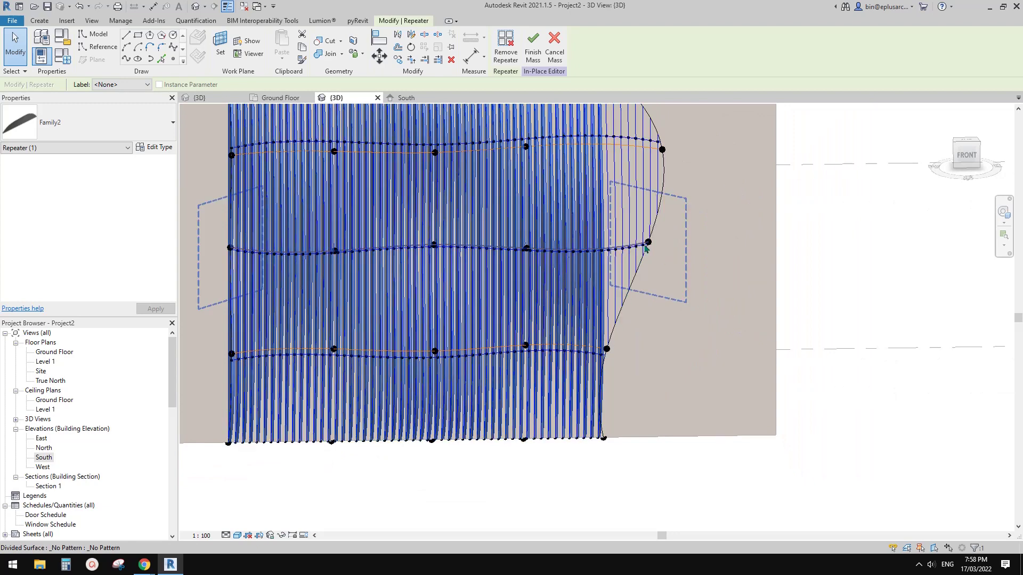
middle_drag(629, 260, 605, 335)
scroll(606, 335, up, 1)
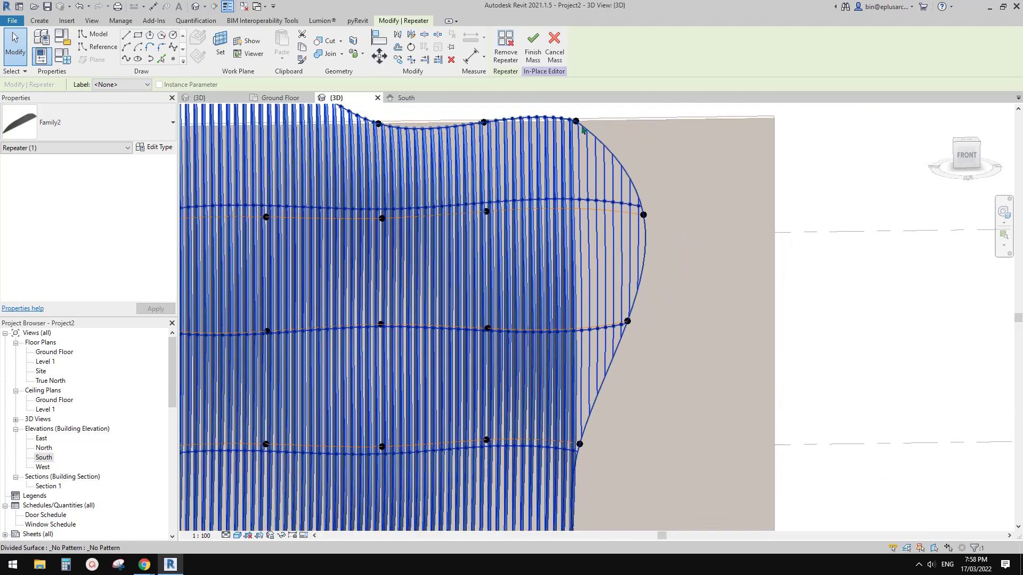
click(562, 120)
scroll(595, 399, down, 3)
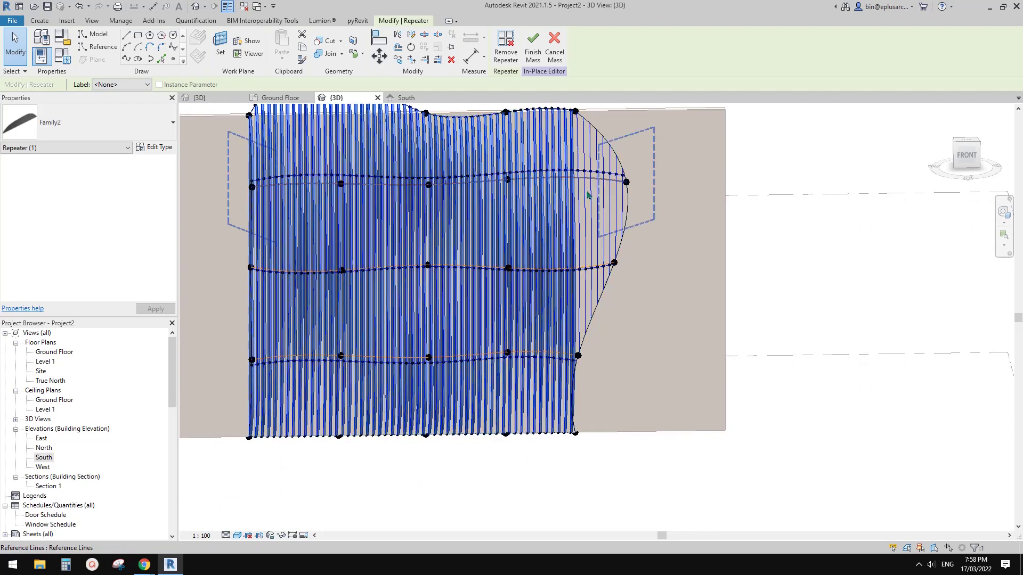
middle_drag(597, 336, 589, 344)
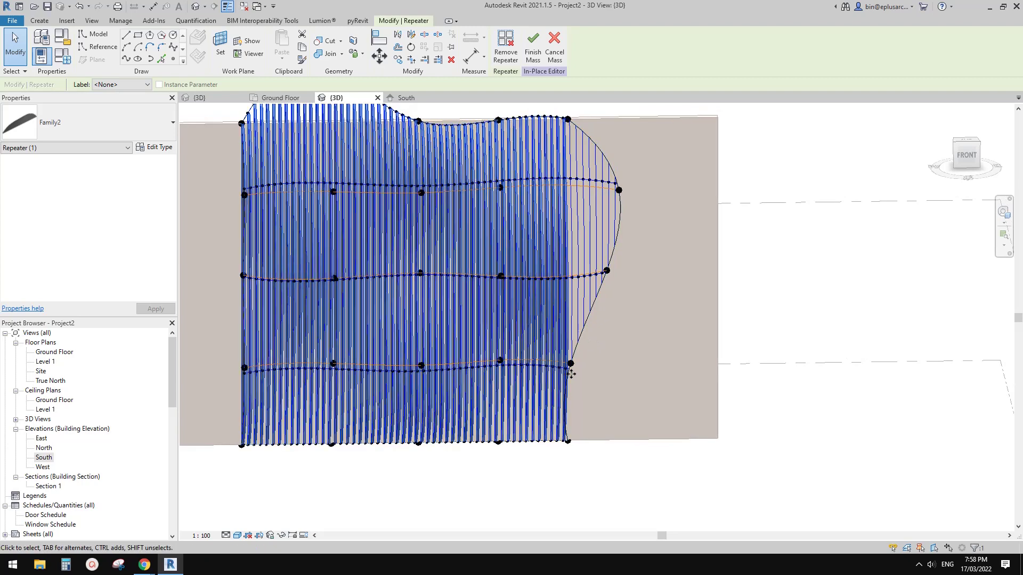
Move the two lowest reference points of the surface's right edge outward, keeping the bottom one on the wall's base line.
click(574, 370)
click(571, 364)
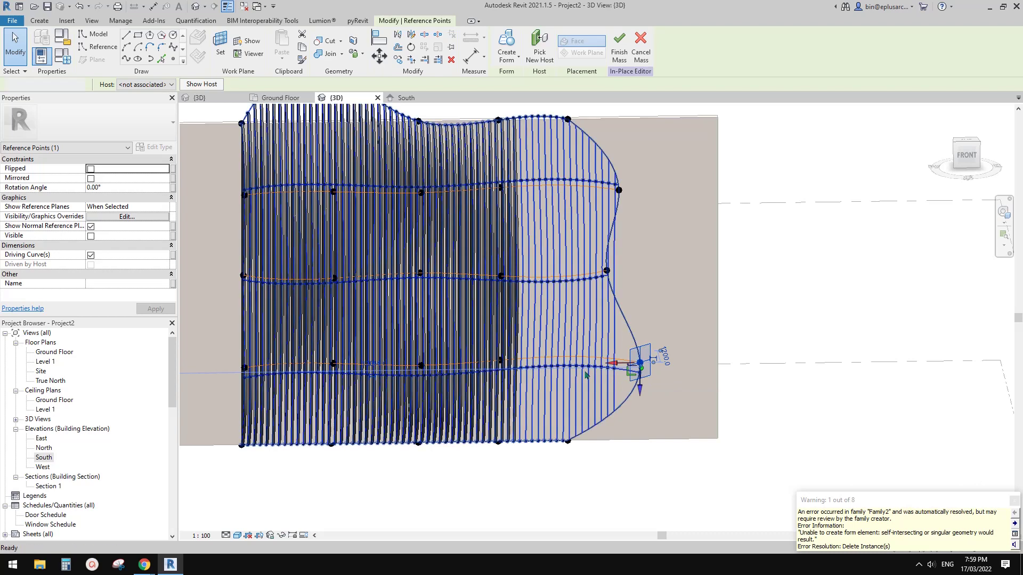
key(Escape)
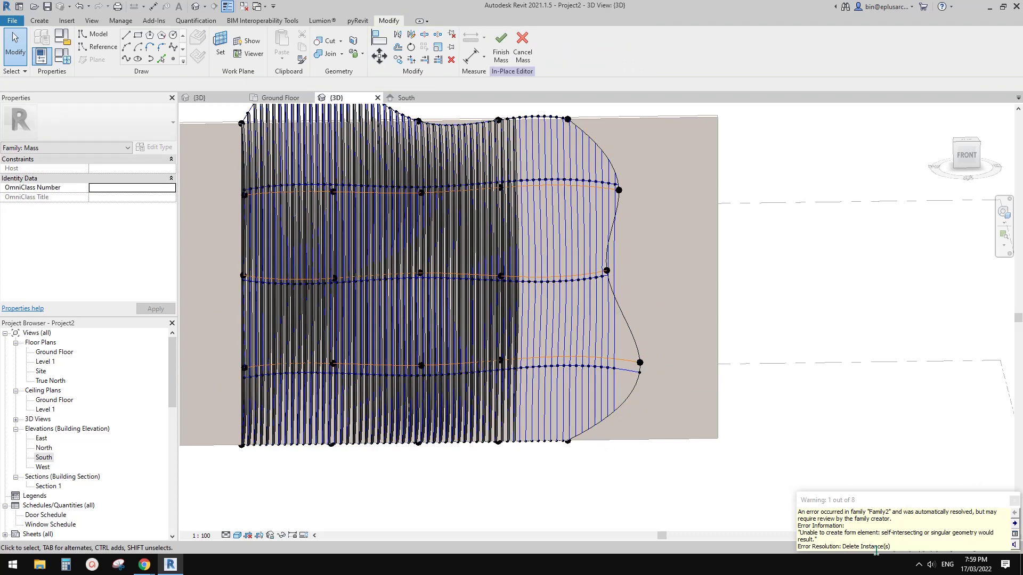
middle_drag(605, 434, 602, 440)
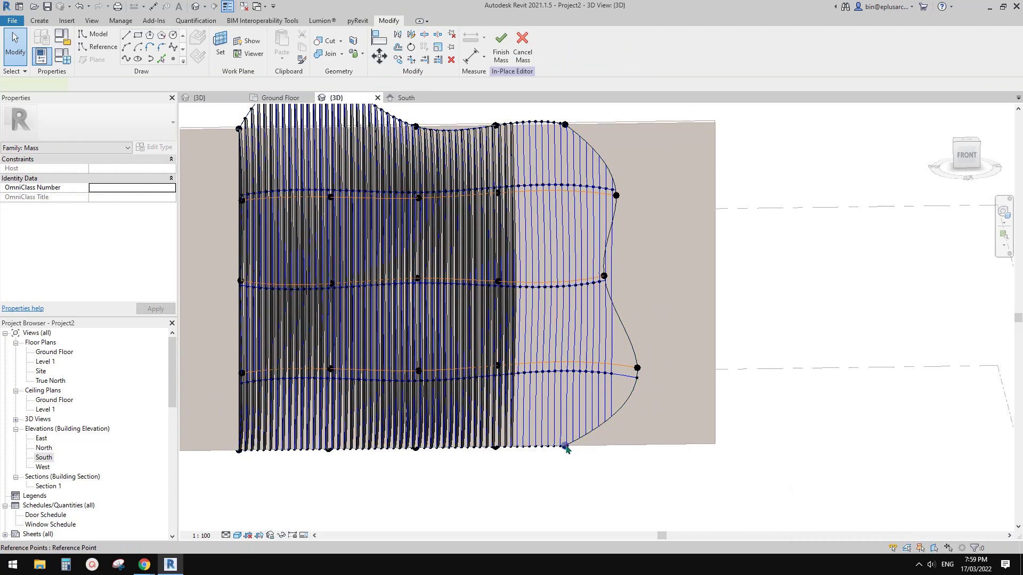
click(566, 448)
drag(605, 450, 647, 447)
Move the top reference point of the surface's right edge outward along the top of the wall.
click(565, 125)
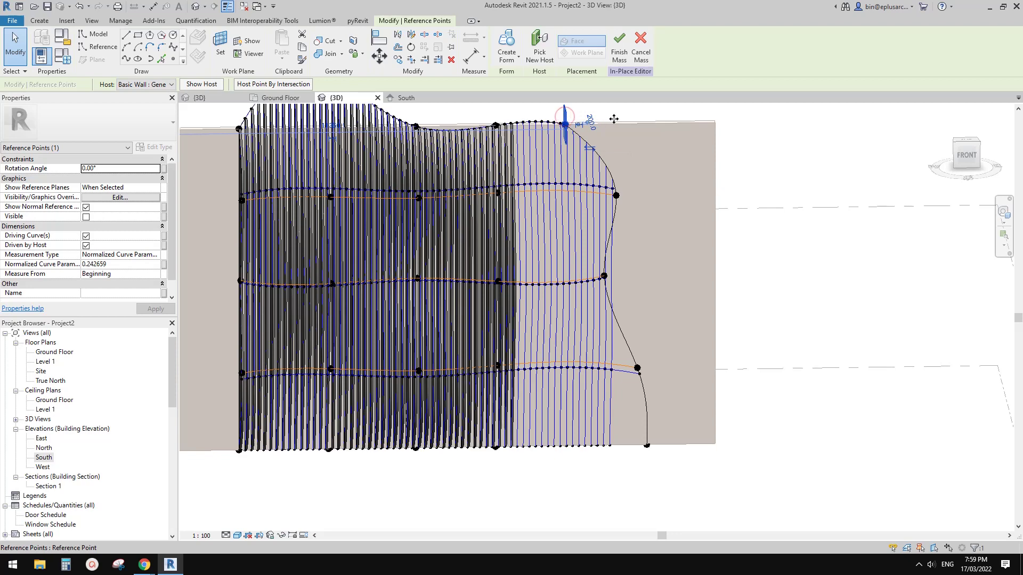
drag(613, 119, 643, 235)
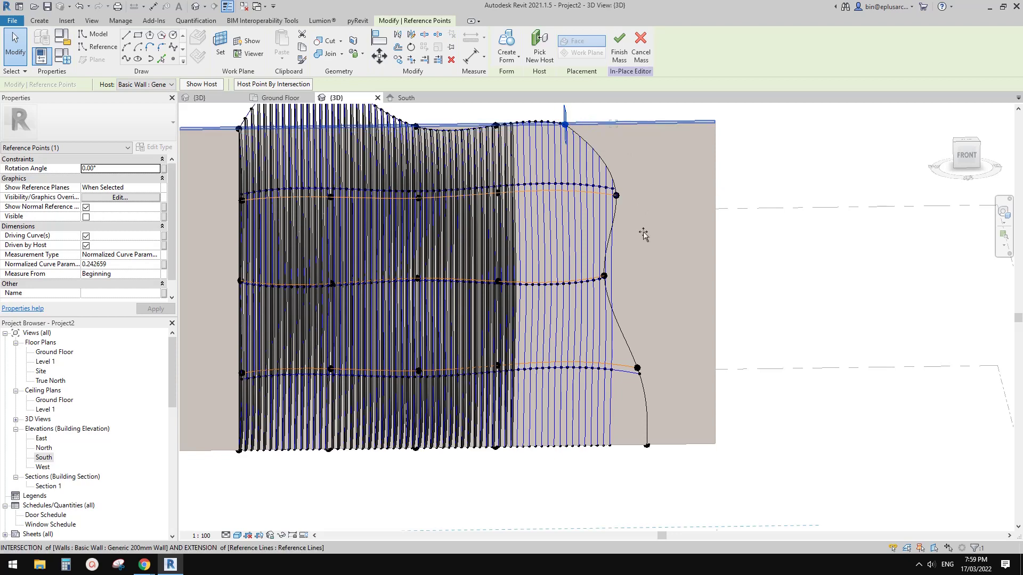
drag(643, 235, 643, 230)
click(643, 231)
Remove the blade repeater and delete all the released blades except the single one at the right edge.
shift+middle_drag(628, 260, 583, 290)
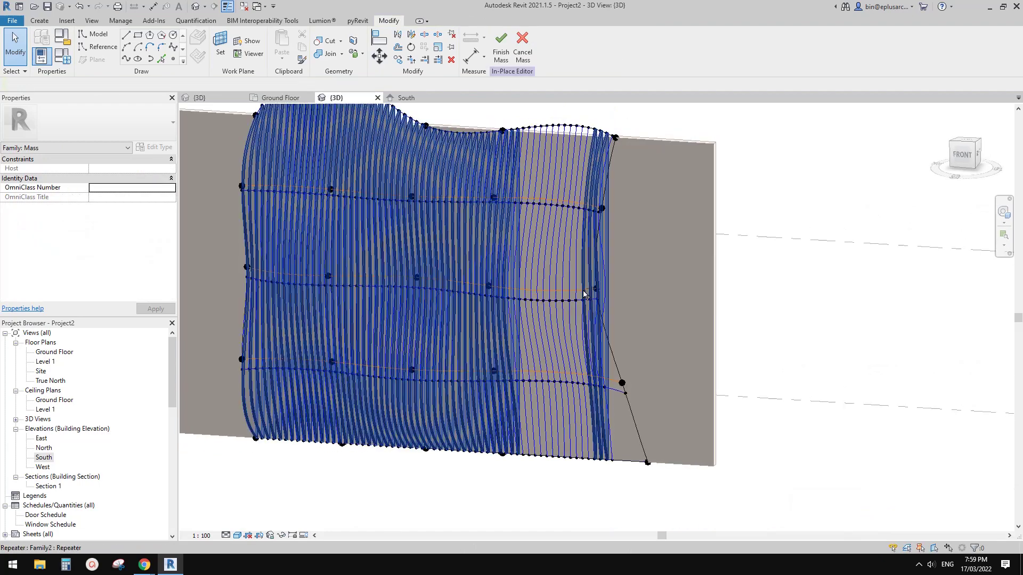
scroll(559, 317, up, 2)
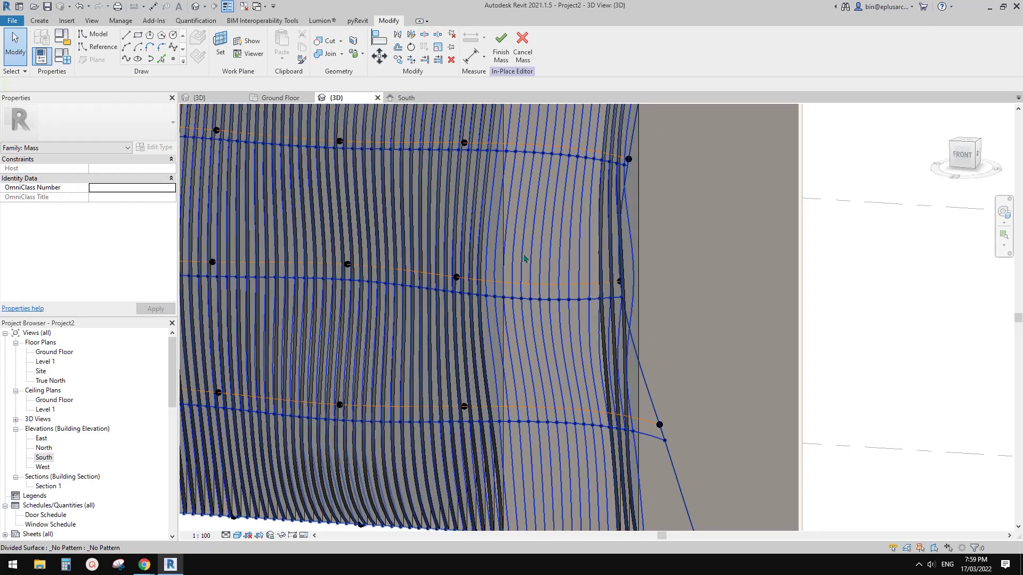
click(523, 258)
shift+middle_drag(620, 244, 607, 243)
click(630, 203)
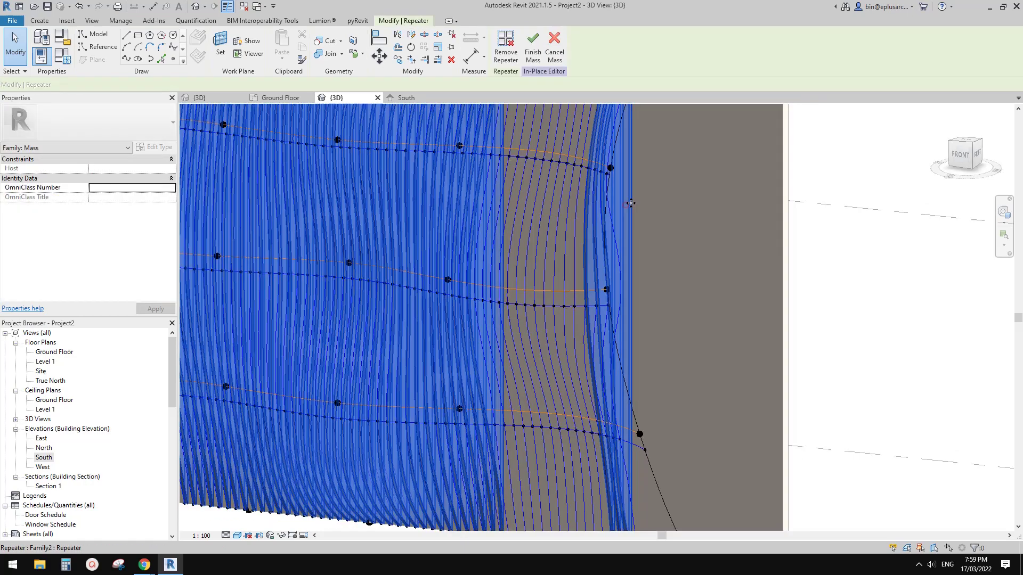
scroll(630, 204, down, 3)
middle_drag(630, 204, 650, 291)
scroll(554, 122, down, 1)
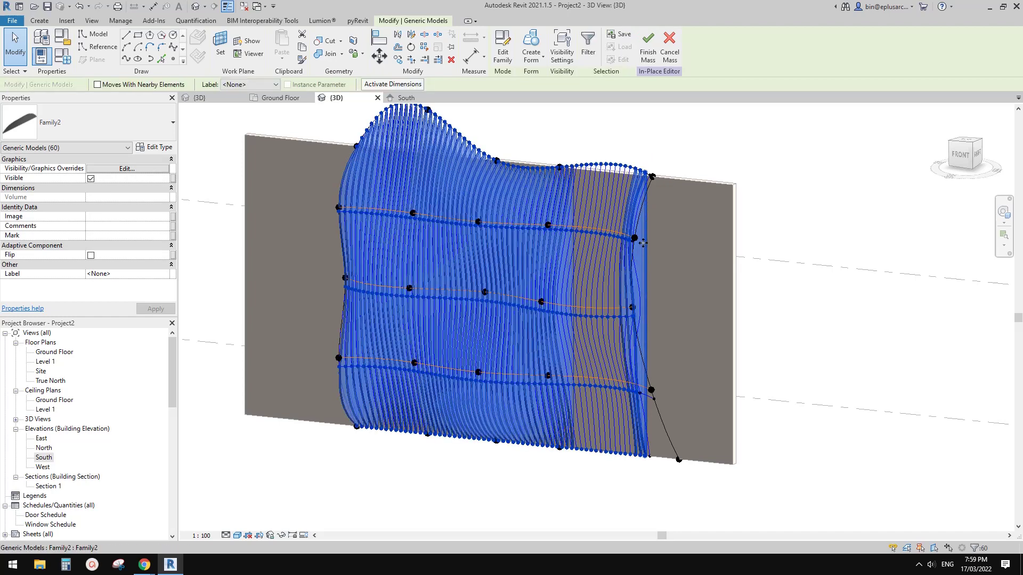
shift+click(644, 258)
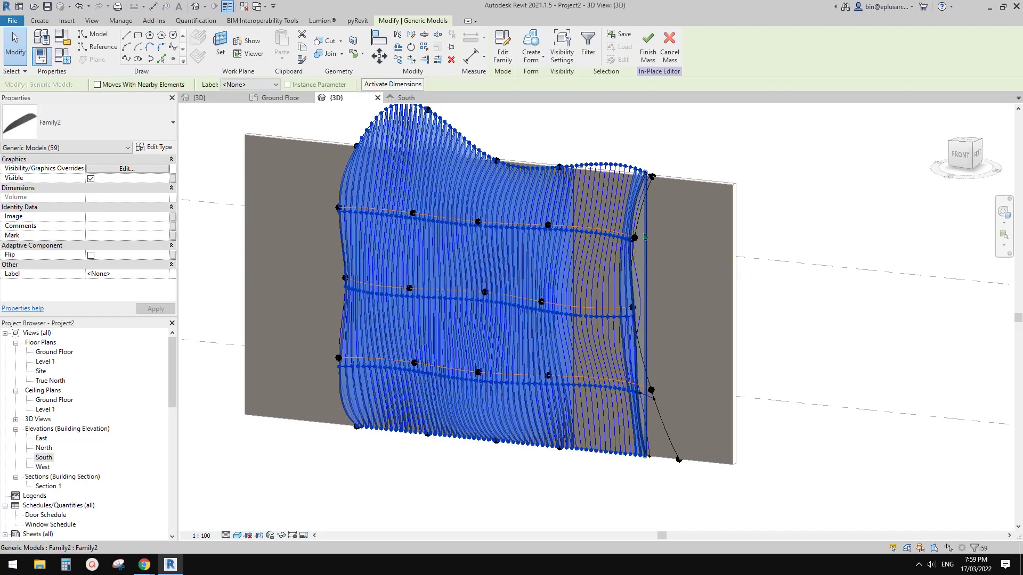
key(Escape)
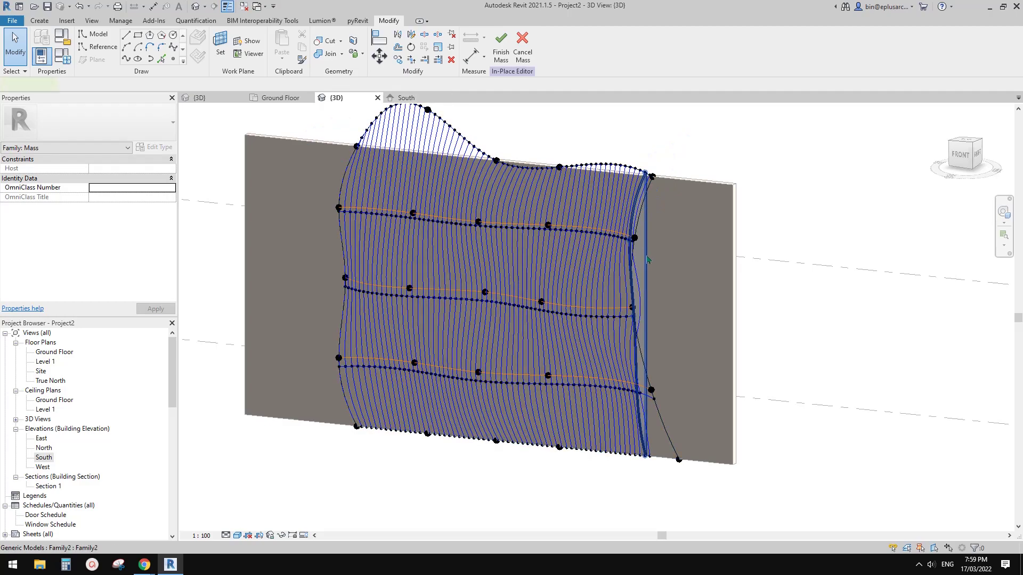
Try repeating the remaining right-edge blade across the divided surface, check the blades near the edge, and undo the repeat.
click(648, 260)
click(425, 48)
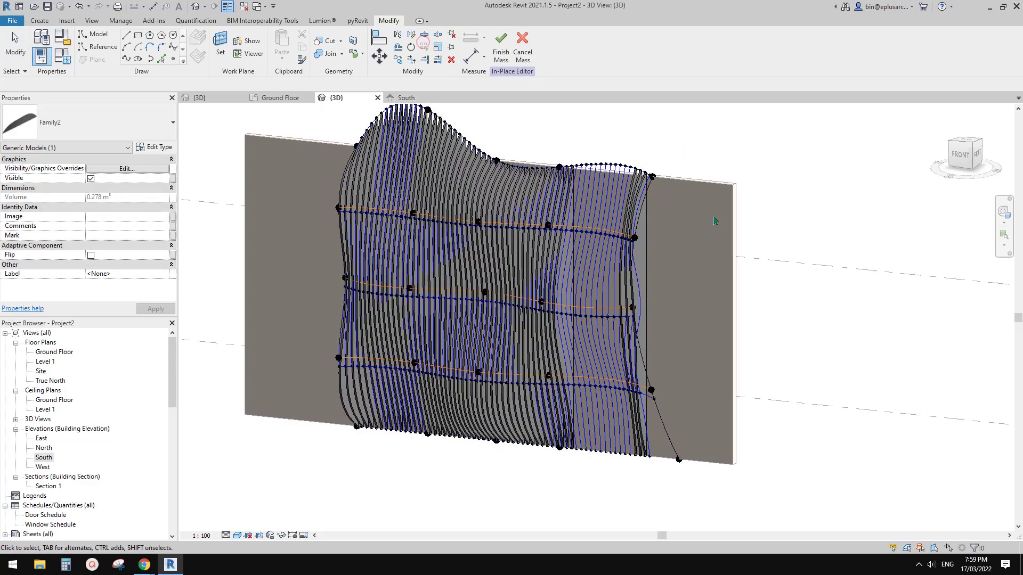
shift+middle_drag(631, 277, 721, 306)
scroll(636, 314, up, 1)
shift+middle_drag(635, 318, 572, 365)
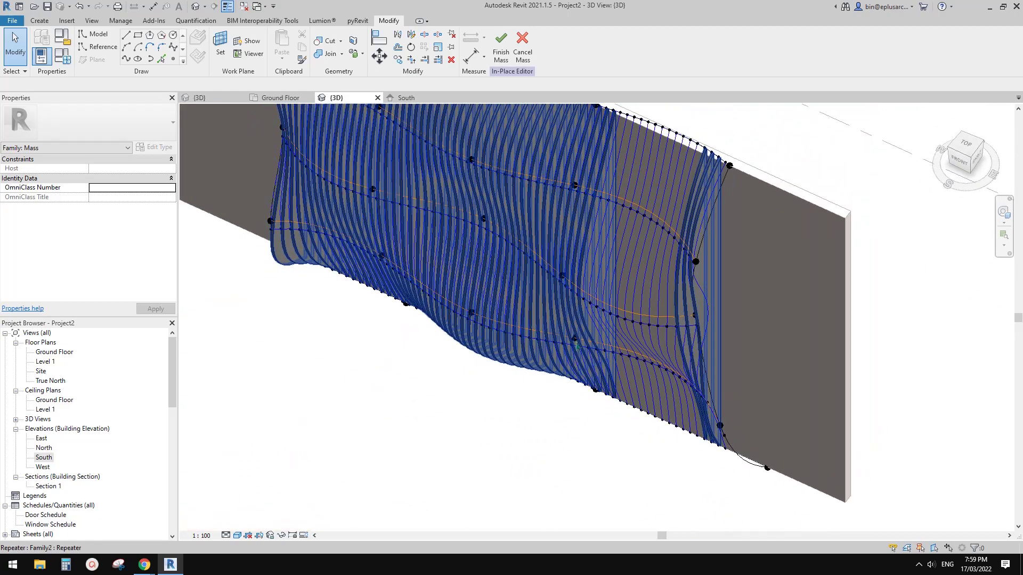
click(715, 278)
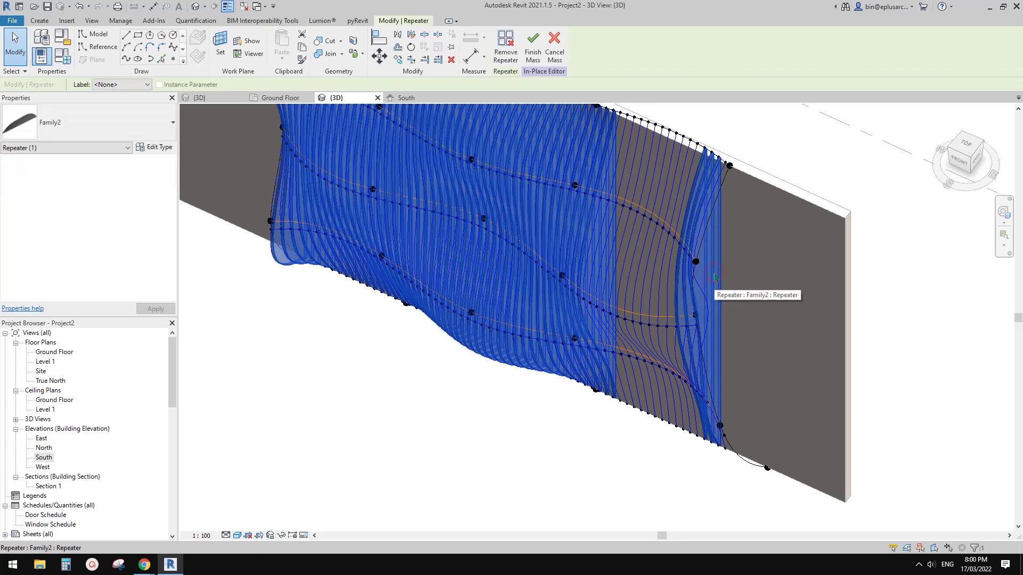
key(ctrl+z)
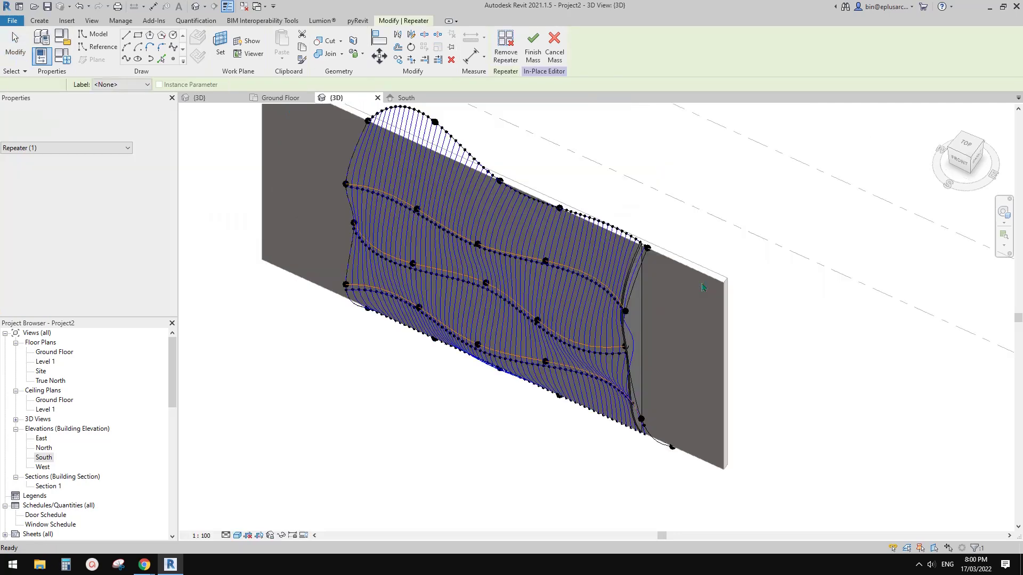
Move the lower-row reference point next to the right edge outward, away from the wall, to reshape the surface.
scroll(550, 365, up, 3)
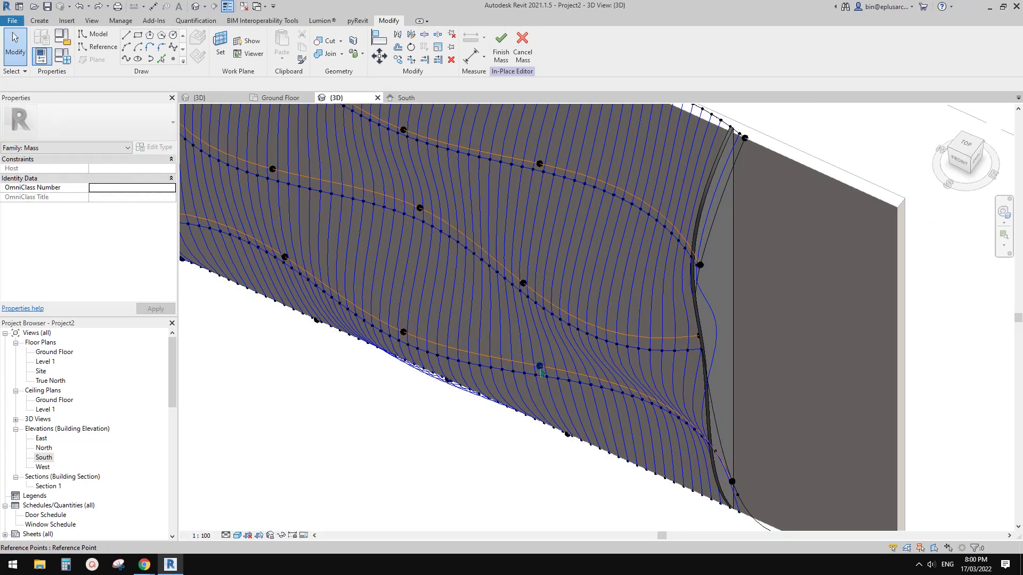
click(541, 367)
shift+middle_drag(541, 367, 557, 392)
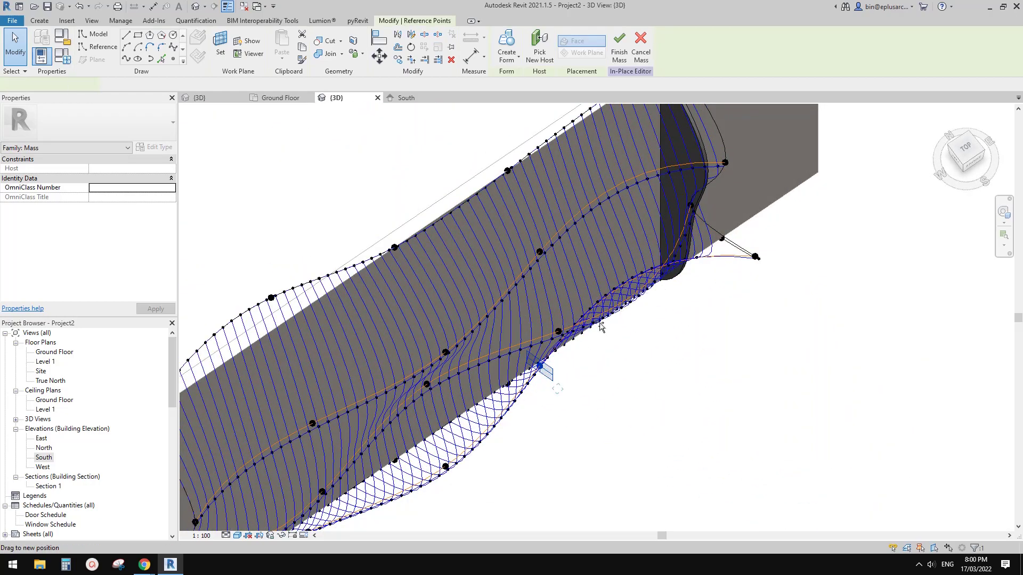
shift+middle_drag(601, 326, 646, 342)
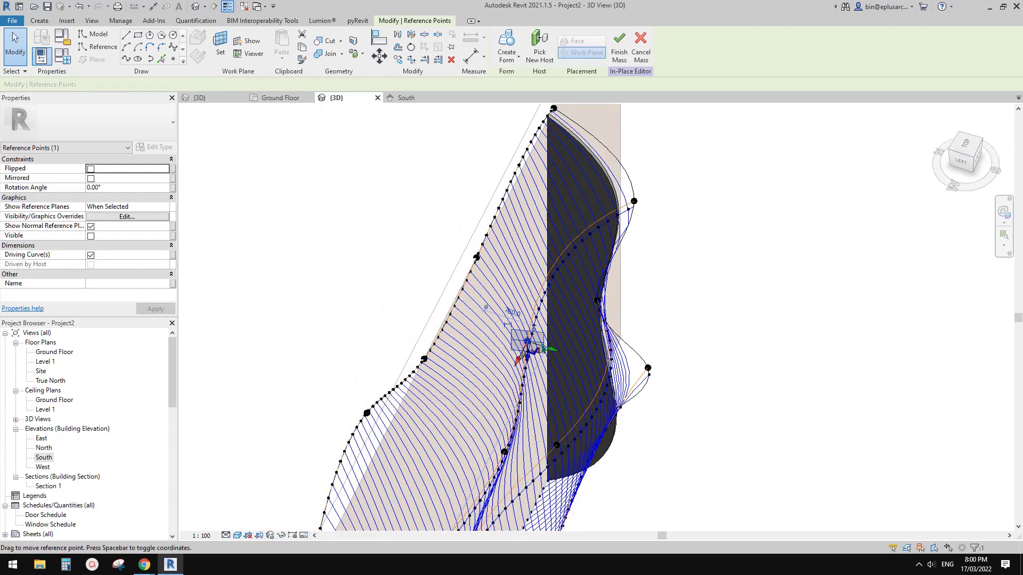
drag(542, 347, 560, 353)
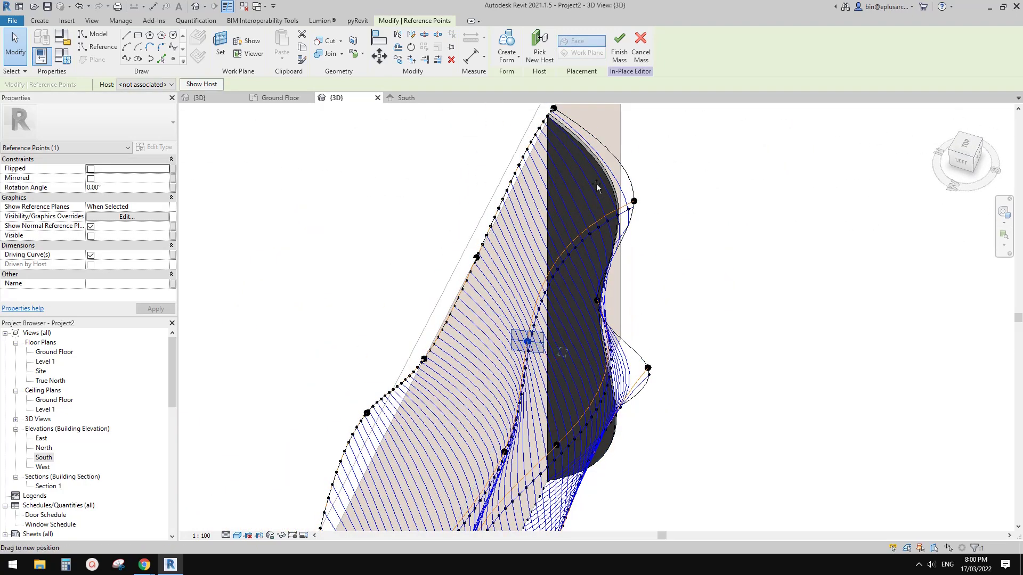
click(642, 210)
shift+middle_drag(642, 209, 481, 191)
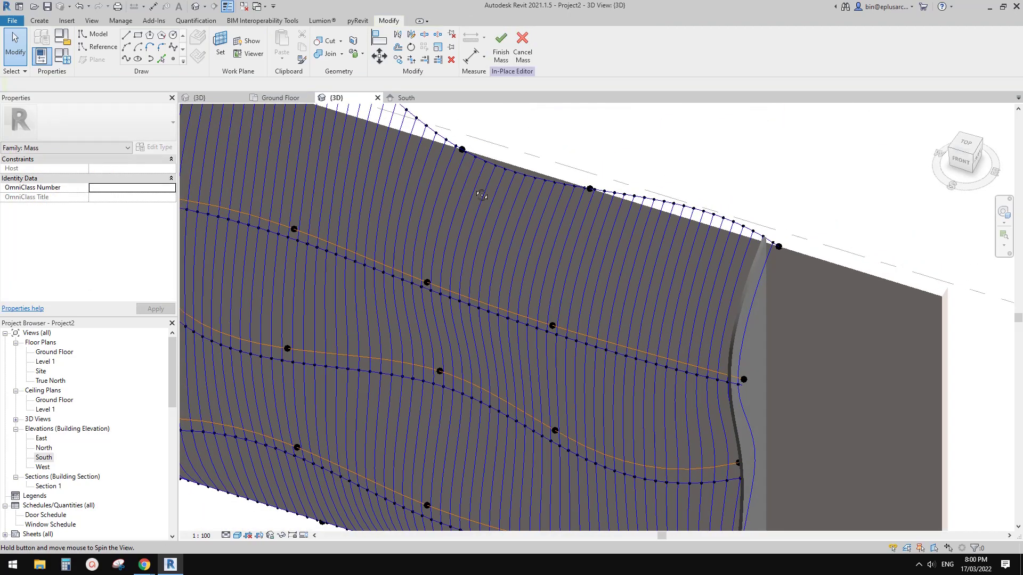
Repeat the right-edge blade across all grid lines of the reshaped divided surface.
middle_drag(738, 347, 640, 248)
click(657, 265)
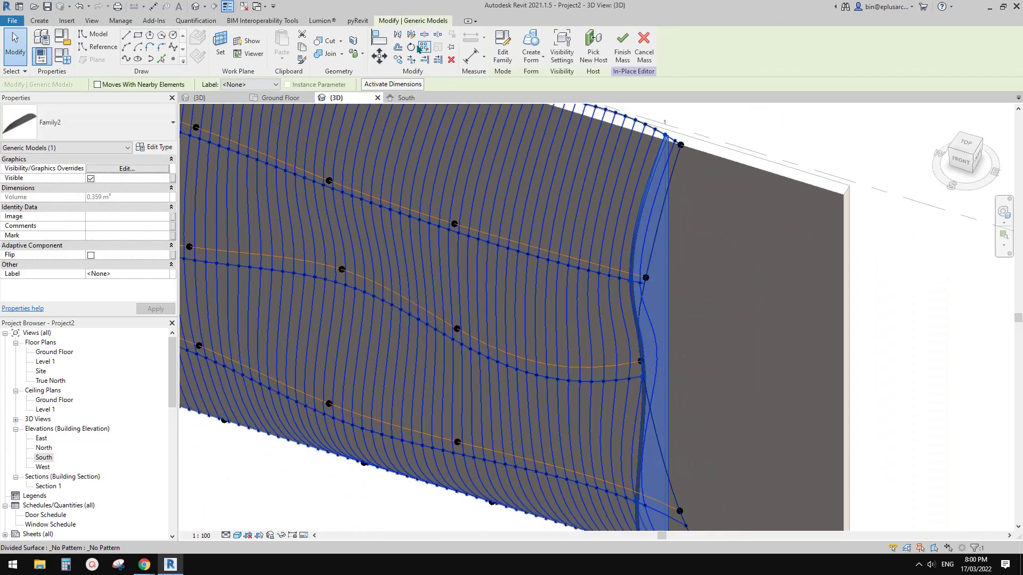
click(422, 48)
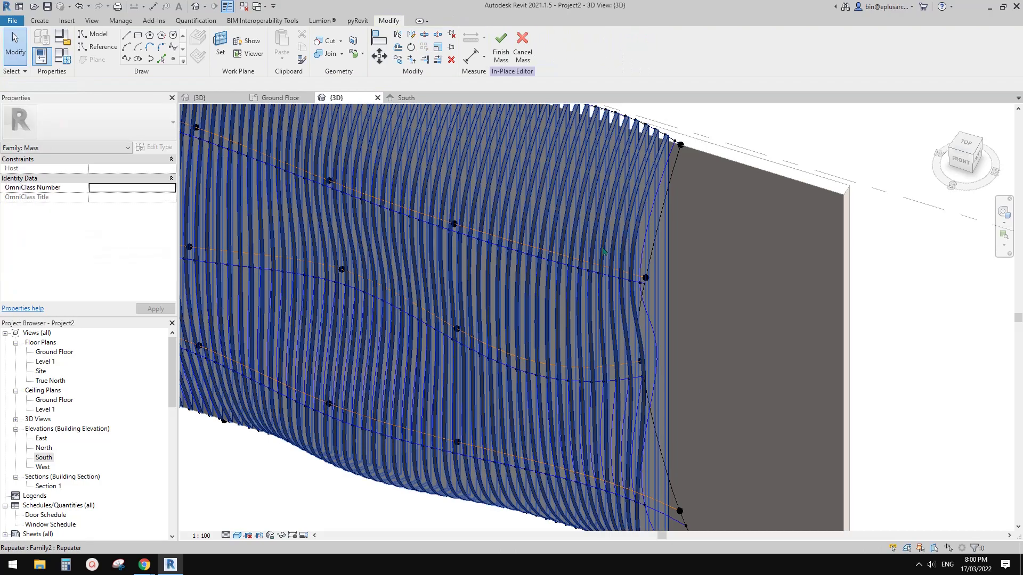
Examine the repeated blades from the front and at an angle, including the repeater's options and the divided surface's grid and intersect options.
shift+middle_drag(651, 217, 762, 354)
shift+middle_drag(513, 253, 498, 289)
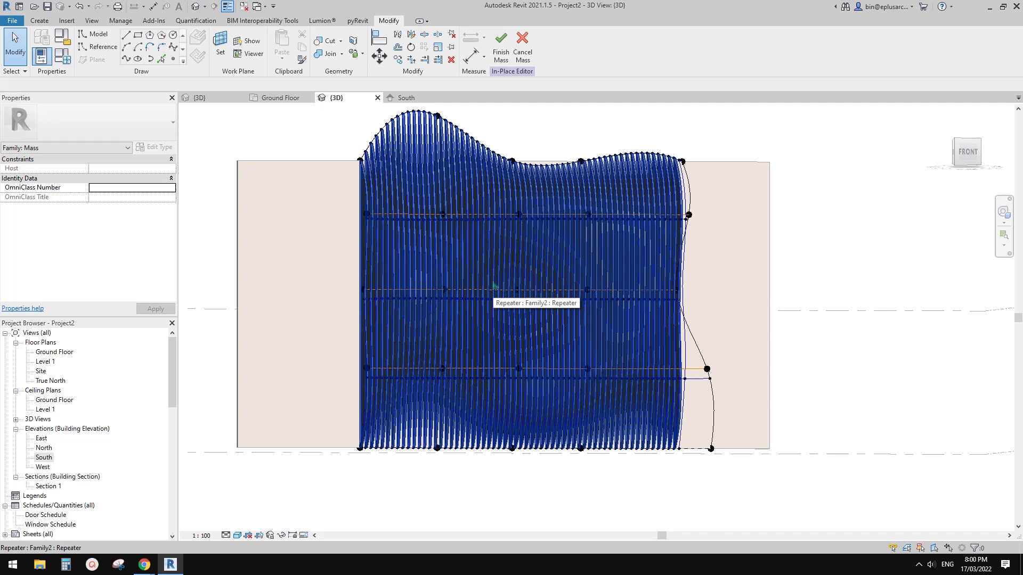
click(494, 286)
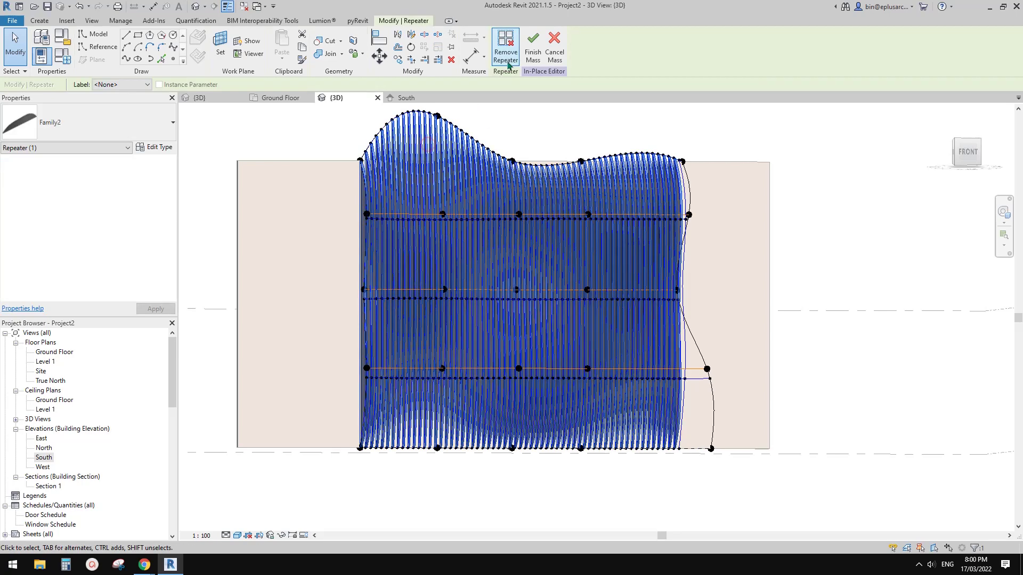
click(506, 53)
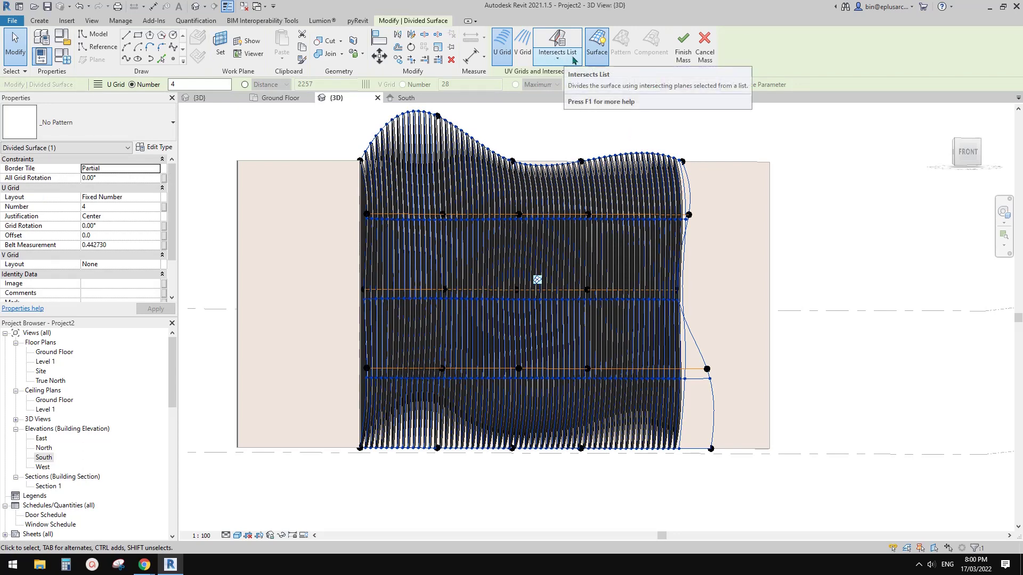
click(558, 58)
click(749, 239)
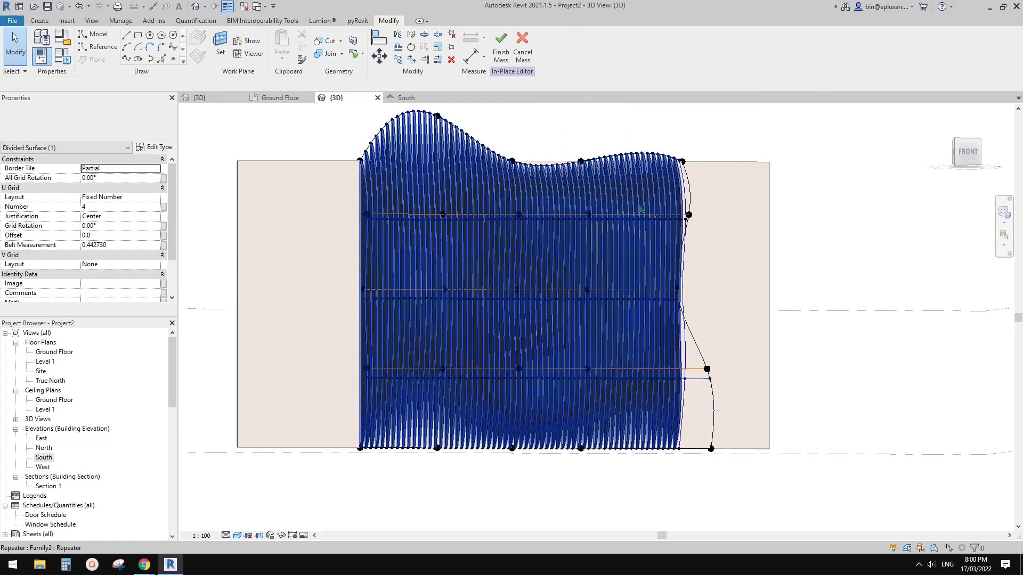
shift+middle_drag(565, 278, 588, 299)
scroll(549, 269, up, 2)
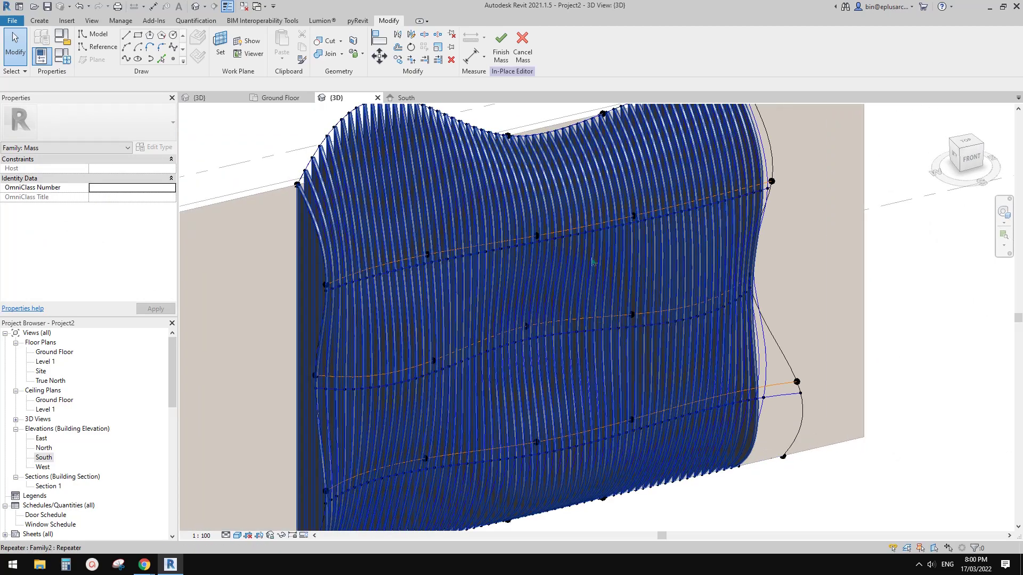
scroll(515, 269, down, 3)
mouse_move(513, 283)
middle_down()
mouse_move(504, 302)
mouse_move(552, 300)
mouse_move(521, 304)
mouse_move(456, 280)
mouse_move(537, 286)
mouse_move(518, 303)
middle_up()
scroll(532, 300, up, 1)
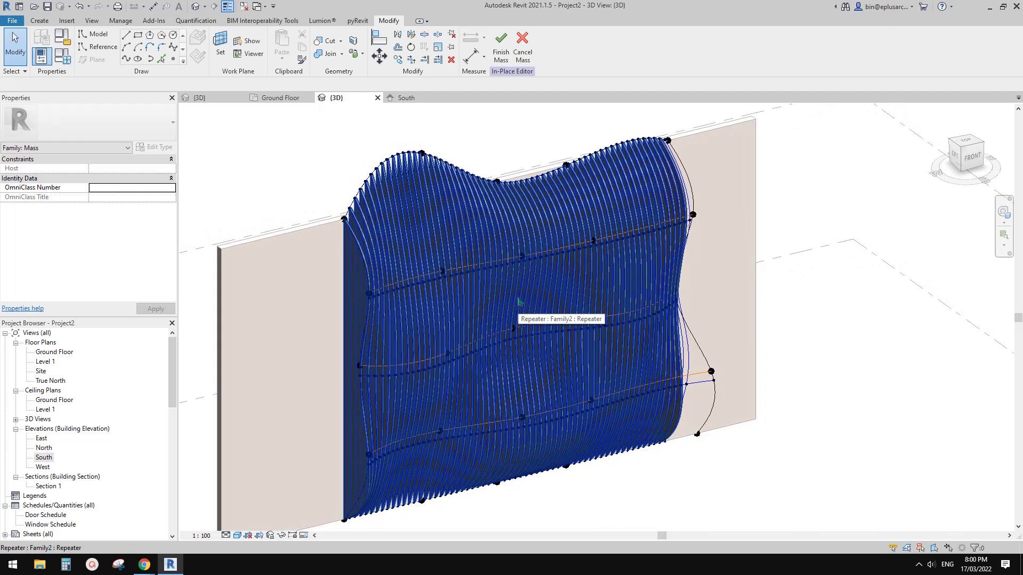